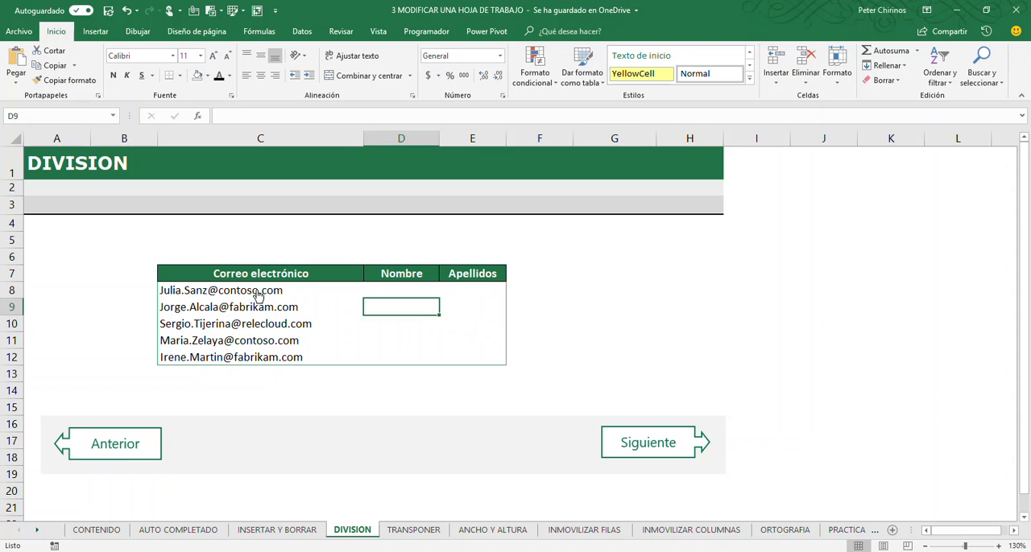
{"action": "left_click", "coordinate": [304, 292]}
{"action": "left_click_drag", "start_coordinate": [304, 292], "coordinate": [299, 357]}
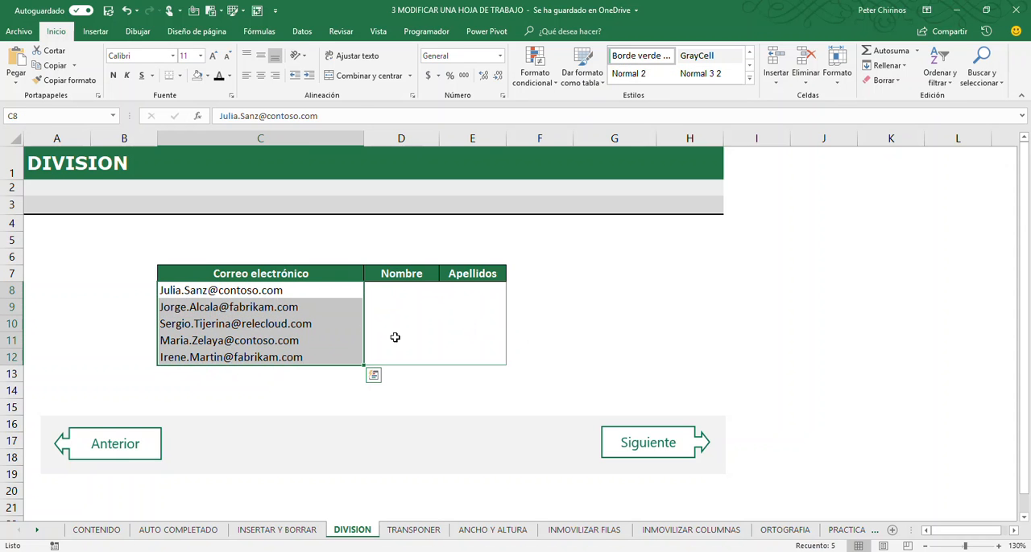
{"action": "left_click", "coordinate": [412, 279]}
{"action": "left_click", "coordinate": [473, 276]}
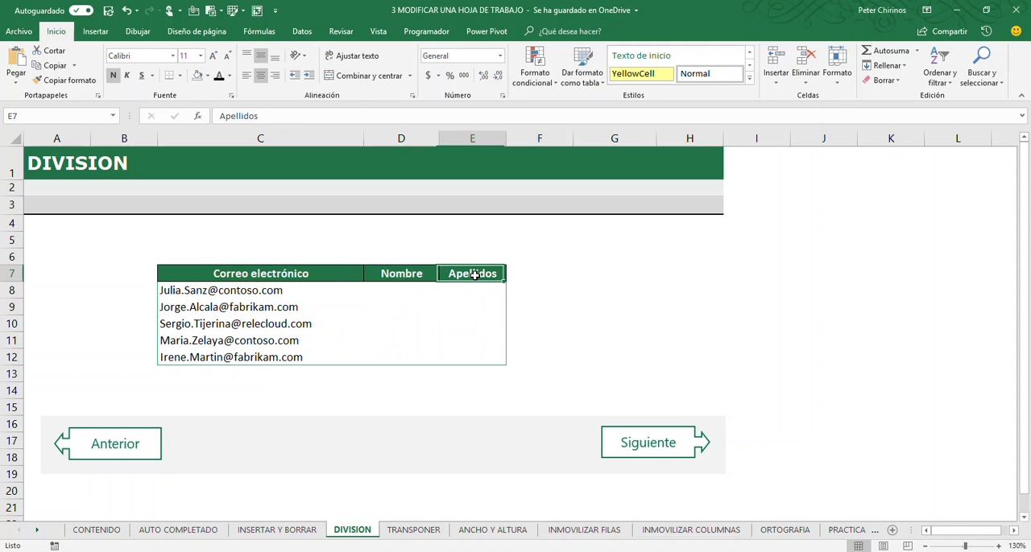
{"action": "left_click", "coordinate": [402, 291]}
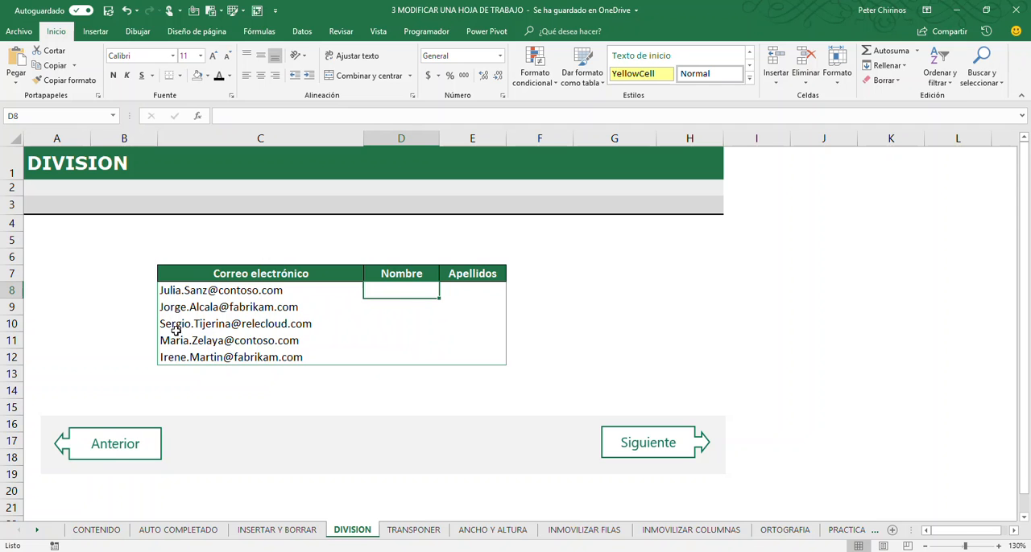
{"action": "left_click", "coordinate": [468, 289]}
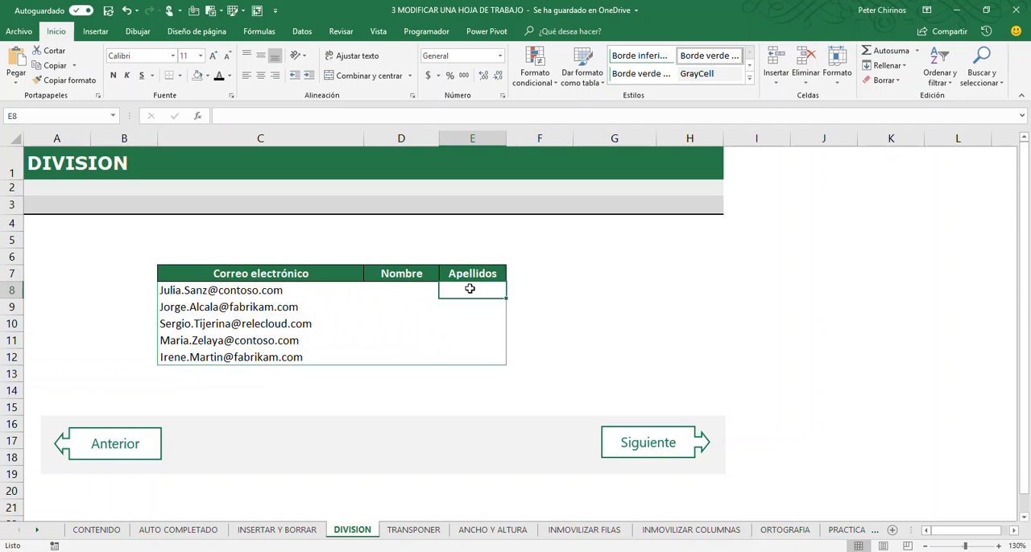
- Enter the first names for the first two e-mail addresses in D8:D9 and accept the Flash Fill suggestions for the rest of Nombre
{"action": "left_click", "coordinate": [393, 297]}
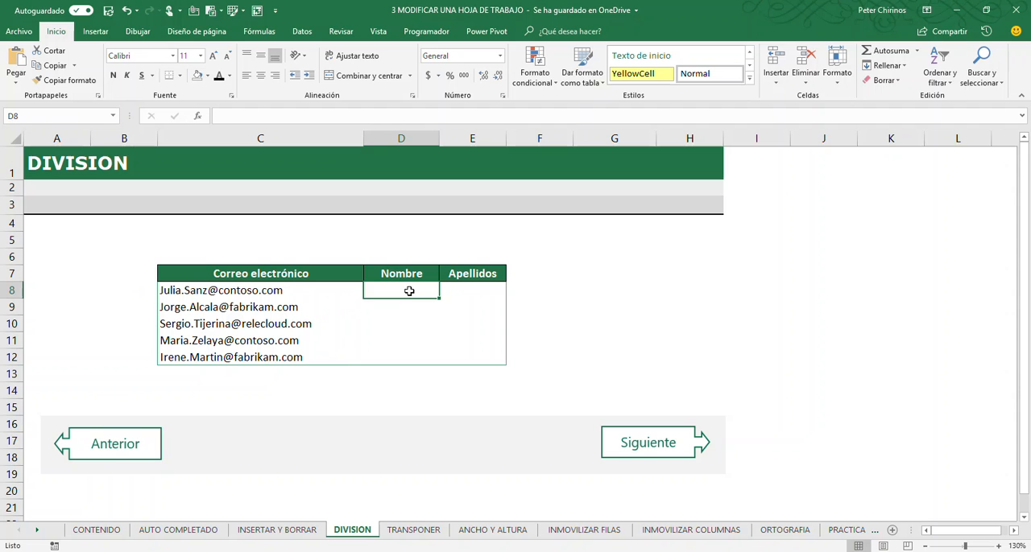
{"action": "type", "text": "Ju"}
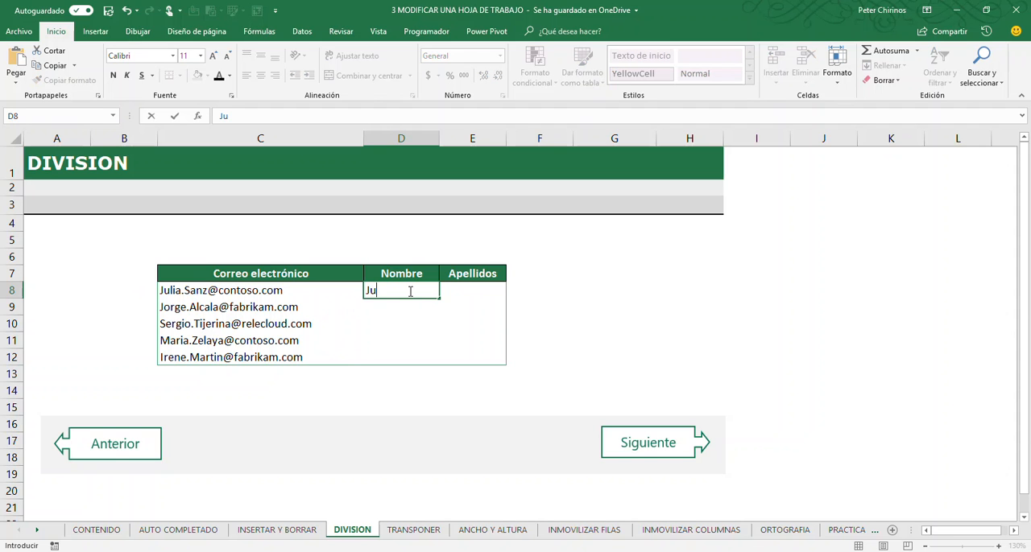
{"action": "type", "text": "lia"}
{"action": "key", "text": "Return"}
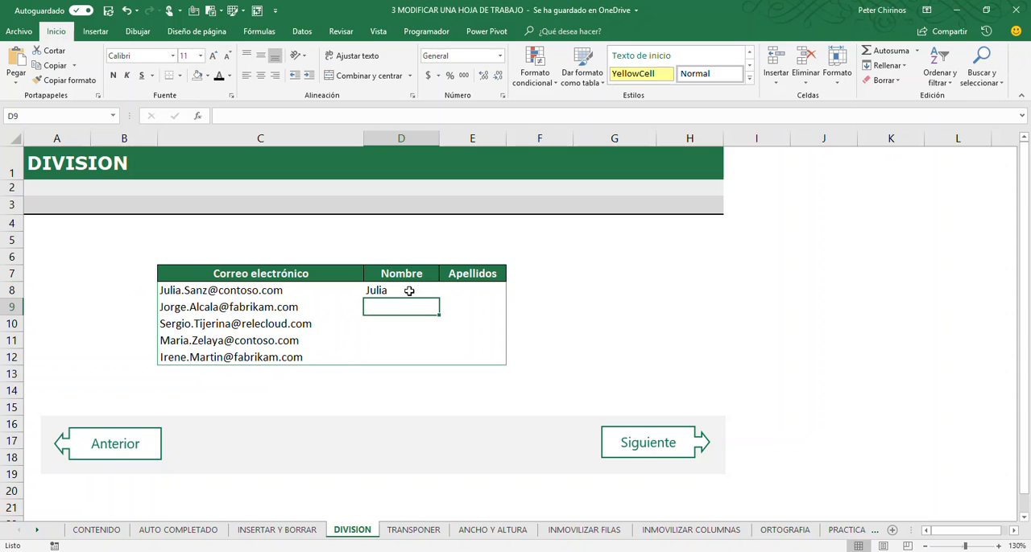
{"action": "type", "text": "J"}
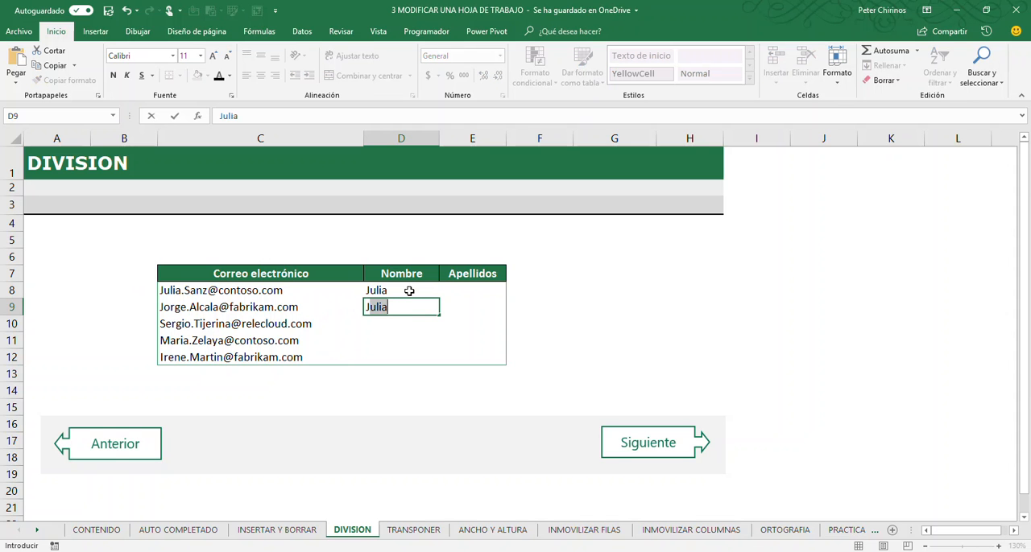
{"action": "type", "text": "orge"}
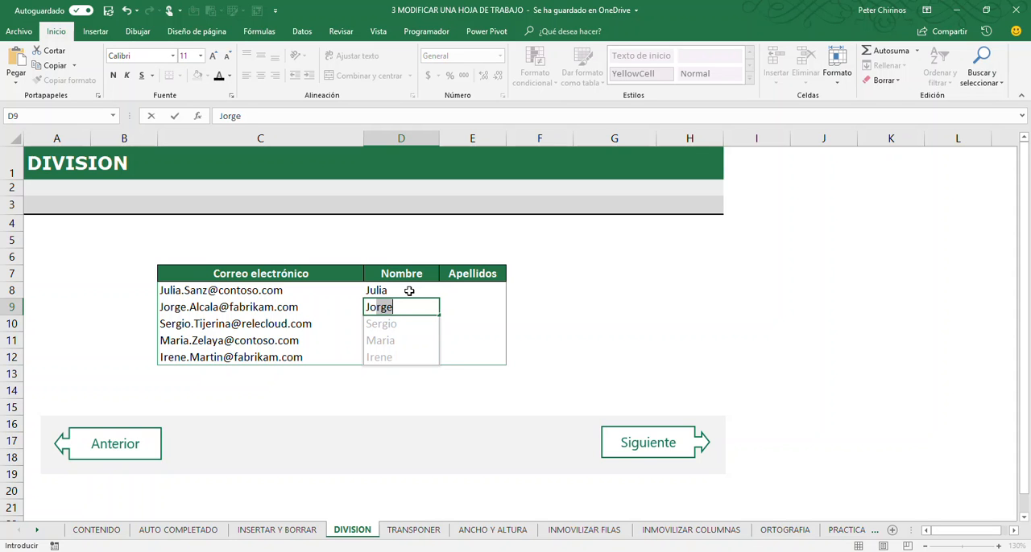
{"action": "key", "text": "Return"}
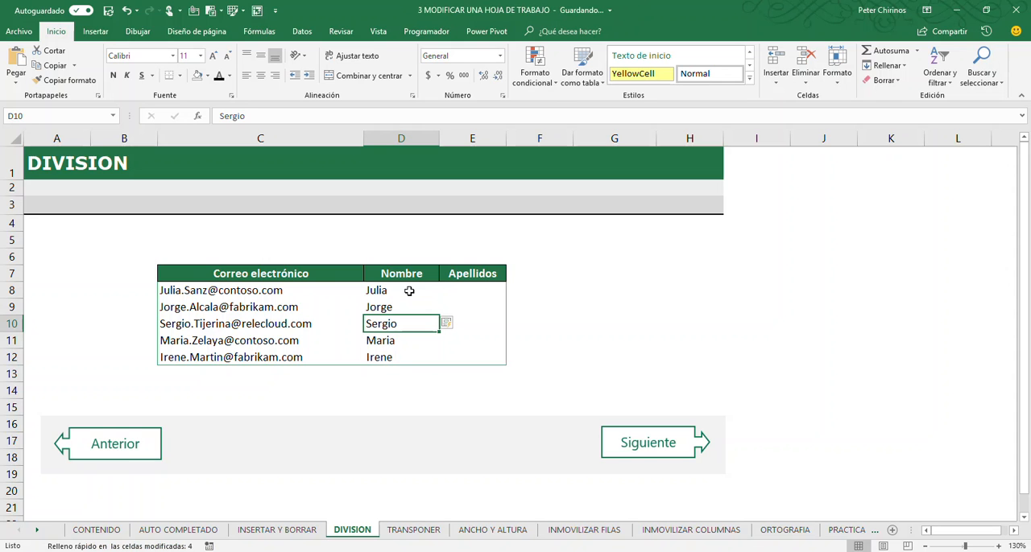
- Enter the surnames for the first two e-mail addresses in E8:E9 and accept the Flash Fill suggestions for the rest of Apellidos
{"action": "key", "text": "Up"}
{"action": "key", "text": "Up"}
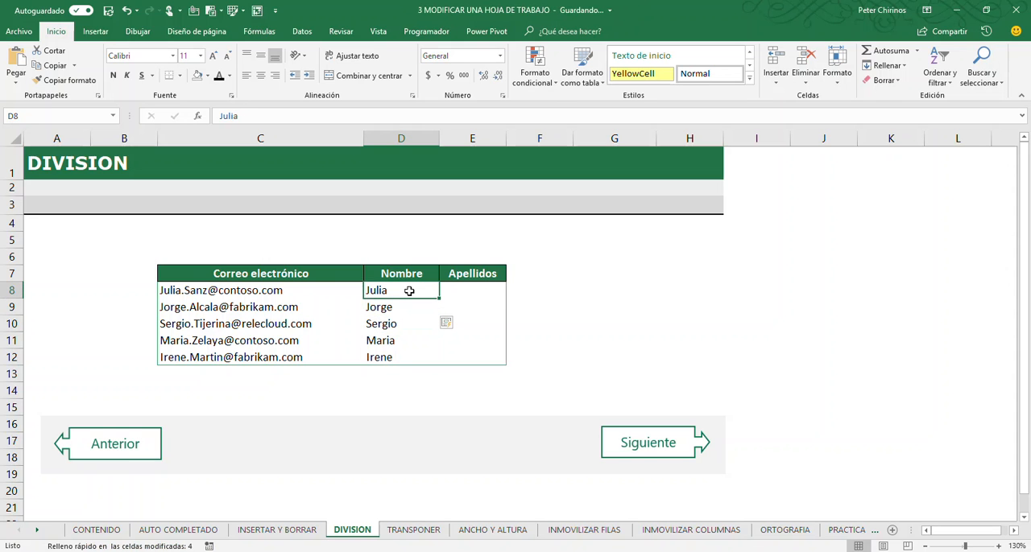
{"action": "key", "text": "Right"}
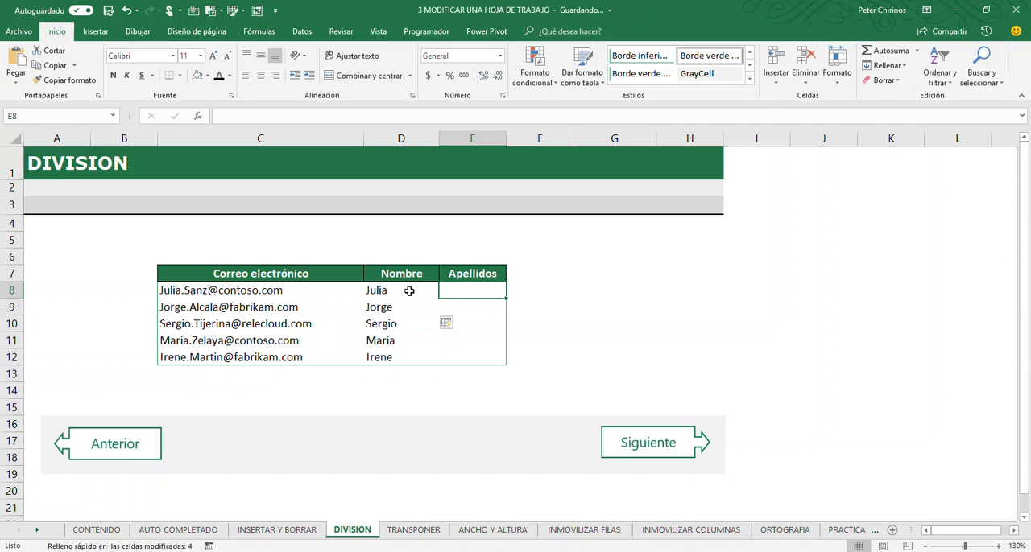
{"action": "type", "text": "Sanx"}
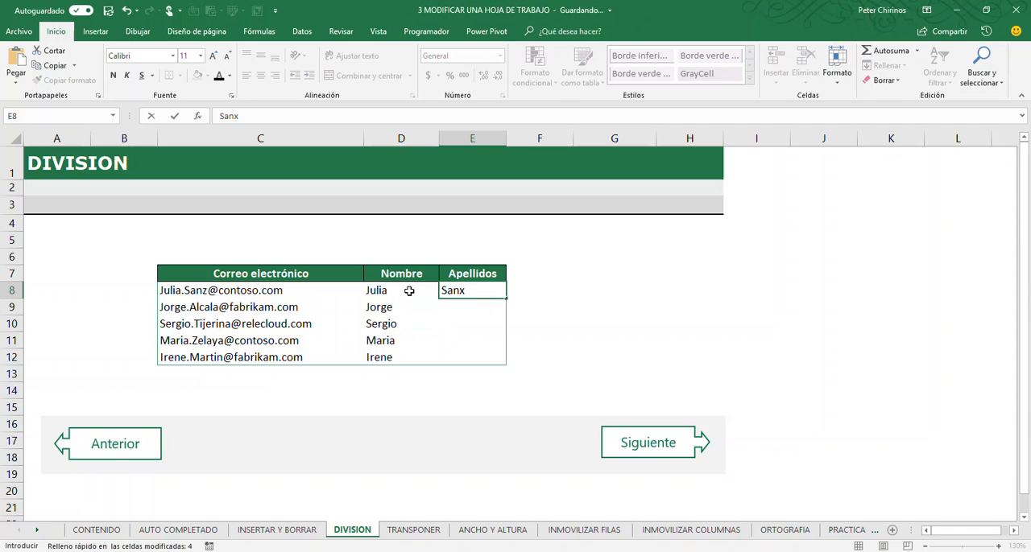
{"action": "key", "text": "BackSpace"}
{"action": "type", "text": "z"}
{"action": "key", "text": "Return"}
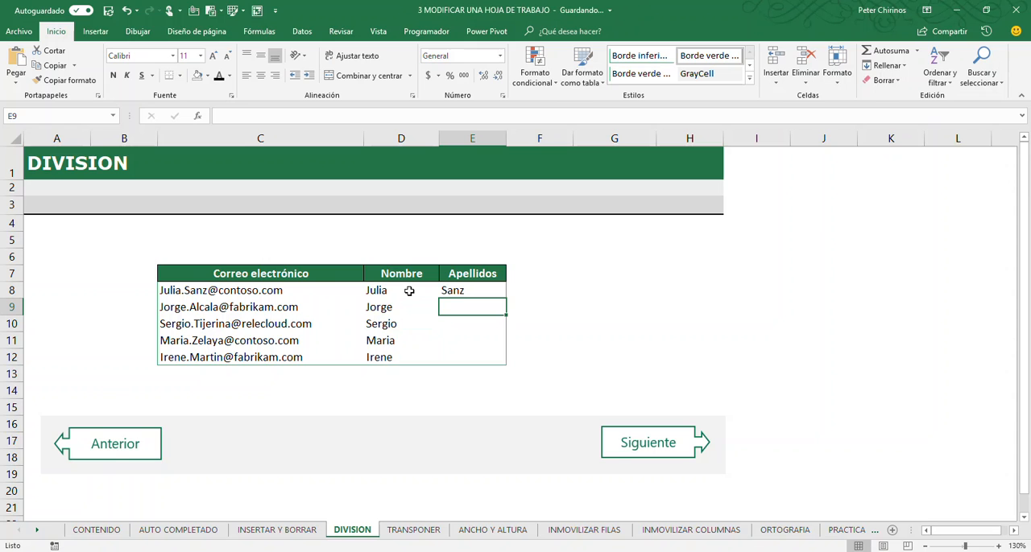
{"action": "type", "text": "Alcala"}
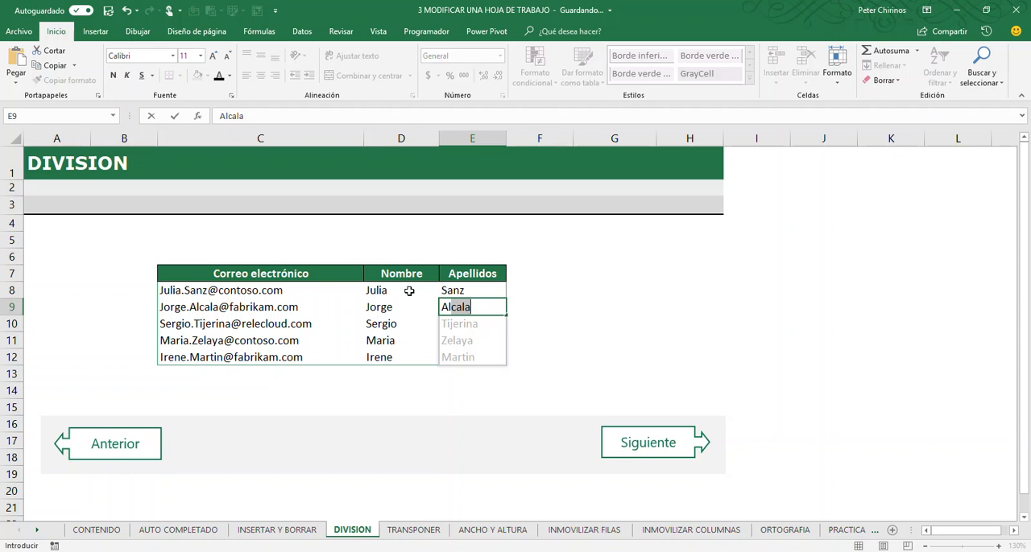
{"action": "key", "text": "Return"}
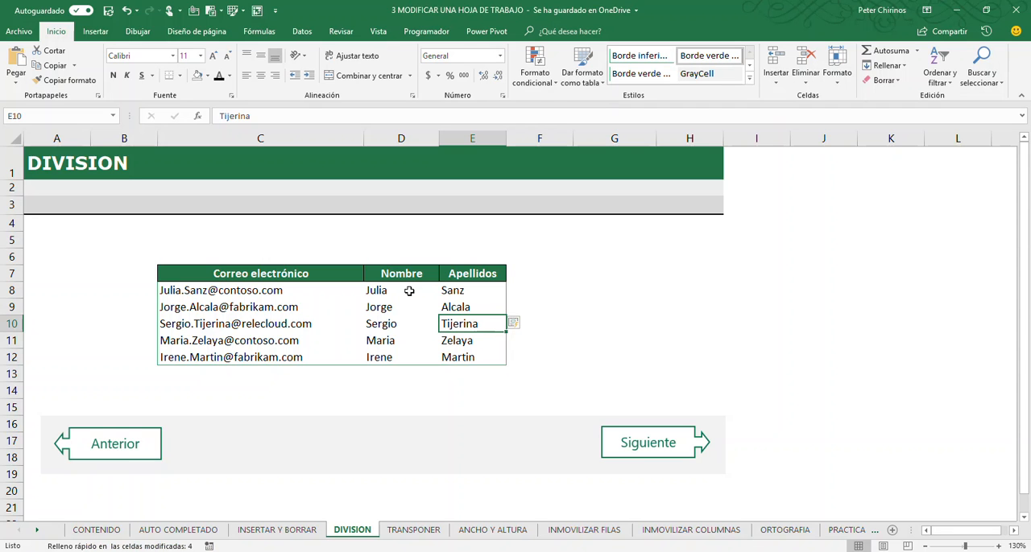
- Review the Flash Fill options offered for the Apellidos column and close them without choosing any
{"action": "left_click", "coordinate": [525, 324]}
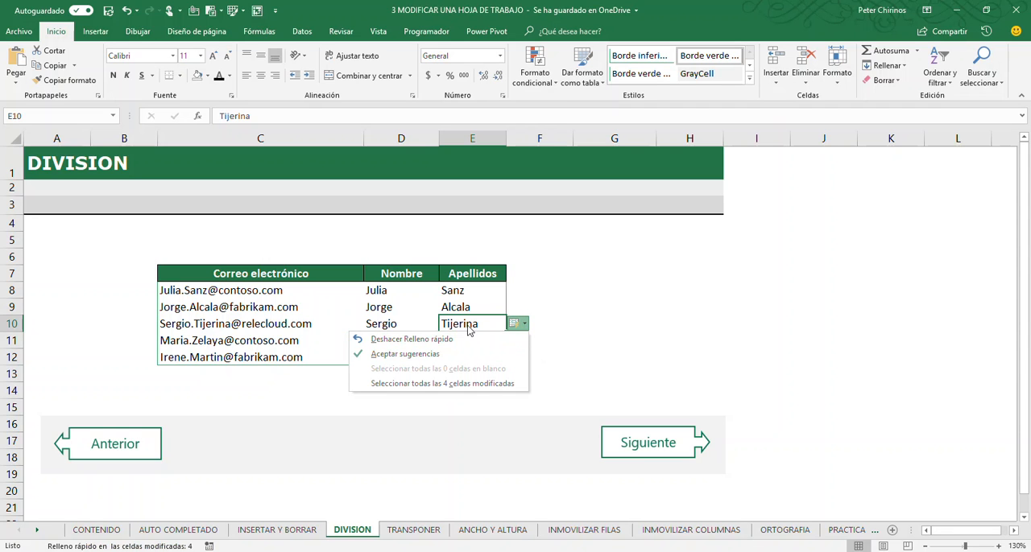
{"action": "left_click", "coordinate": [539, 308]}
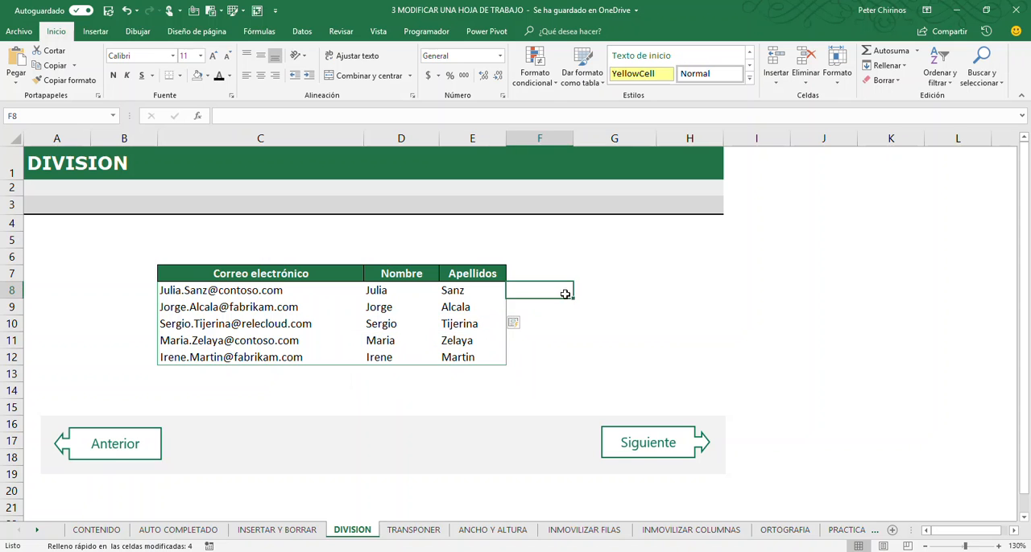
{"action": "left_click", "coordinate": [592, 308]}
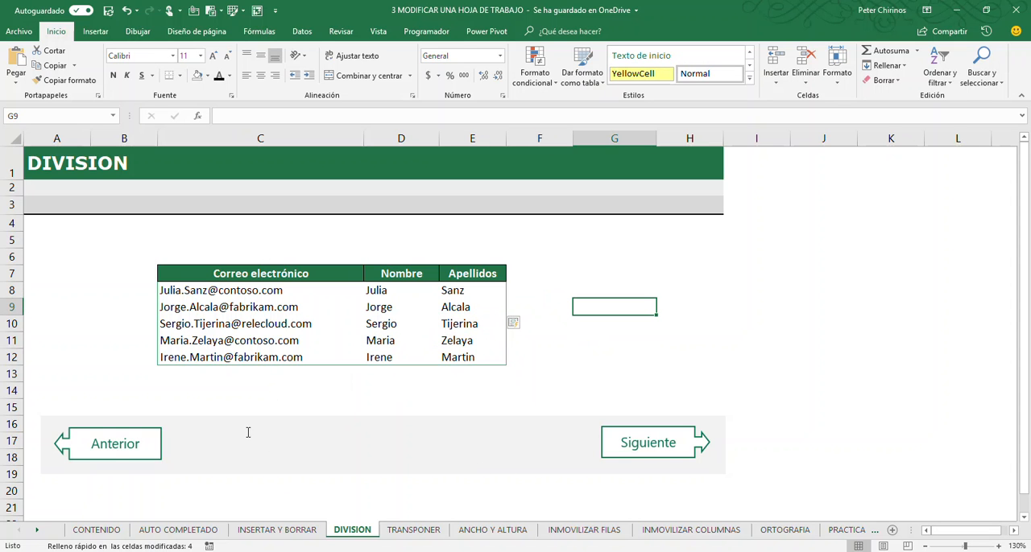
- Go to the TRANSPONER worksheet
{"action": "left_click", "coordinate": [658, 448]}
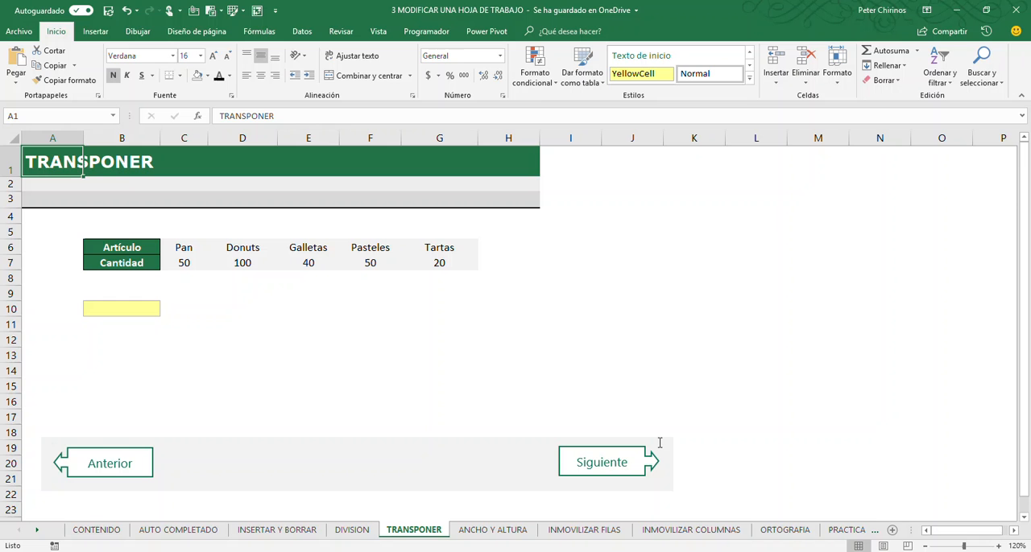
{"action": "left_click", "coordinate": [86, 356]}
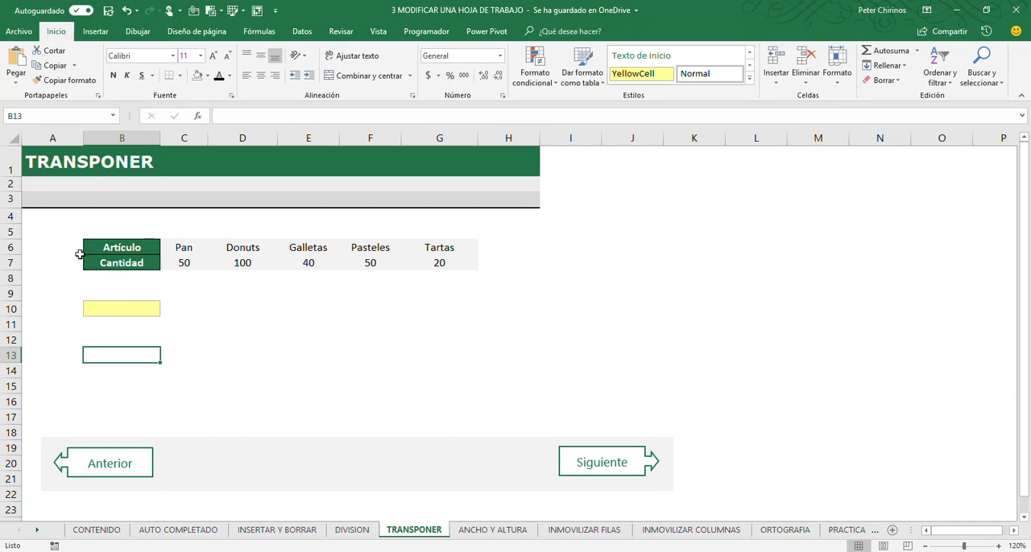
{"action": "left_click_drag", "start_coordinate": [115, 249], "coordinate": [460, 248]}
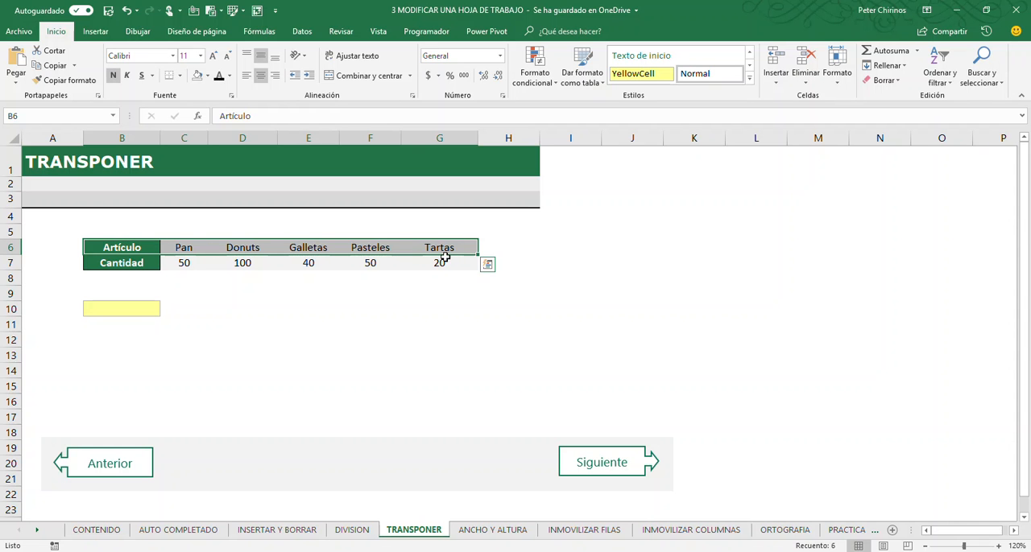
{"action": "left_click", "coordinate": [122, 308]}
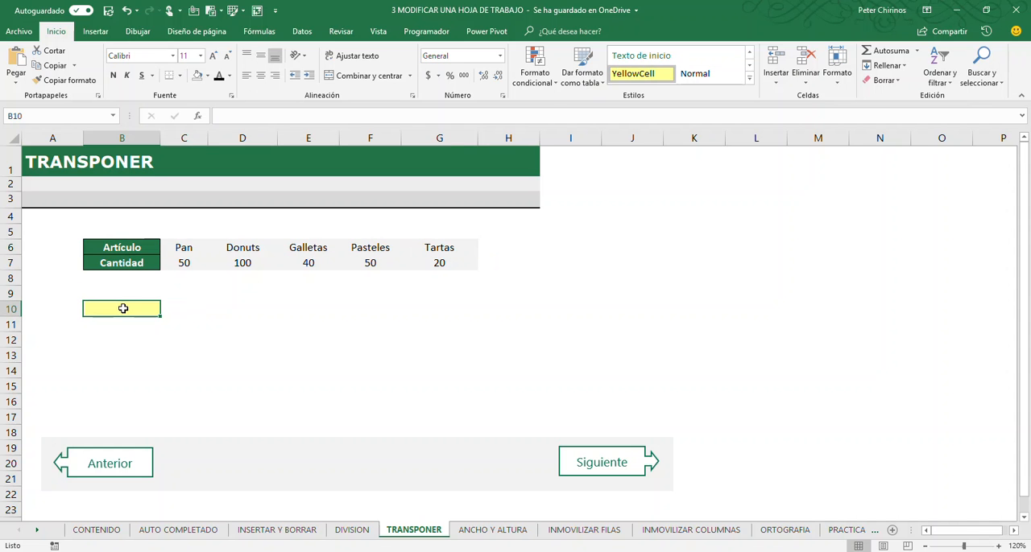
{"action": "left_click_drag", "start_coordinate": [123, 308], "coordinate": [112, 430]}
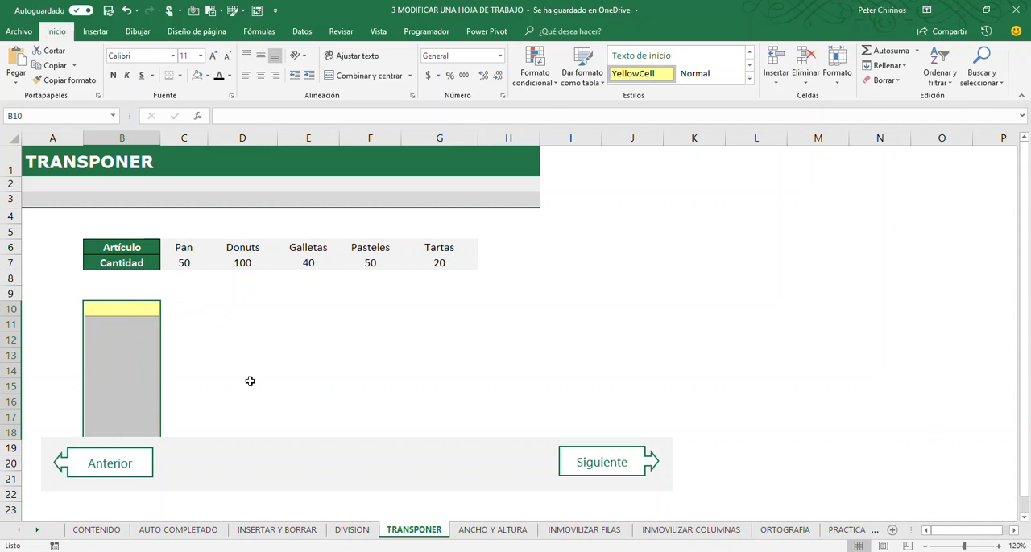
{"action": "left_click", "coordinate": [319, 377]}
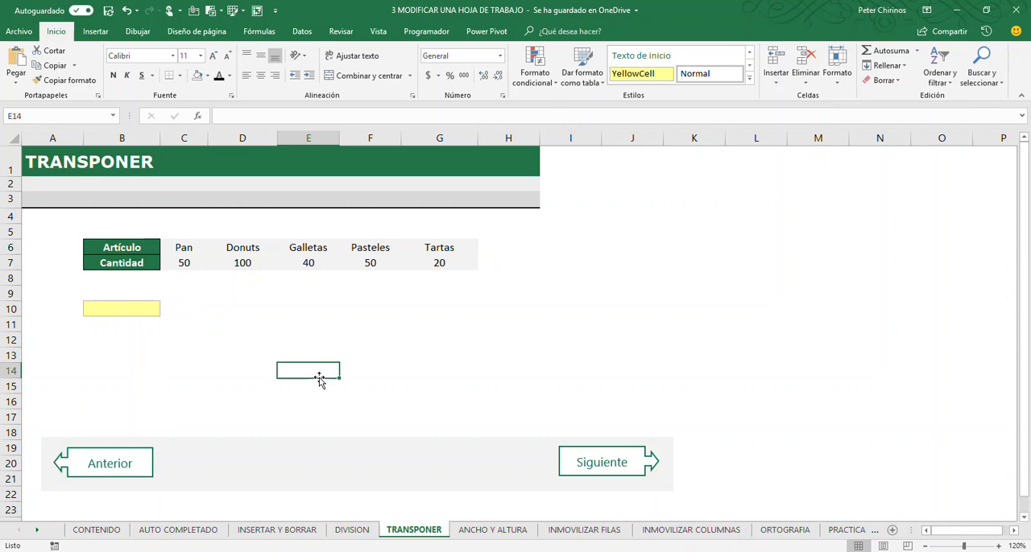
{"action": "left_click_drag", "start_coordinate": [127, 309], "coordinate": [122, 414]}
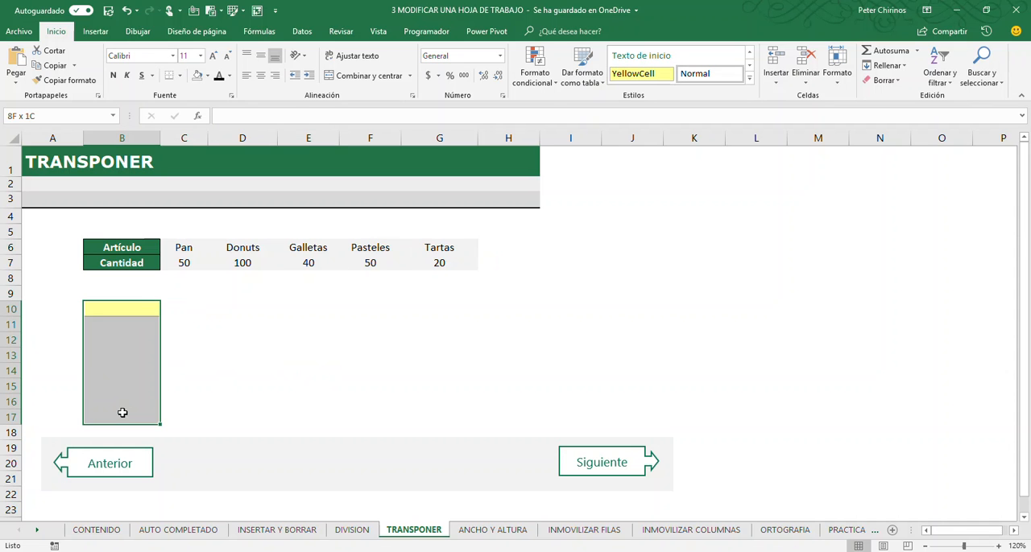
{"action": "left_click_drag", "start_coordinate": [131, 293], "coordinate": [419, 298]}
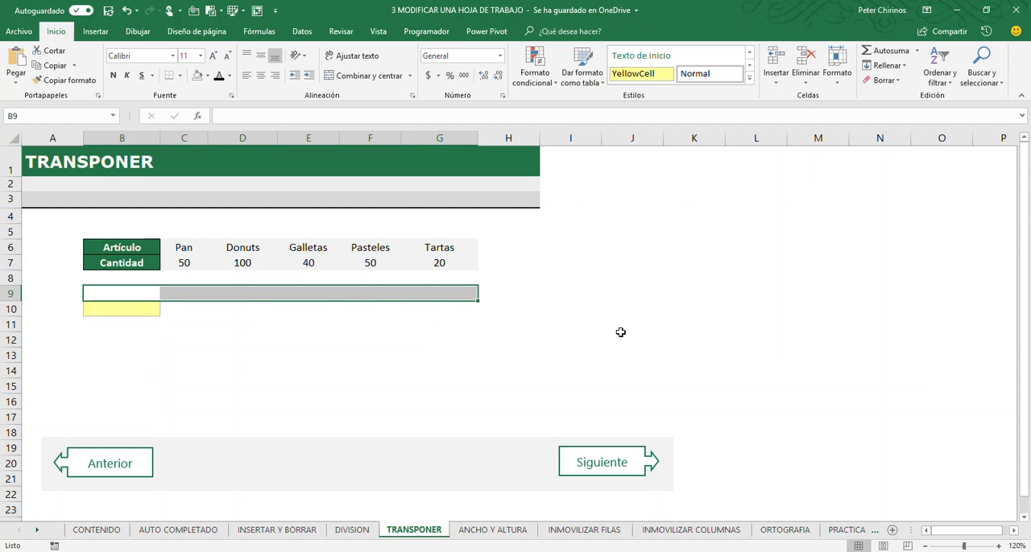
{"action": "left_click", "coordinate": [238, 350]}
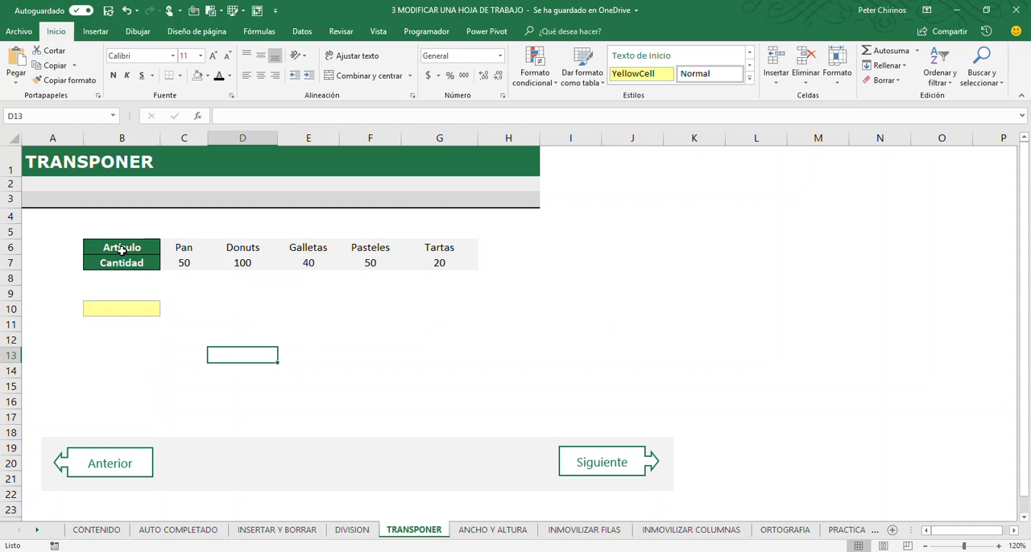
- Copy the Artículo and Cantidad table in B6:G7
{"action": "left_click_drag", "start_coordinate": [128, 249], "coordinate": [442, 262]}
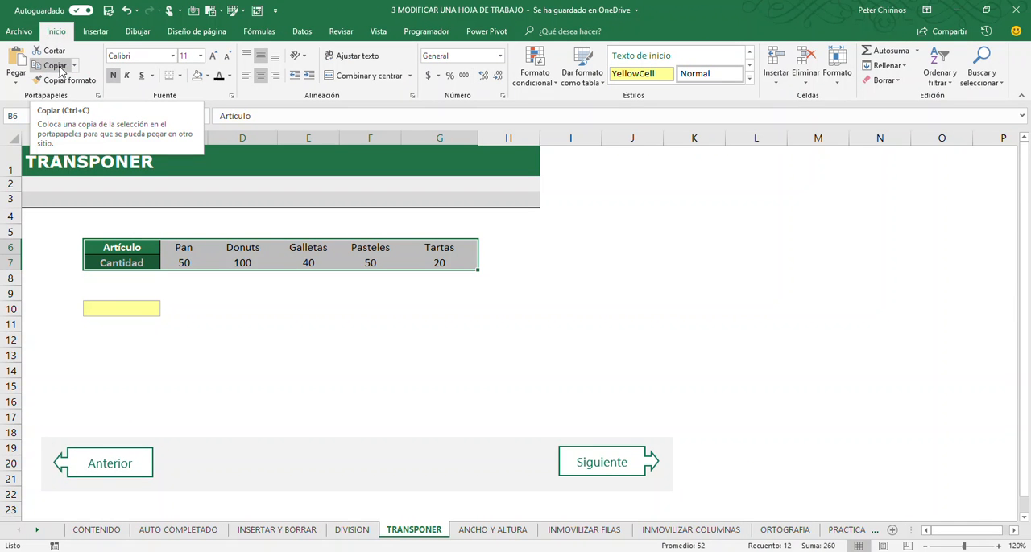
{"action": "left_click", "coordinate": [74, 67]}
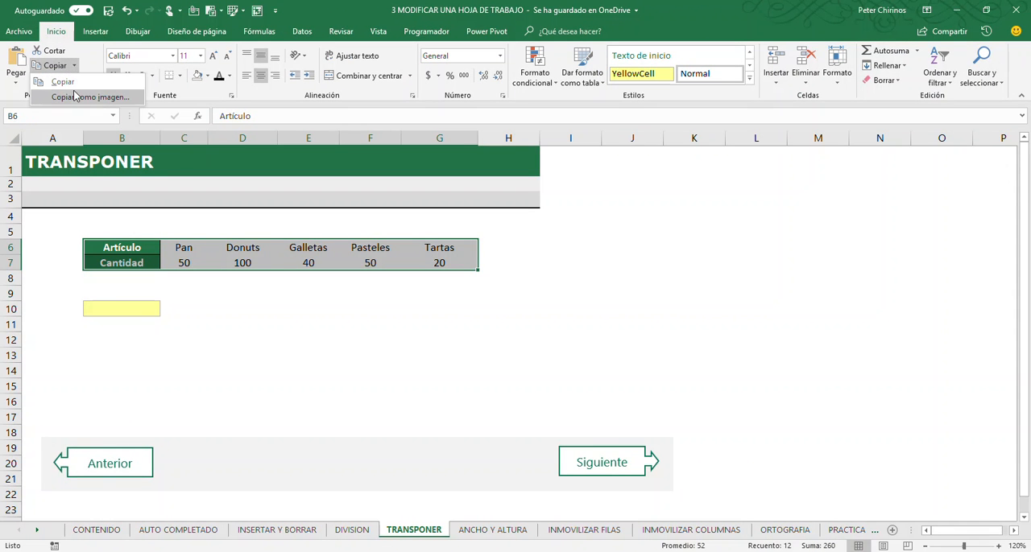
{"action": "left_click", "coordinate": [64, 84]}
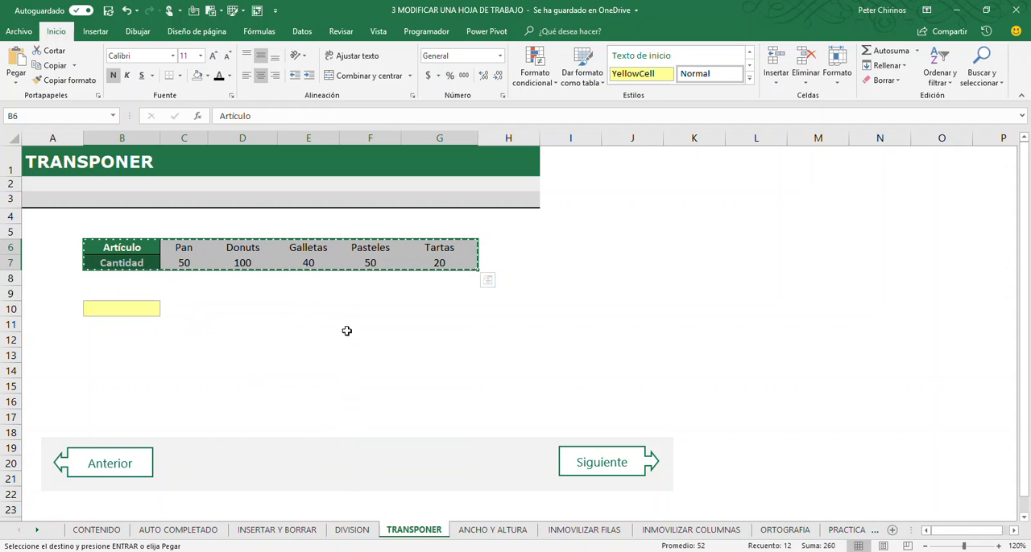
- Choose B10 as the destination for the copied table and open the Paste Special settings
{"action": "left_click", "coordinate": [121, 311]}
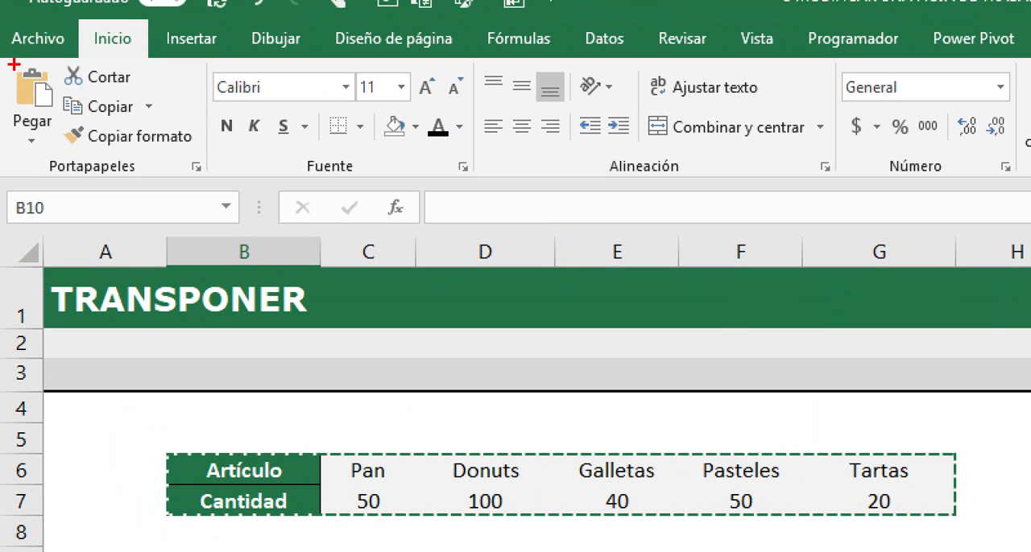
{"action": "mouse_move", "coordinate": [6, 61]}
{"action": "left_mouse_down"}
{"action": "mouse_move", "coordinate": [63, 127]}
{"action": "mouse_move", "coordinate": [17, 137]}
{"action": "mouse_move", "coordinate": [61, 159]}
{"action": "left_mouse_up"}
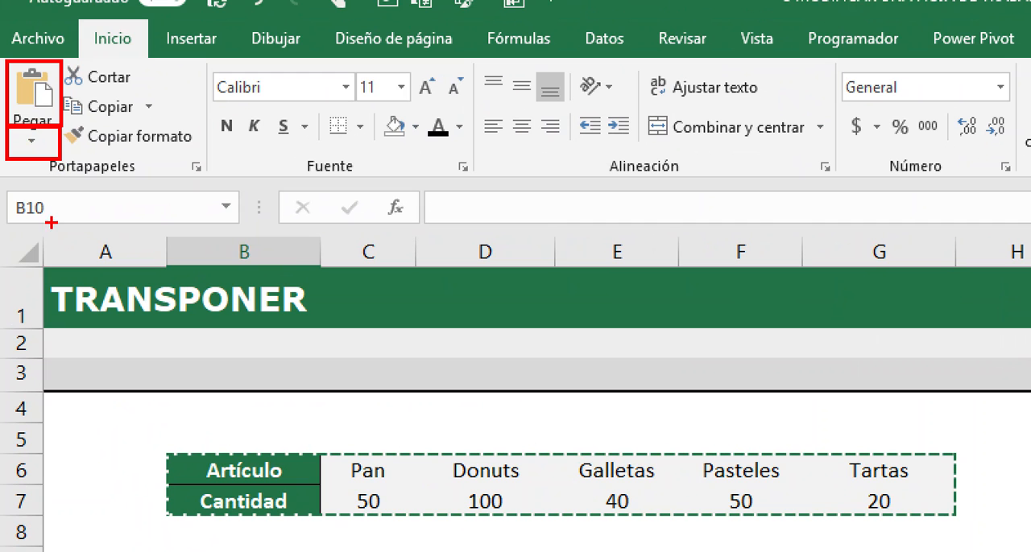
{"action": "left_click_drag", "start_coordinate": [51, 224], "coordinate": [40, 159]}
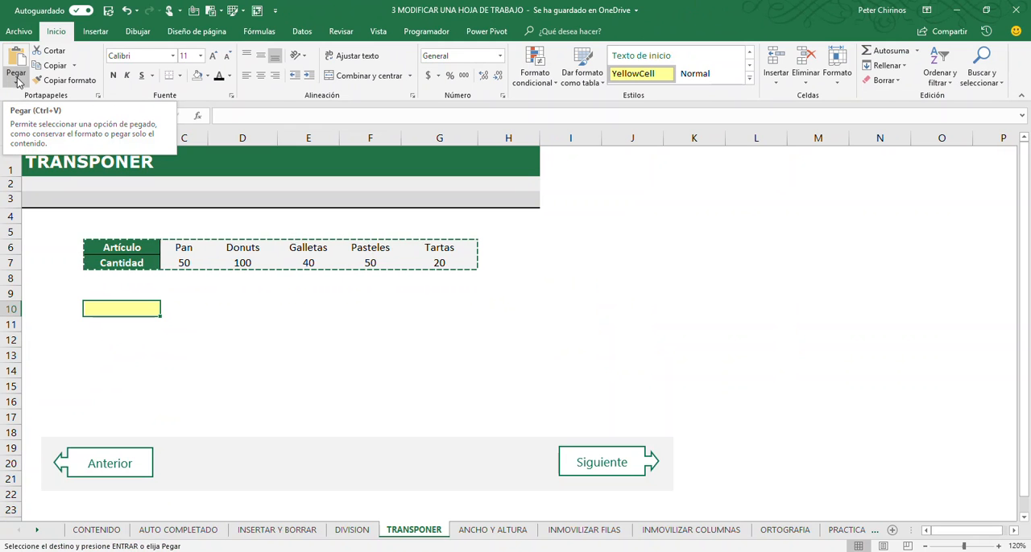
{"action": "left_click", "coordinate": [16, 85]}
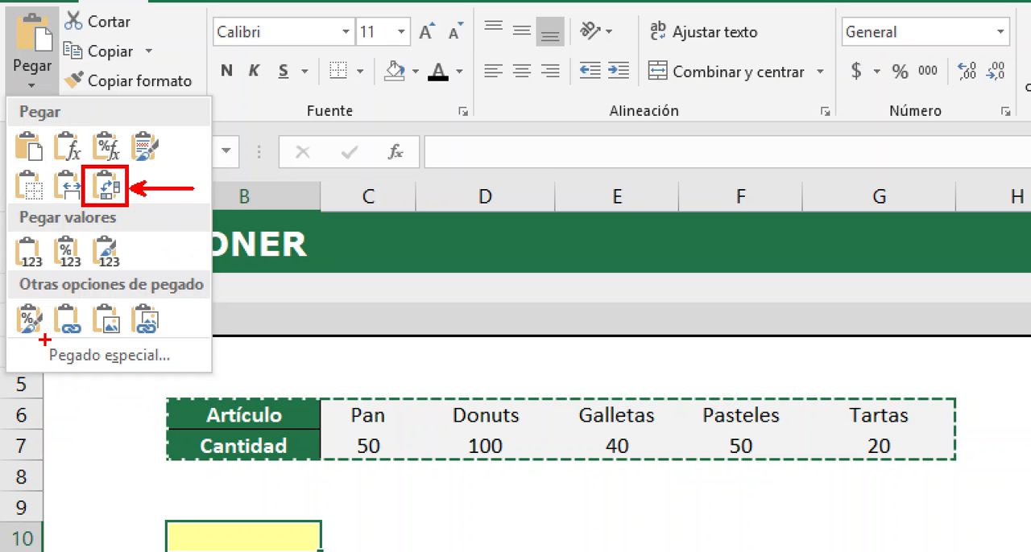
{"action": "mouse_move", "coordinate": [45, 334]}
{"action": "left_mouse_down"}
{"action": "mouse_move", "coordinate": [55, 355]}
{"action": "mouse_move", "coordinate": [180, 380]}
{"action": "mouse_move", "coordinate": [193, 354]}
{"action": "mouse_move", "coordinate": [280, 352]}
{"action": "left_mouse_up"}
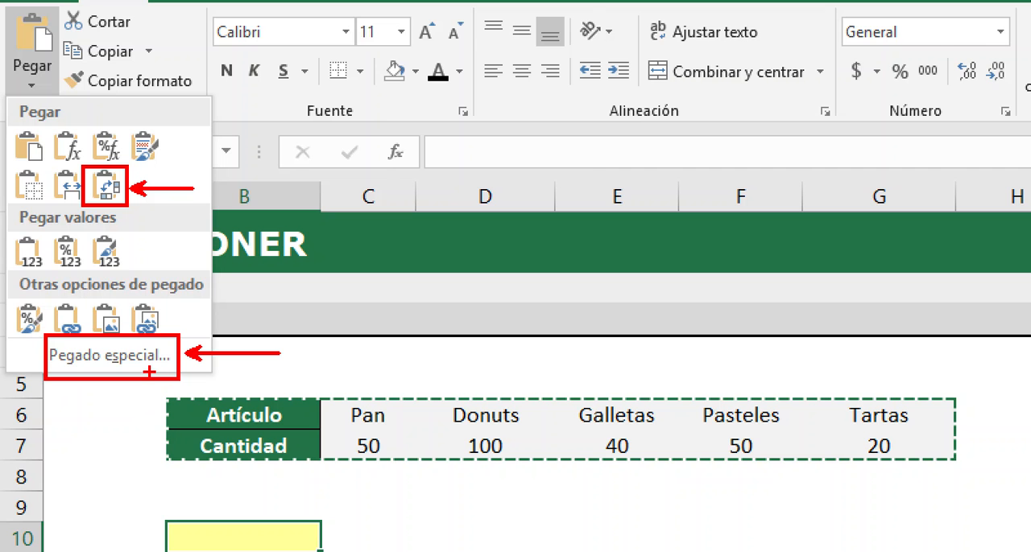
{"action": "key", "text": "Escape"}
{"action": "left_click", "coordinate": [18, 86]}
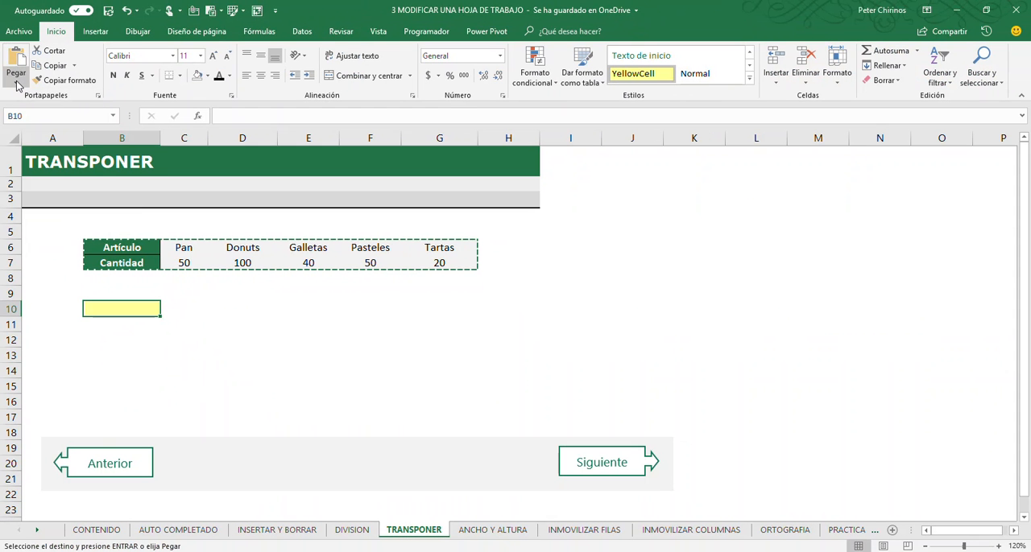
{"action": "left_click", "coordinate": [18, 86]}
{"action": "left_click", "coordinate": [58, 219]}
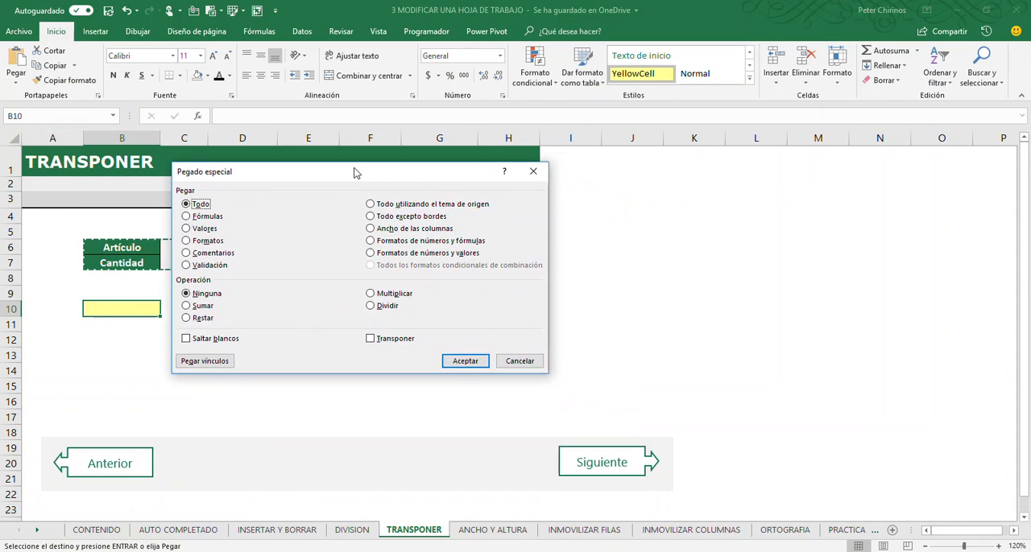
{"action": "left_click_drag", "start_coordinate": [355, 173], "coordinate": [322, 198]}
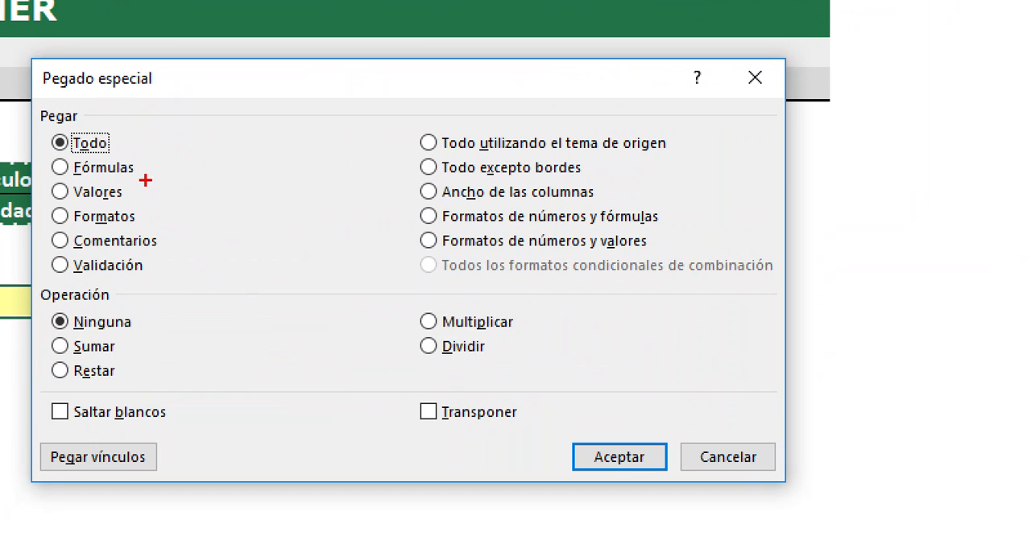
{"action": "left_click_drag", "start_coordinate": [142, 167], "coordinate": [195, 125]}
{"action": "left_click_drag", "start_coordinate": [134, 198], "coordinate": [171, 181]}
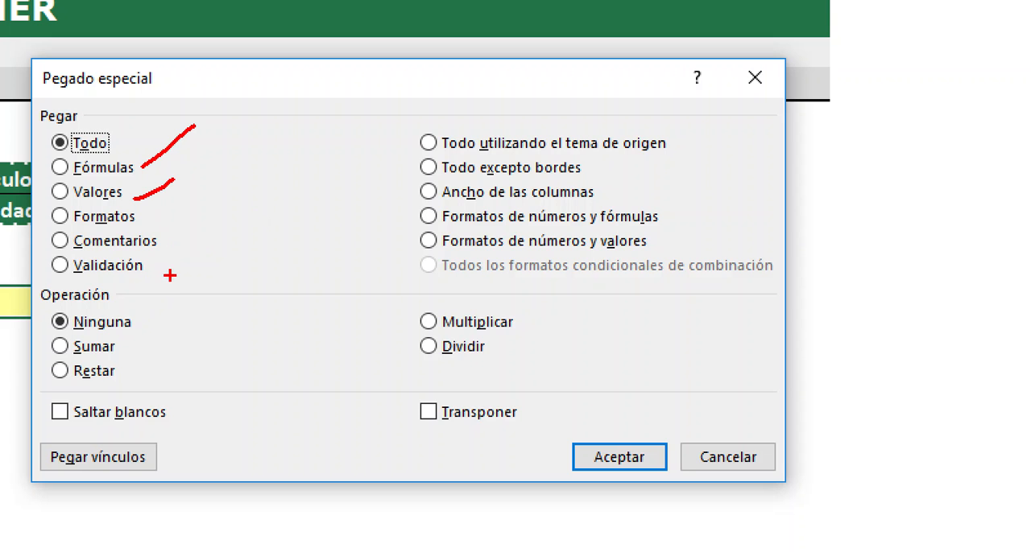
{"action": "key", "text": "e"}
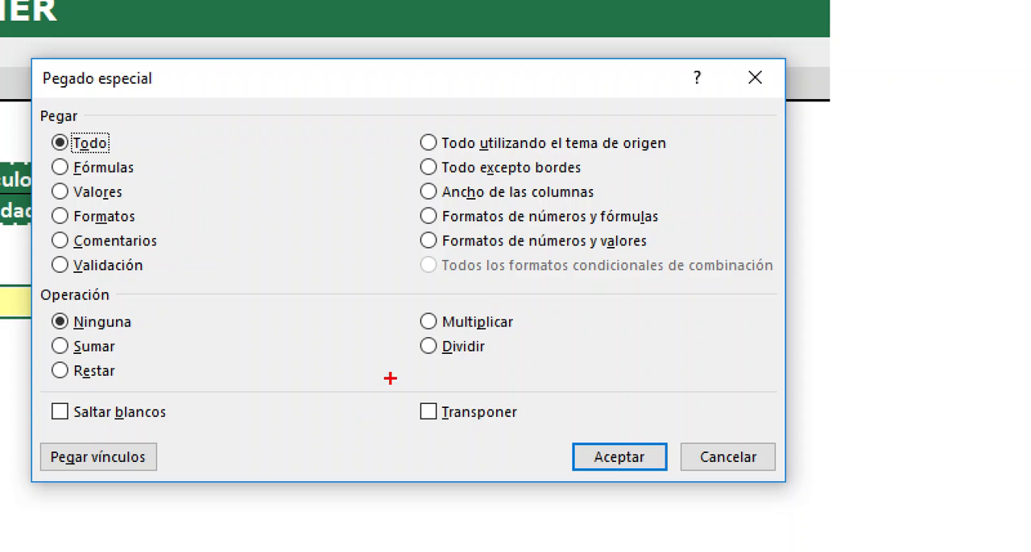
{"action": "left_click_drag", "start_coordinate": [404, 383], "coordinate": [538, 439]}
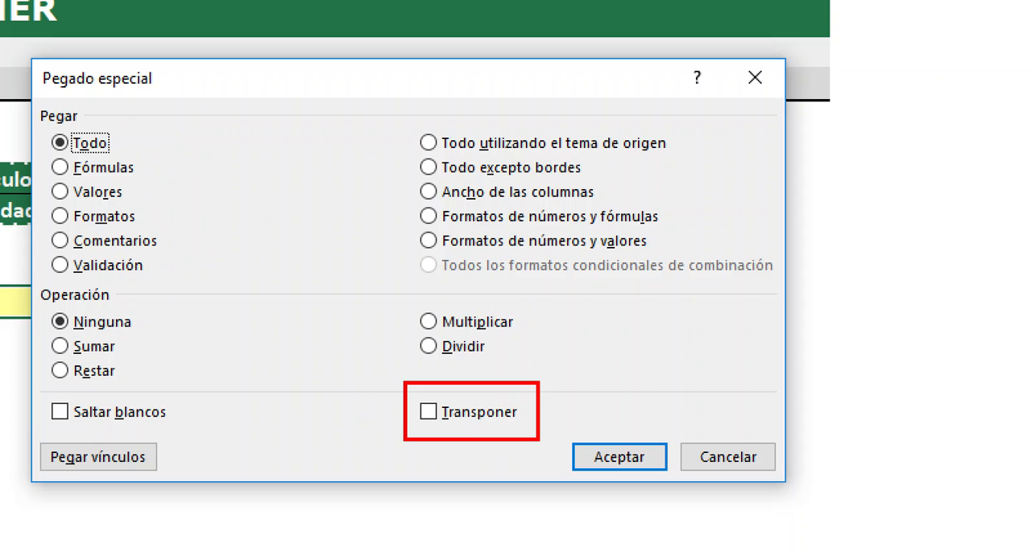
{"action": "key", "text": "Escape"}
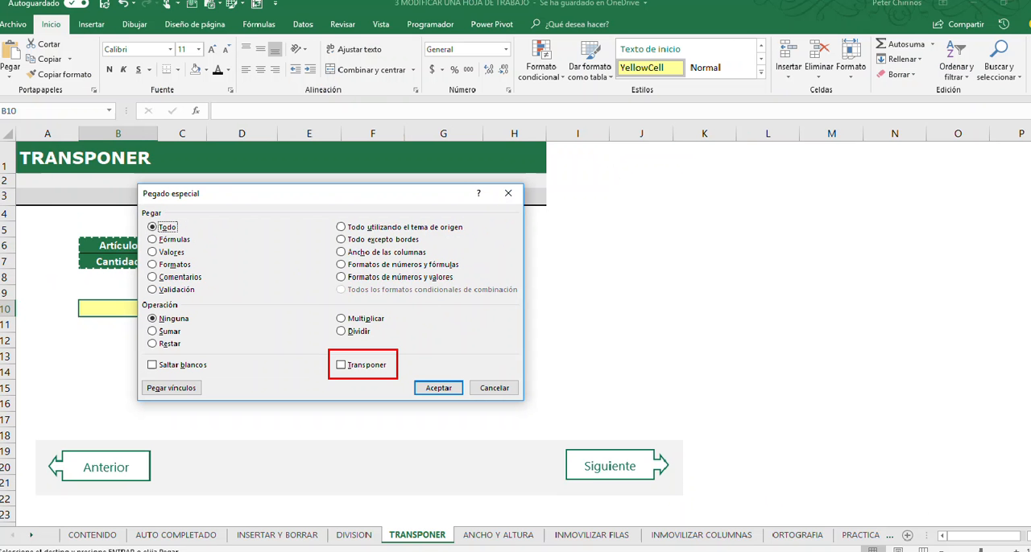
- Paste the Artículo and Cantidad table at B10 with the Transponer option enabled, and end copy mode
{"action": "left_click", "coordinate": [342, 366]}
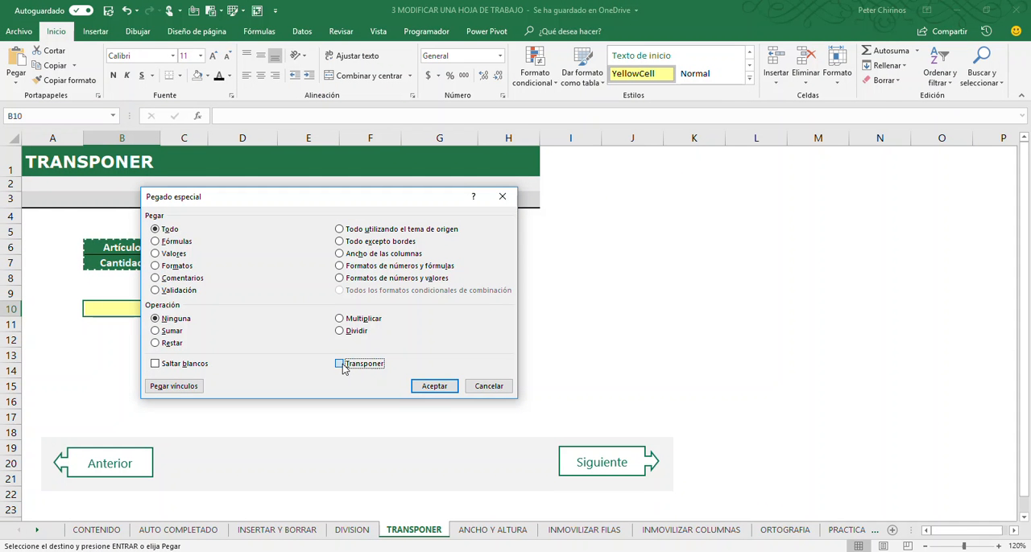
{"action": "left_click", "coordinate": [435, 388]}
{"action": "left_click", "coordinate": [259, 355]}
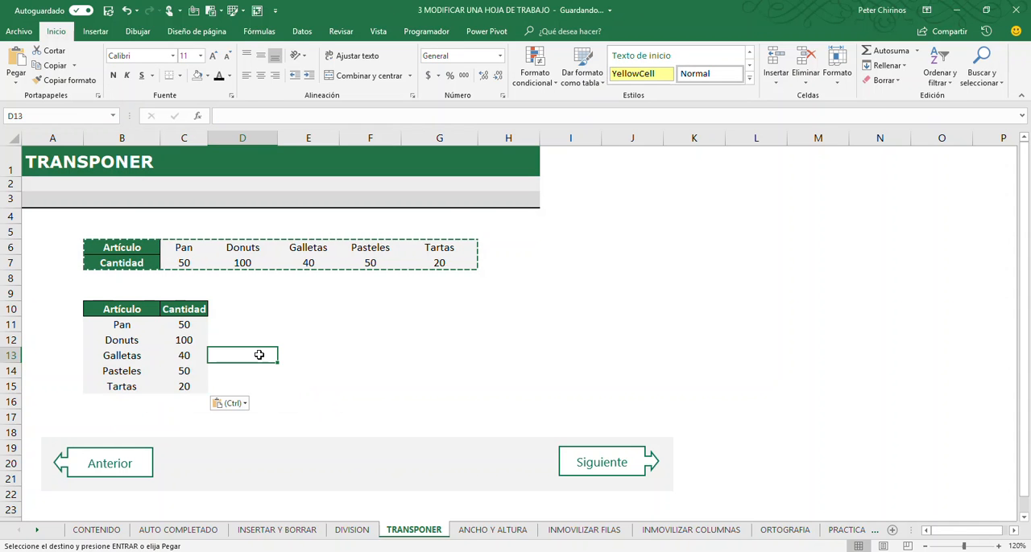
{"action": "key", "text": "Escape"}
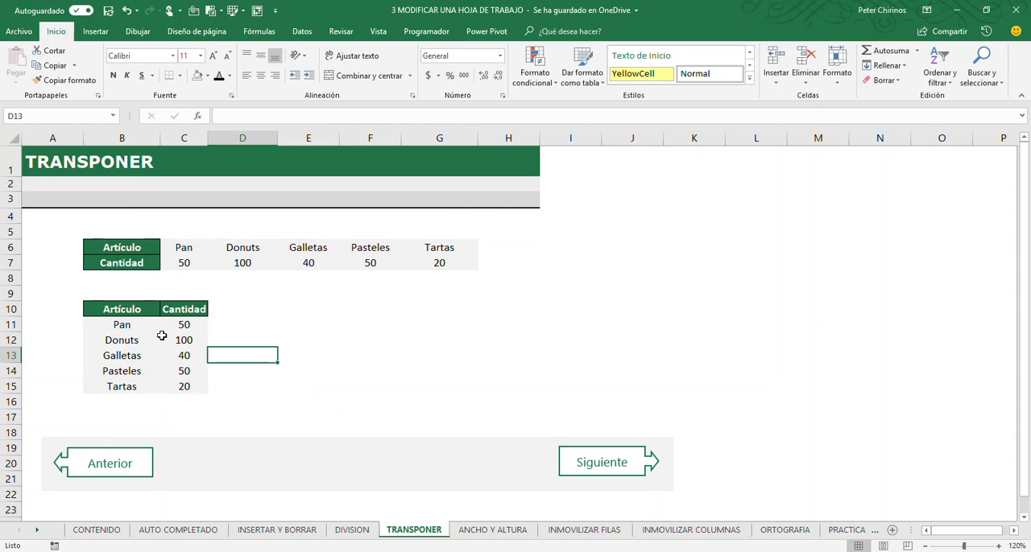
- Copy the horizontal Artículo and Cantidad table in B6:G7 again
{"action": "left_click_drag", "start_coordinate": [122, 246], "coordinate": [441, 263]}
{"action": "left_click", "coordinate": [410, 324]}
{"action": "left_click_drag", "start_coordinate": [117, 242], "coordinate": [431, 264]}
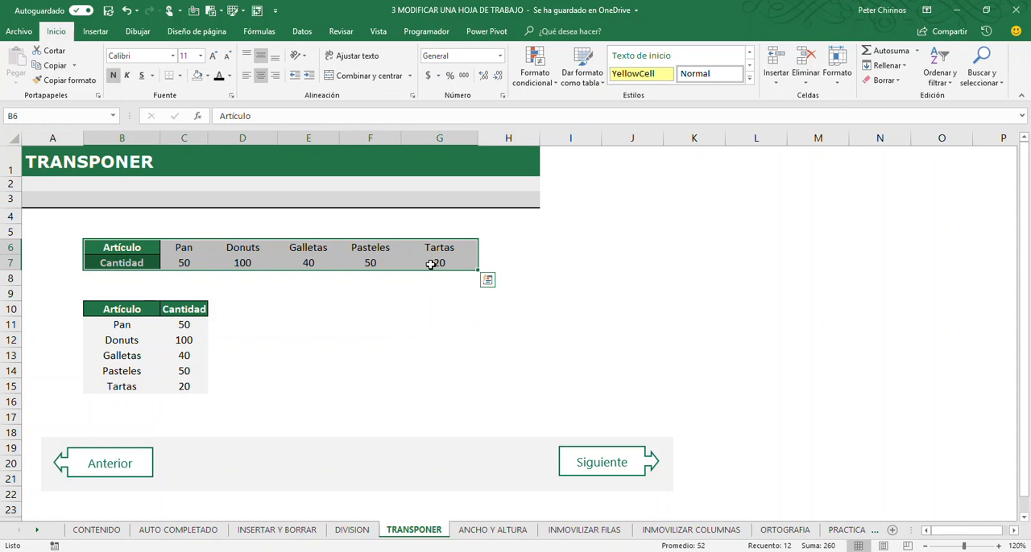
{"action": "key", "text": "ctrl+c"}
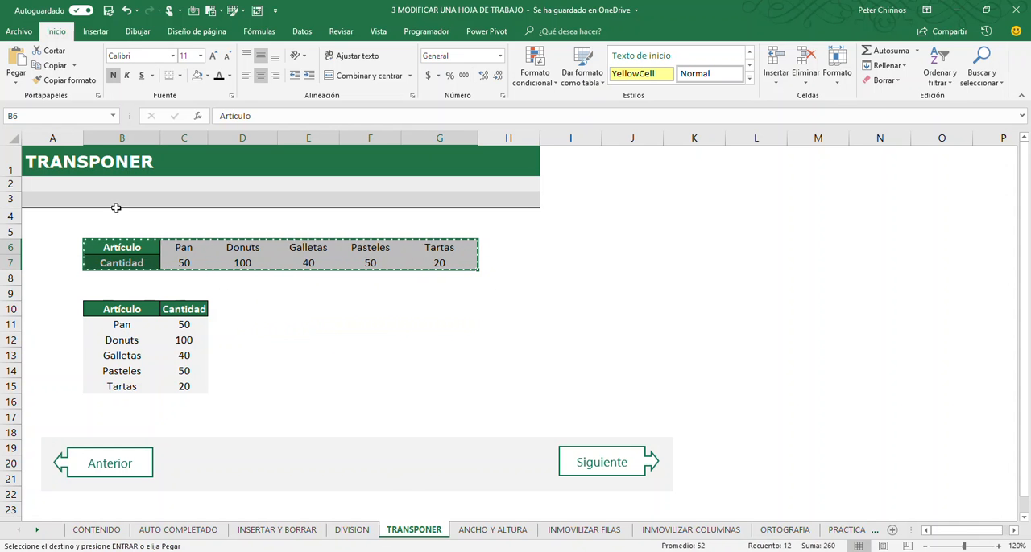
- Paste the copied table at E10 using the Transponer paste option
{"action": "left_click", "coordinate": [14, 84]}
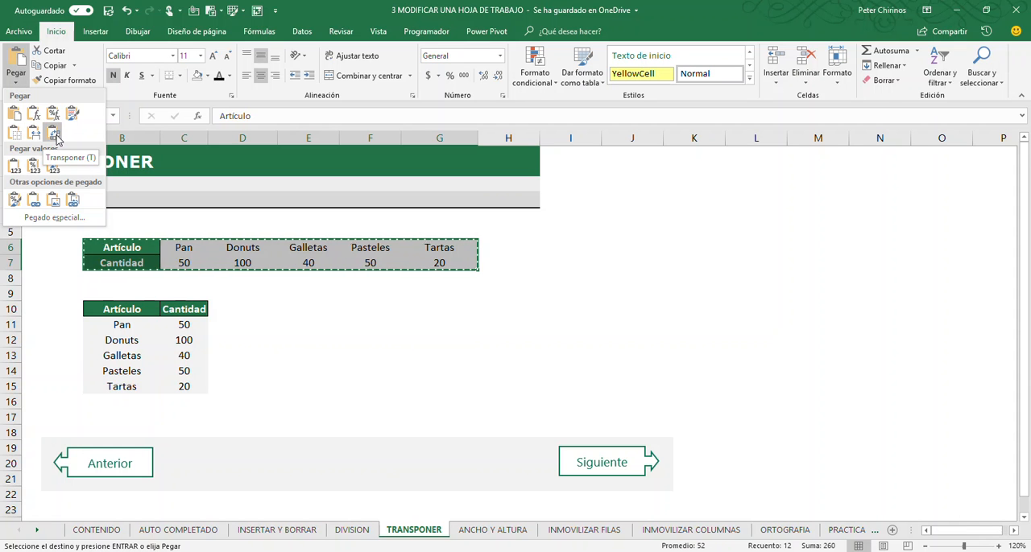
{"action": "left_click", "coordinate": [244, 318]}
{"action": "left_click", "coordinate": [291, 309]}
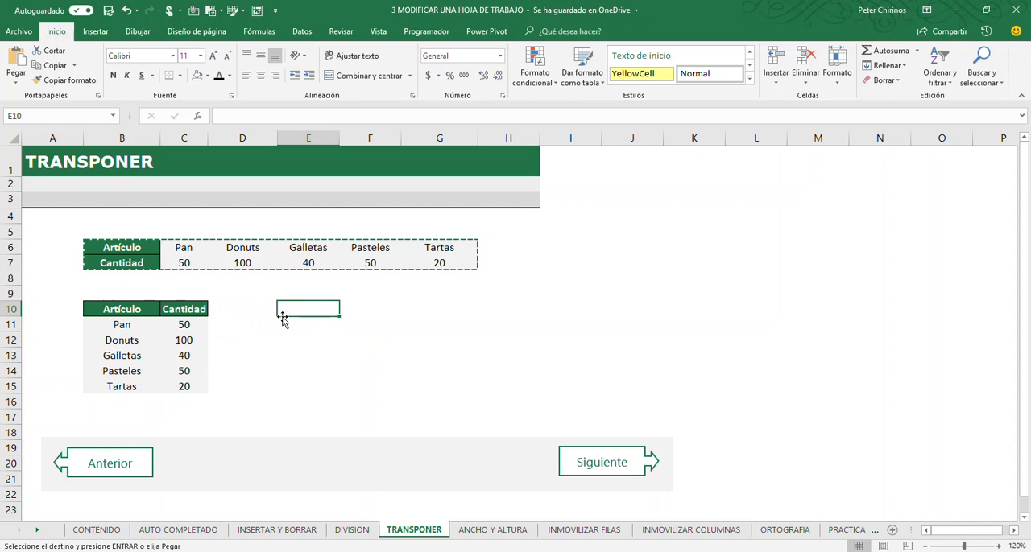
{"action": "left_click", "coordinate": [15, 77]}
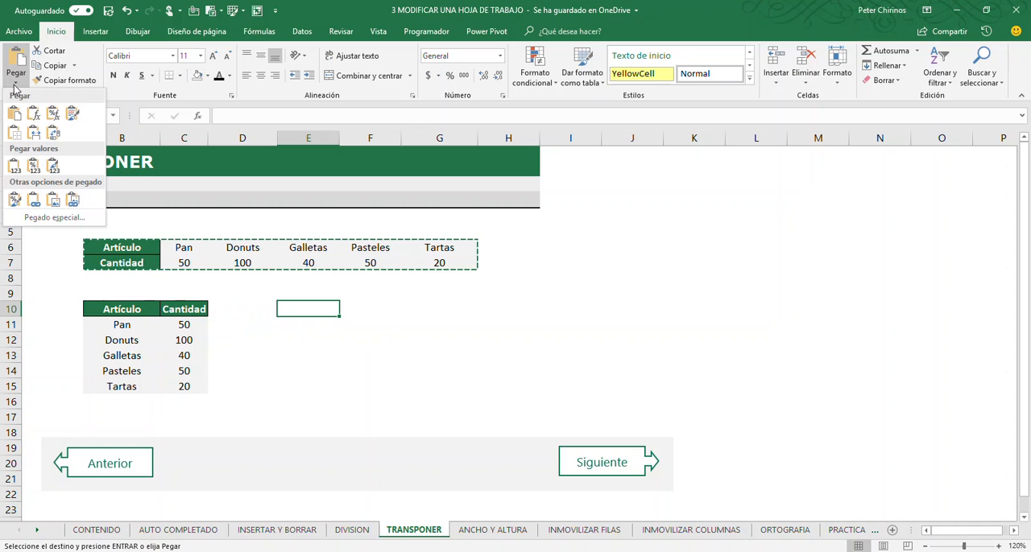
{"action": "left_click", "coordinate": [53, 136]}
{"action": "left_click", "coordinate": [491, 330]}
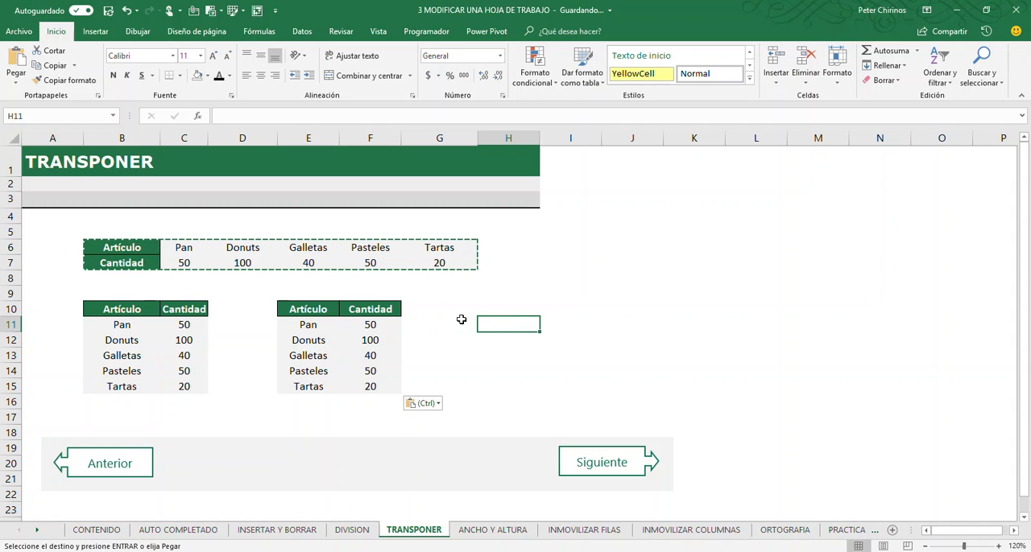
- Copy the vertical table in E10:F15, paste it transposed at I6, and end copy mode
{"action": "left_click_drag", "start_coordinate": [306, 310], "coordinate": [369, 385]}
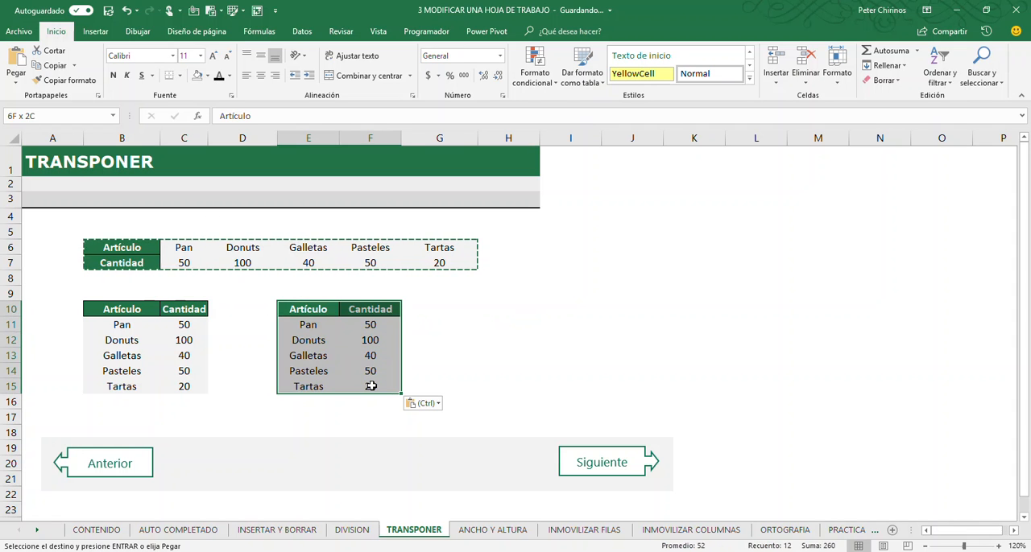
{"action": "left_click", "coordinate": [50, 65]}
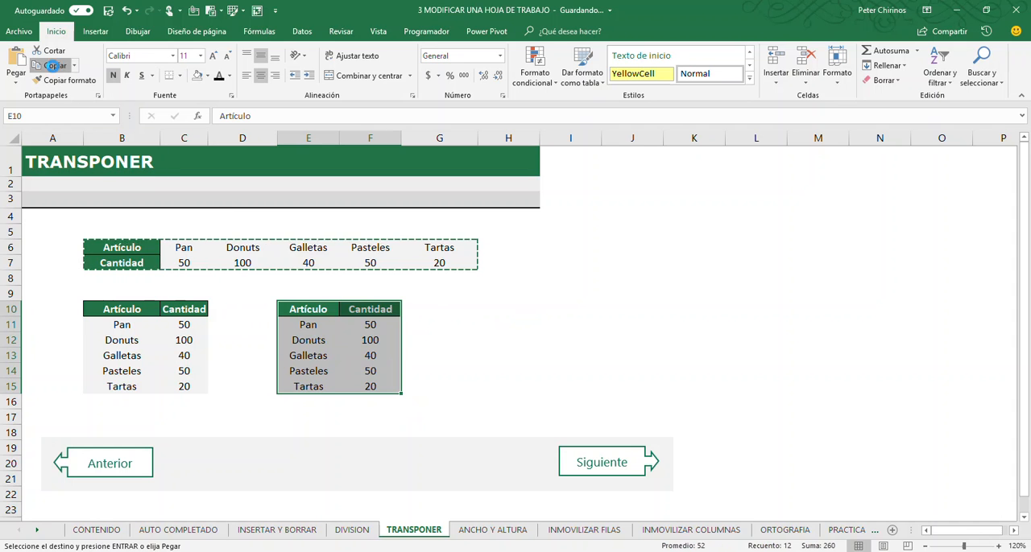
{"action": "left_click", "coordinate": [578, 245]}
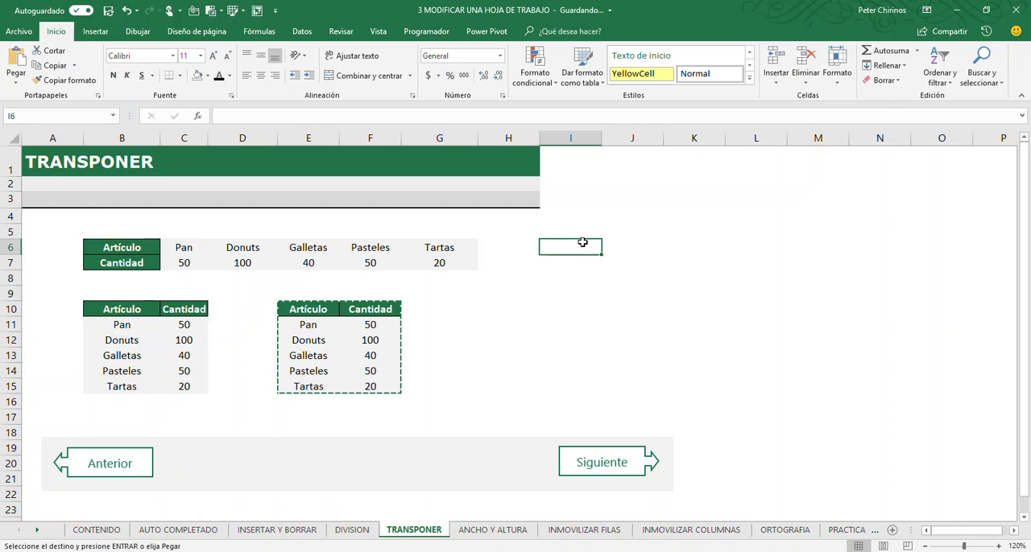
{"action": "left_click", "coordinate": [16, 81]}
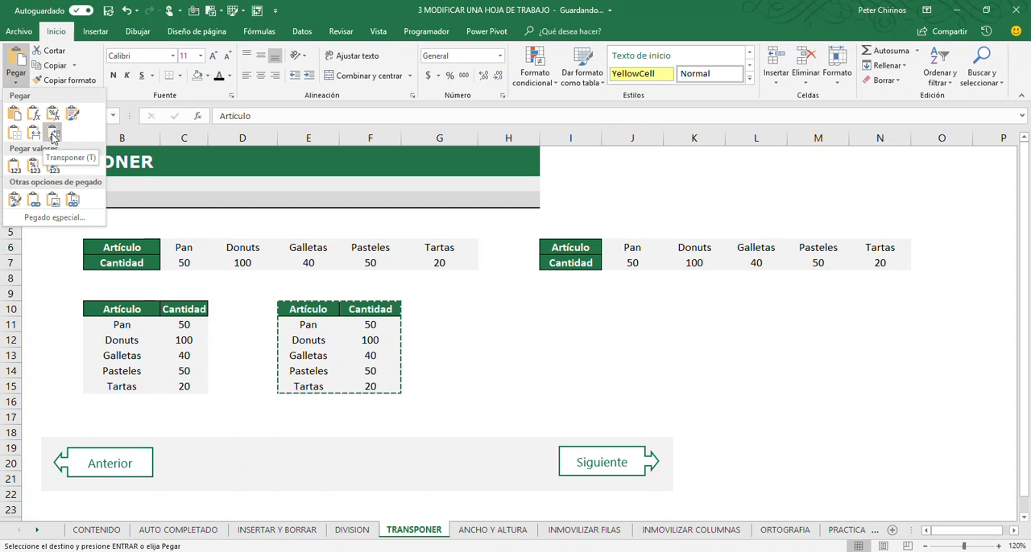
{"action": "left_click", "coordinate": [53, 137]}
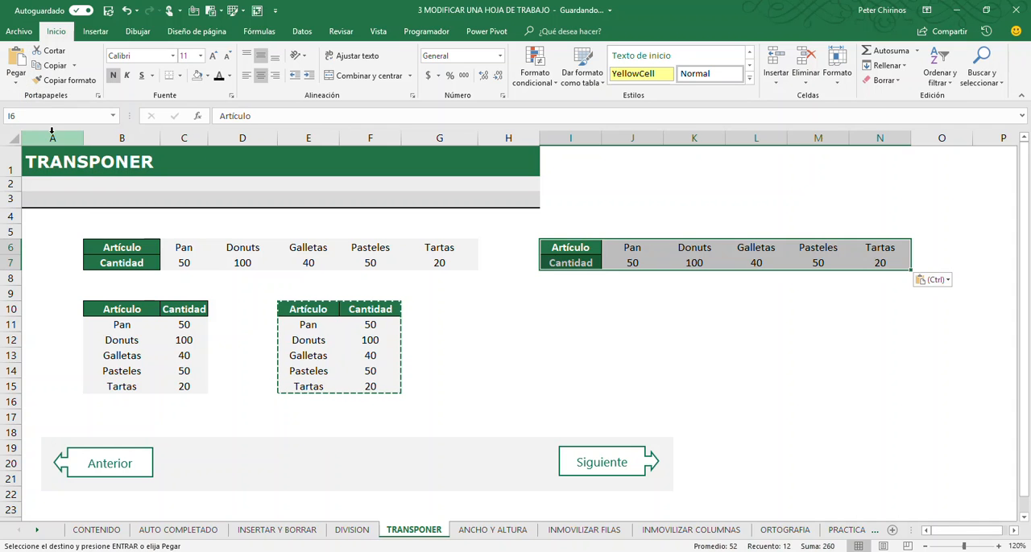
{"action": "left_click", "coordinate": [611, 370]}
{"action": "key", "text": "Escape"}
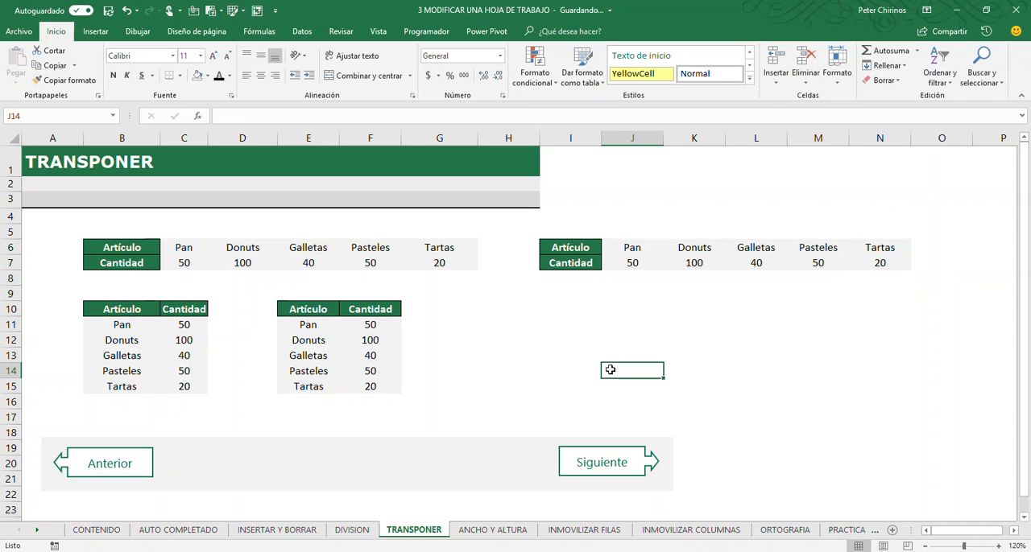
- Go to the ANCHO Y ALTURA worksheet
{"action": "left_click", "coordinate": [522, 324]}
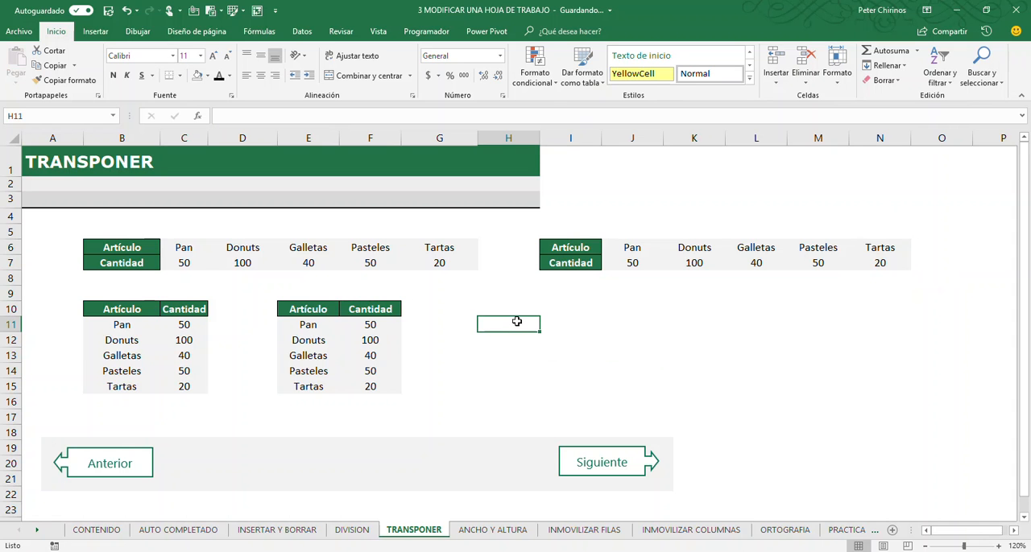
{"action": "left_click", "coordinate": [600, 467]}
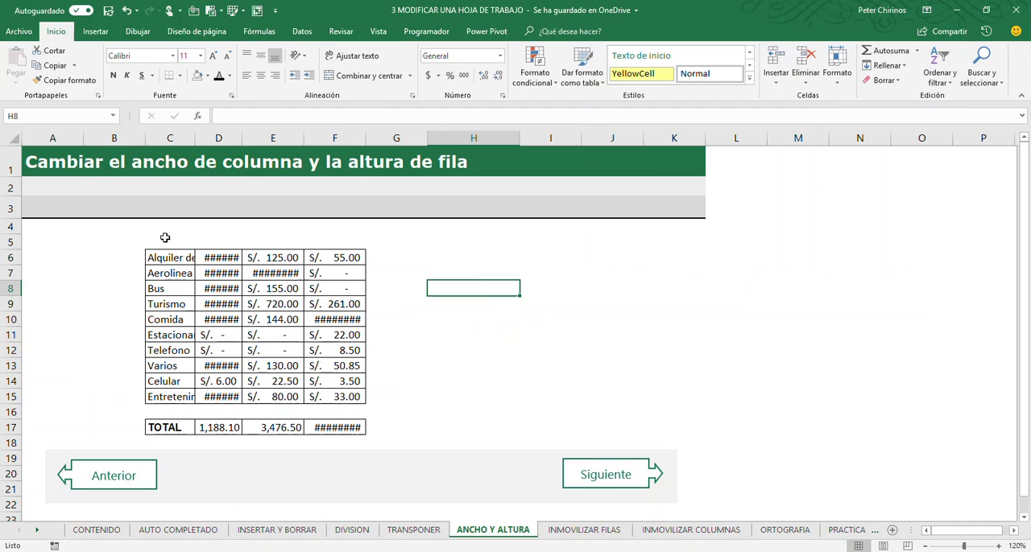
- Examine the full contents of the expense labels in column C and the amounts in column D
{"action": "left_click", "coordinate": [166, 139]}
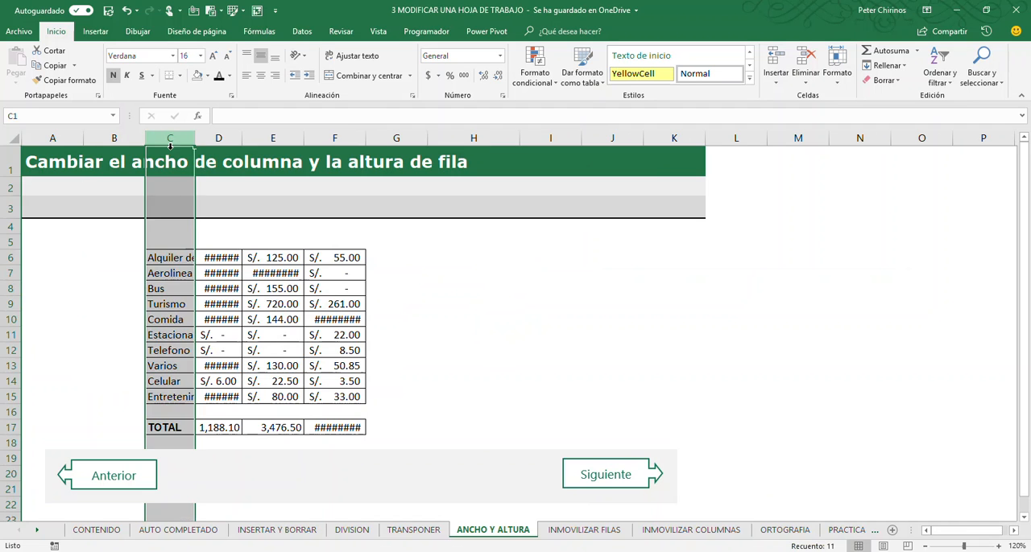
{"action": "left_click", "coordinate": [161, 320]}
{"action": "left_click", "coordinate": [161, 350]}
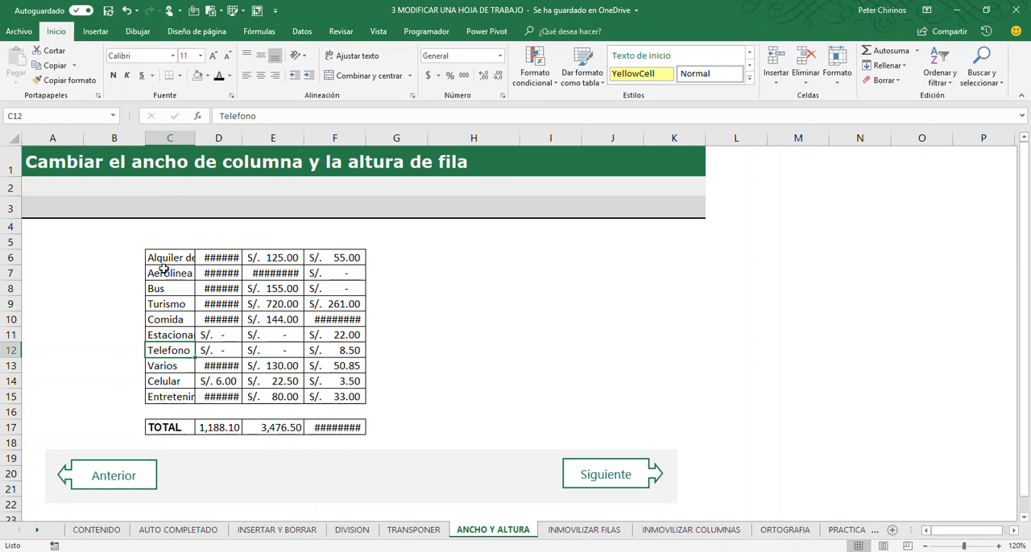
{"action": "left_click_drag", "start_coordinate": [173, 379], "coordinate": [172, 375]}
{"action": "left_click", "coordinate": [166, 346]}
{"action": "left_click", "coordinate": [167, 257]}
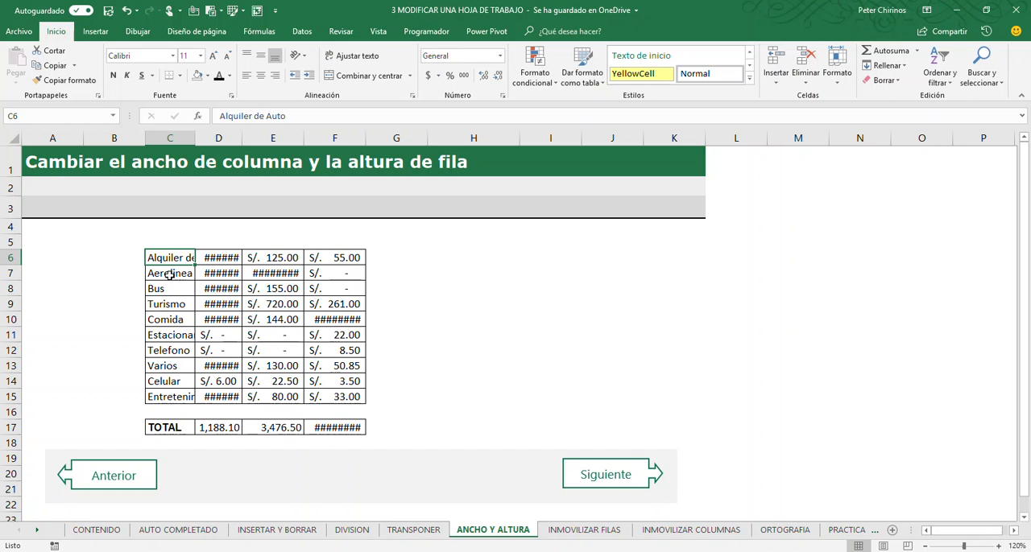
{"action": "left_click", "coordinate": [171, 272]}
{"action": "left_click", "coordinate": [166, 259]}
{"action": "left_click", "coordinate": [212, 258]}
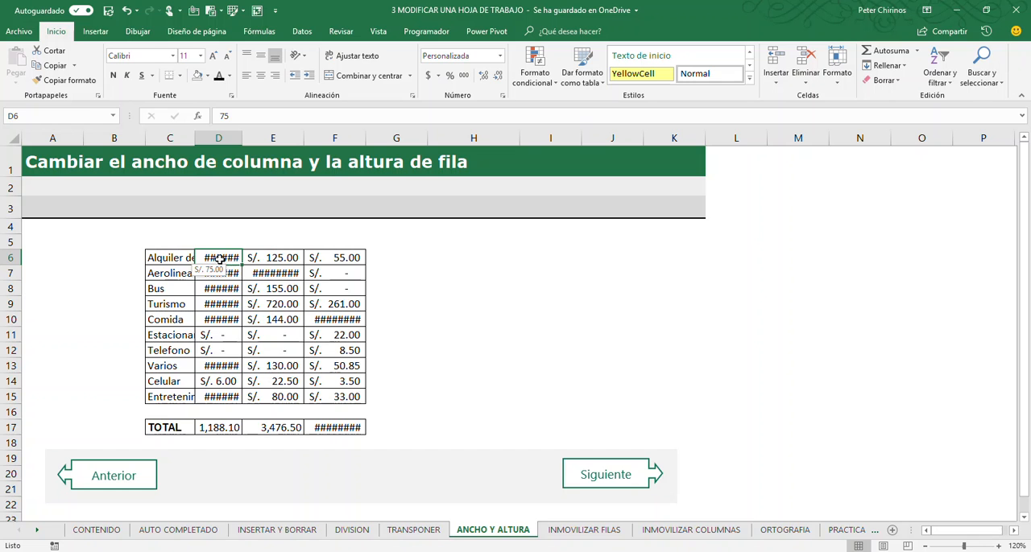
{"action": "left_click", "coordinate": [221, 290]}
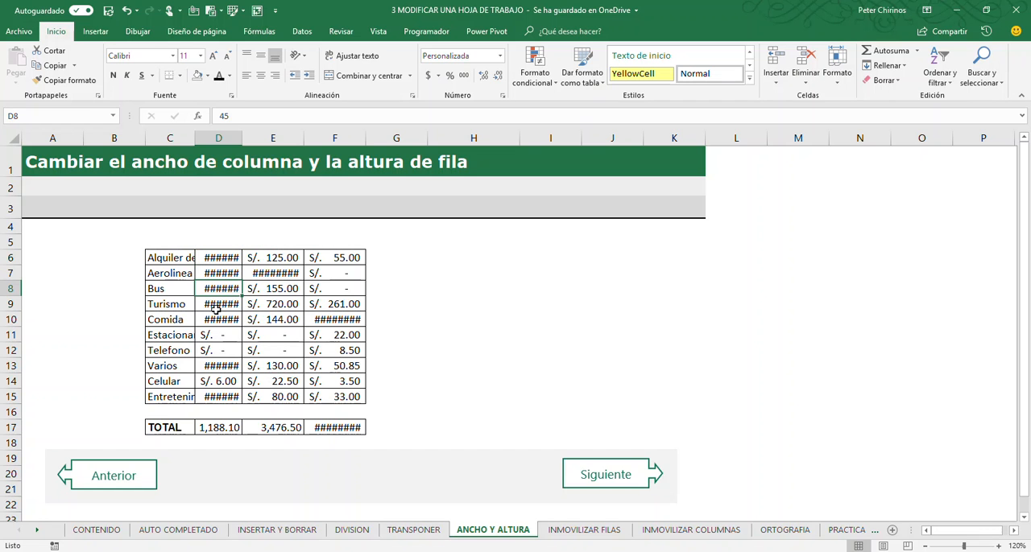
{"action": "left_click", "coordinate": [215, 321]}
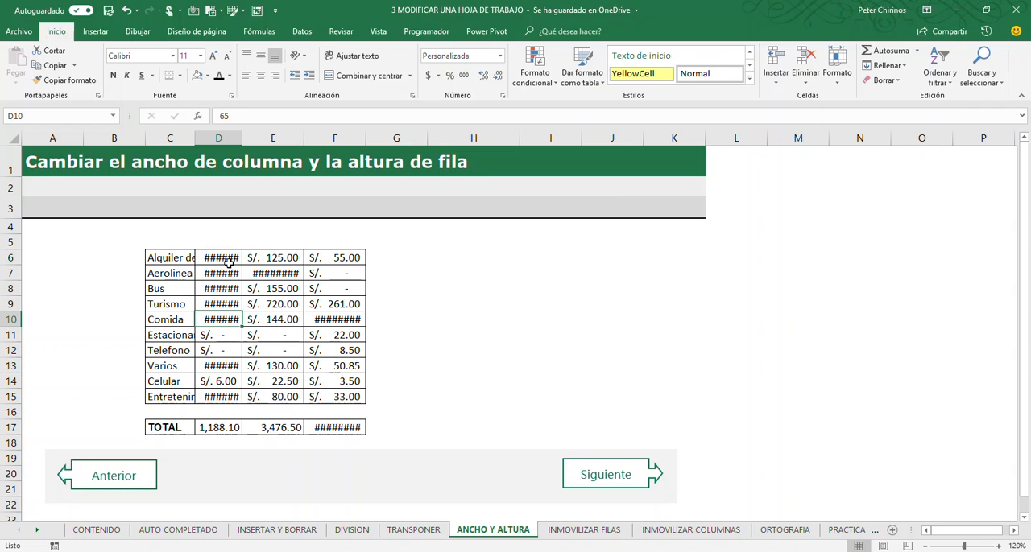
{"action": "left_click", "coordinate": [174, 270]}
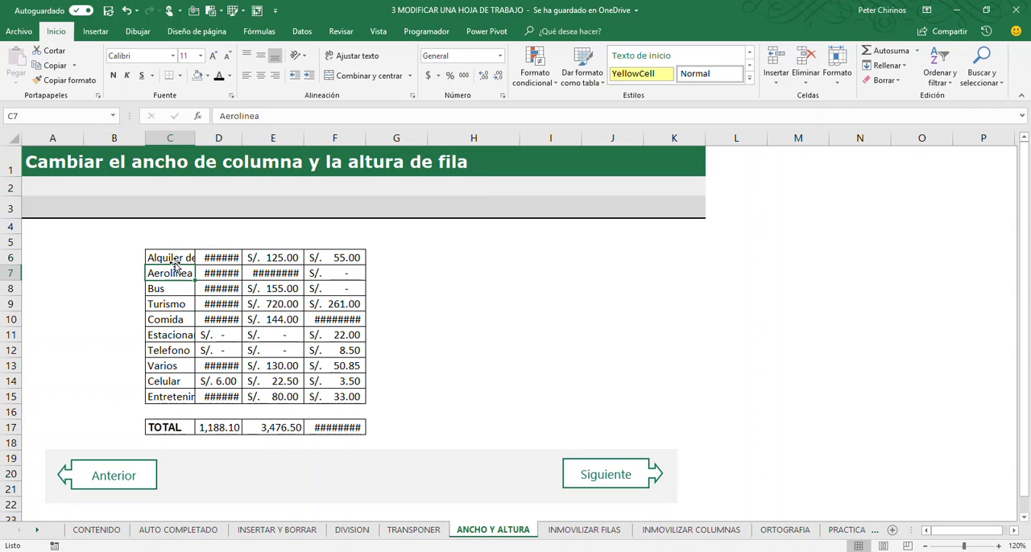
{"action": "left_click", "coordinate": [167, 258]}
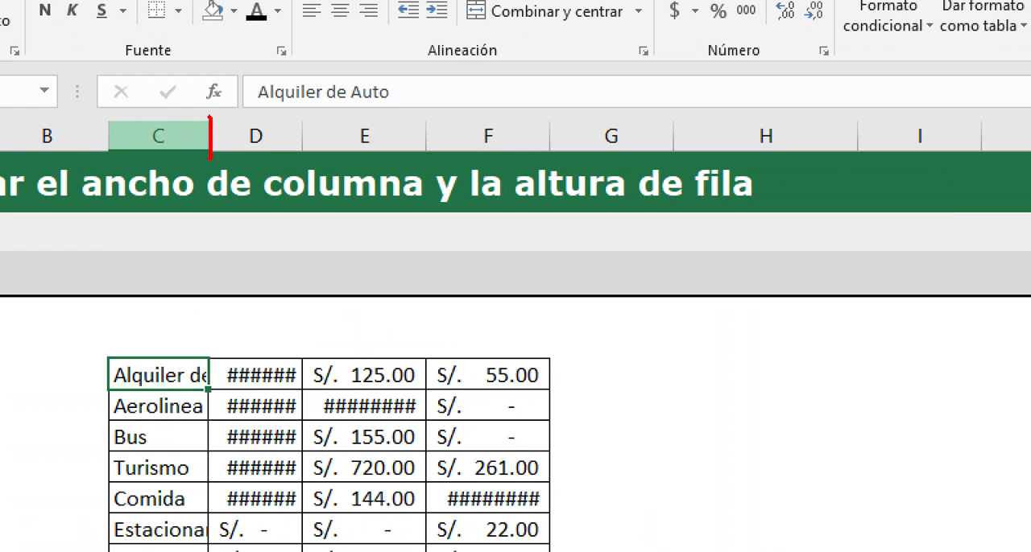
{"action": "left_click_drag", "start_coordinate": [207, 167], "coordinate": [209, 305]}
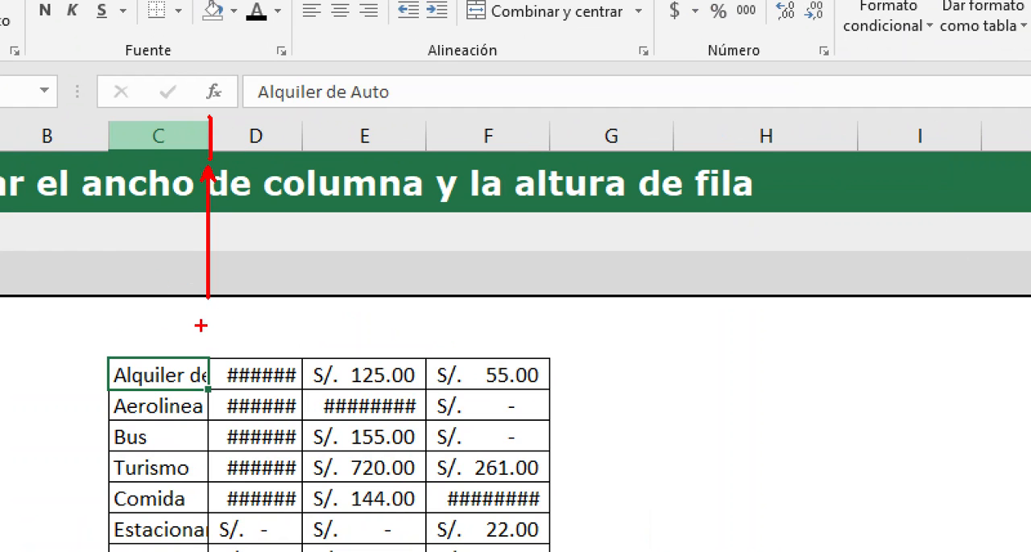
{"action": "left_click_drag", "start_coordinate": [281, 327], "coordinate": [141, 327]}
{"action": "left_click_drag", "start_coordinate": [190, 112], "coordinate": [228, 161]}
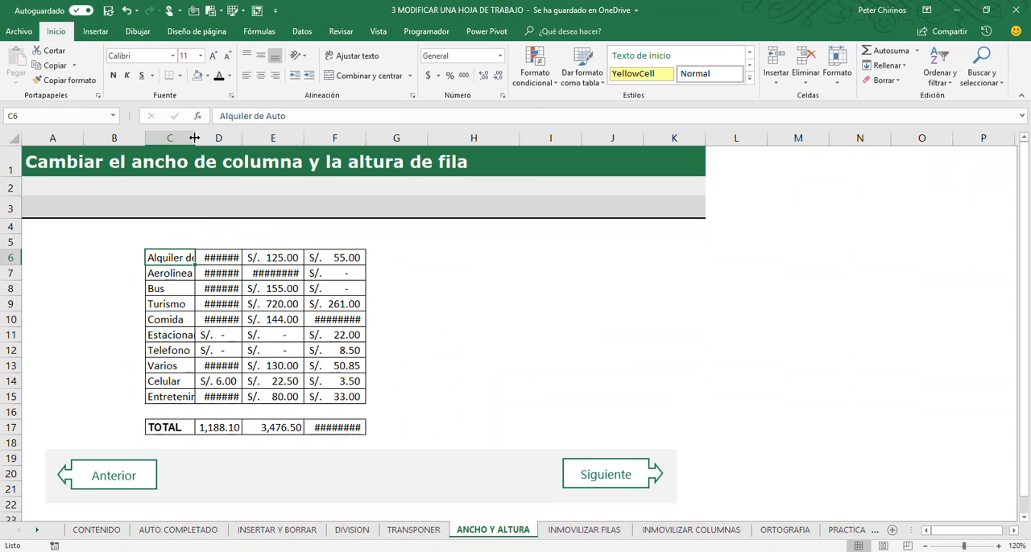
- Check column C's width, then widen the column so that all the expense labels fit with some room to spare
{"action": "left_click_drag", "start_coordinate": [194, 138], "coordinate": [194, 138]}
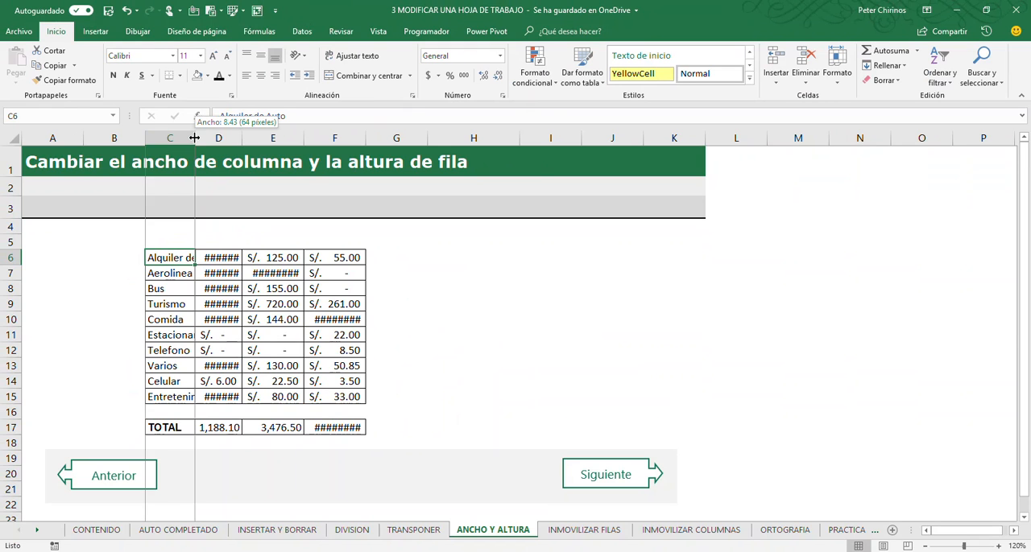
{"action": "left_click_drag", "start_coordinate": [194, 137], "coordinate": [194, 137]}
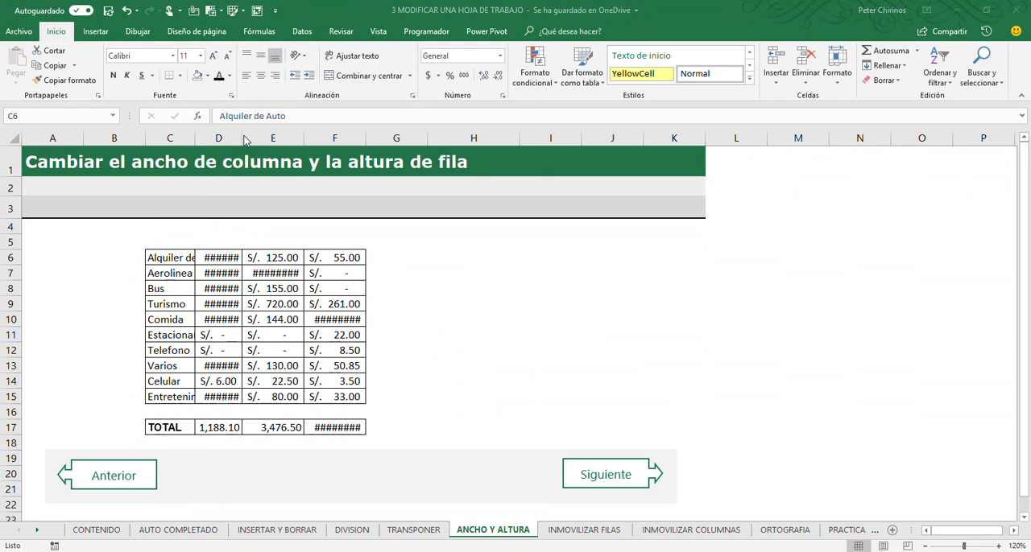
{"action": "left_click_drag", "start_coordinate": [242, 138], "coordinate": [194, 138]}
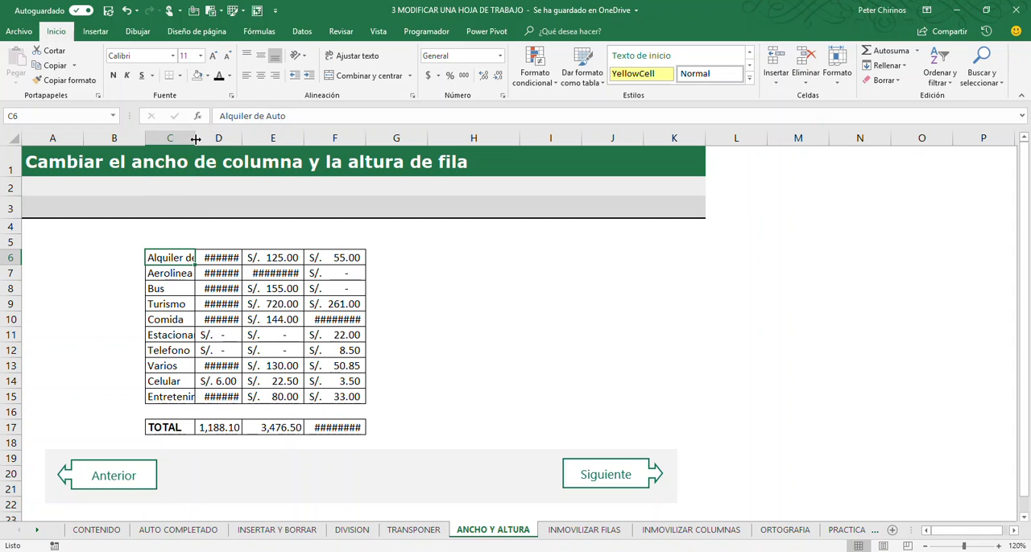
{"action": "left_click_drag", "start_coordinate": [195, 140], "coordinate": [230, 147]}
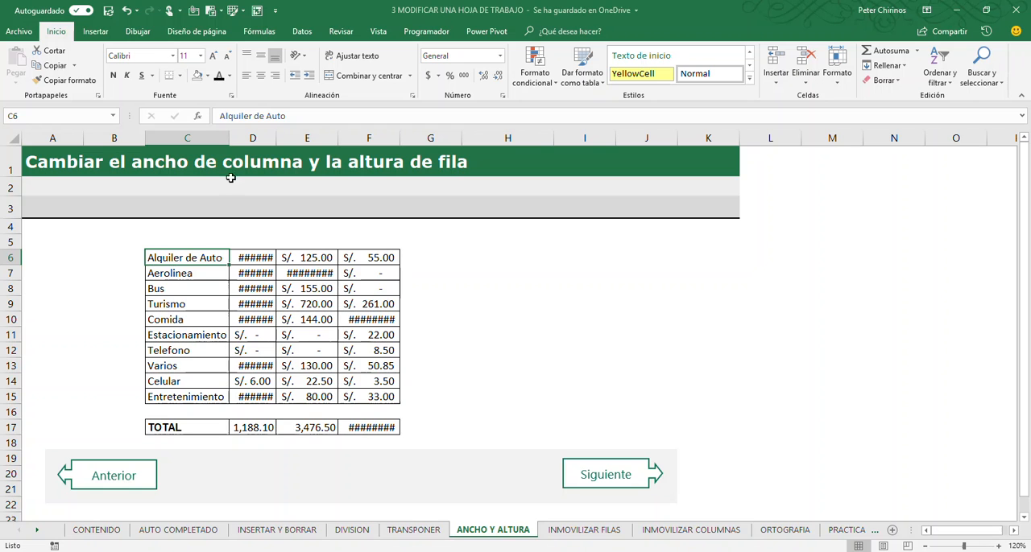
{"action": "left_click_drag", "start_coordinate": [229, 139], "coordinate": [241, 142]}
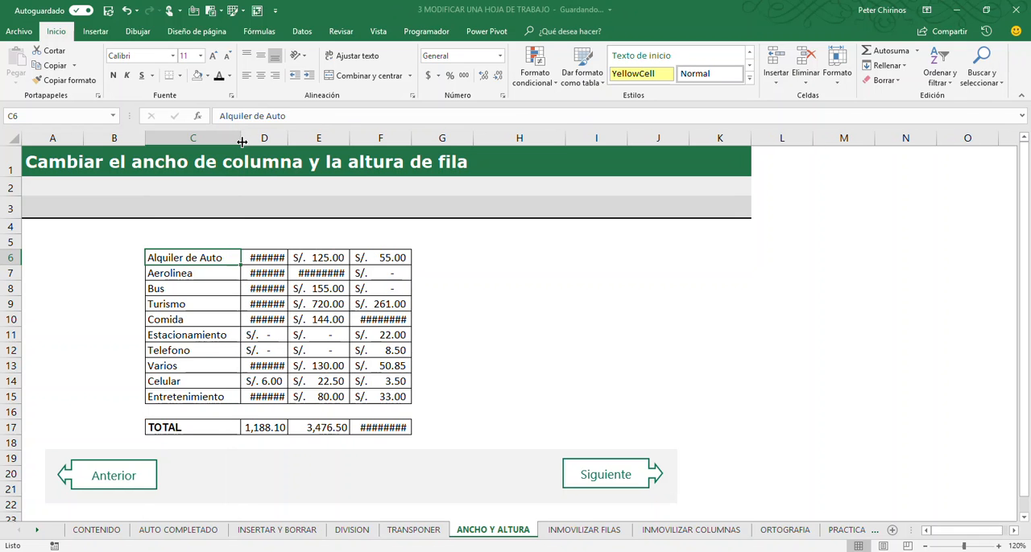
{"action": "left_click", "coordinate": [193, 302]}
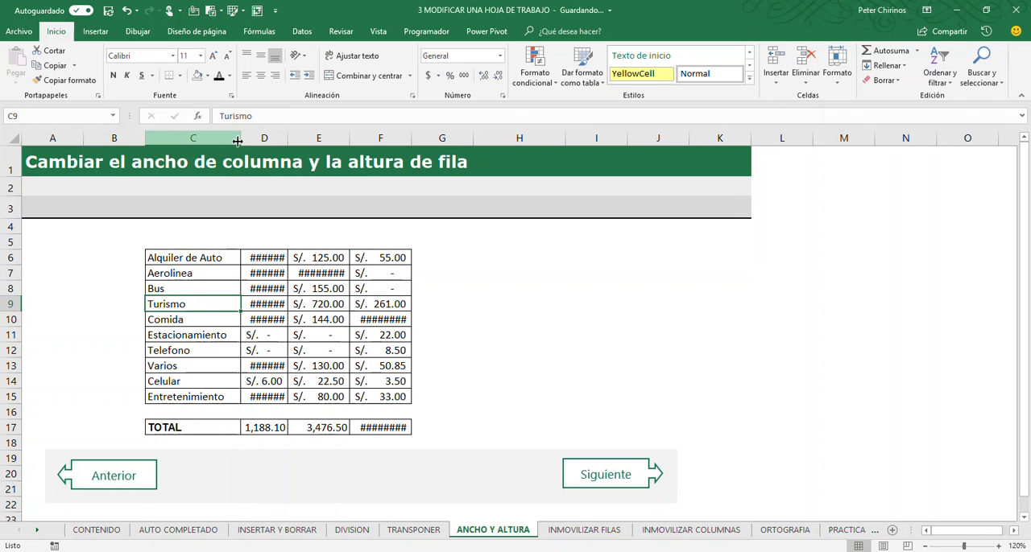
{"action": "mouse_move", "coordinate": [238, 141]}
{"action": "left_mouse_down"}
{"action": "mouse_move", "coordinate": [255, 141]}
{"action": "mouse_move", "coordinate": [226, 143]}
{"action": "mouse_move", "coordinate": [240, 143]}
{"action": "left_mouse_up"}
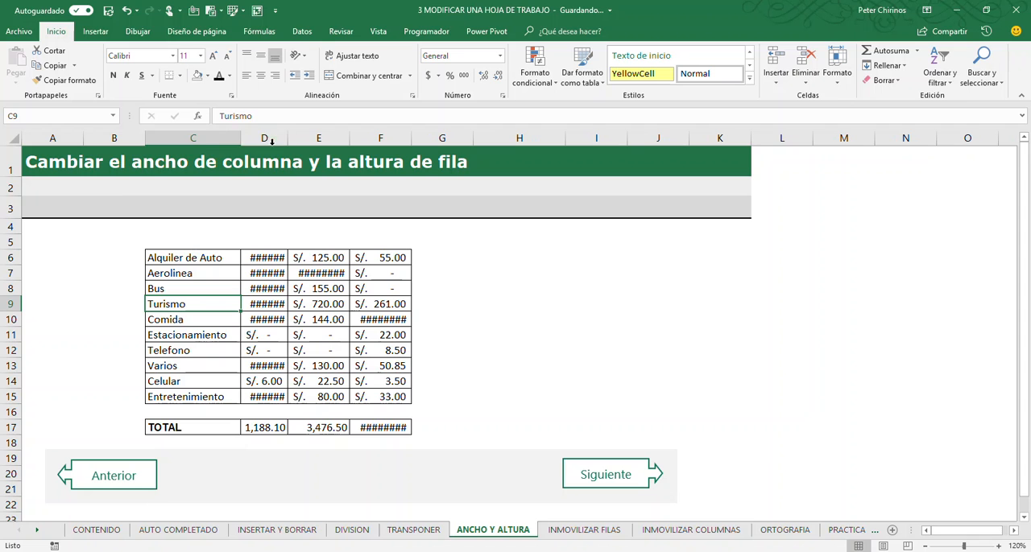
- Inspect the hidden amounts for Comida, Aerolinea and Alquiler de Auto in column D and AutoFit the column to its contents
{"action": "left_click", "coordinate": [266, 319]}
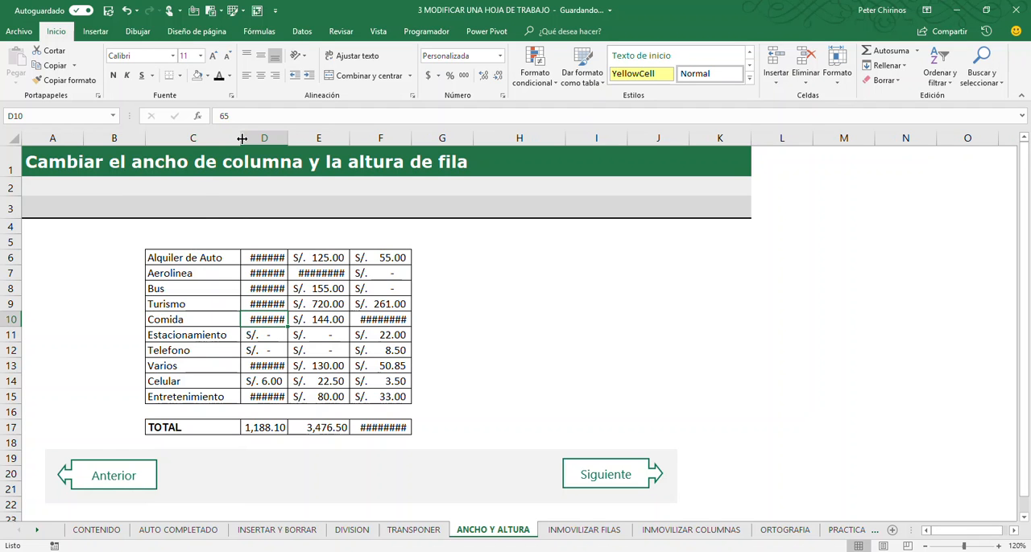
{"action": "left_click", "coordinate": [268, 274]}
{"action": "left_click", "coordinate": [268, 259]}
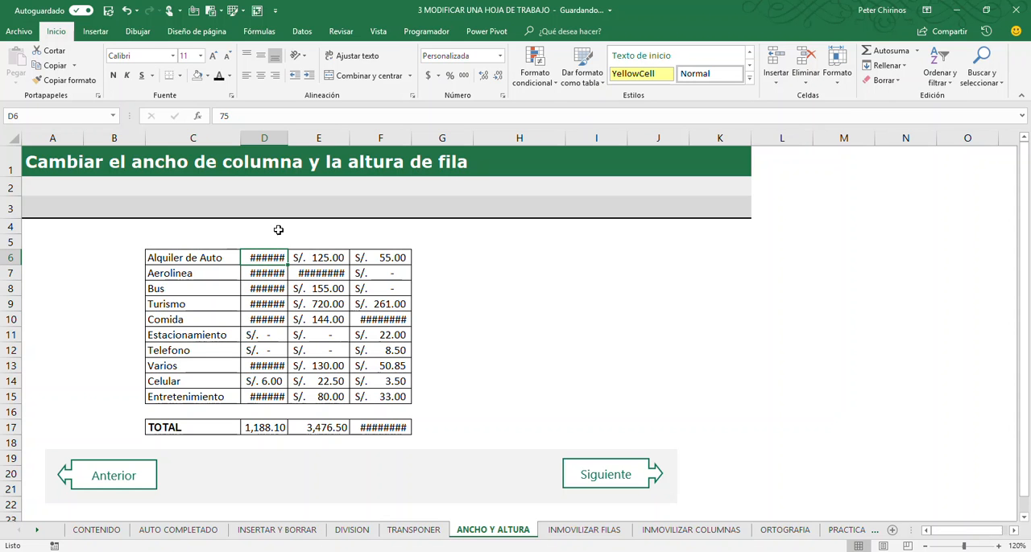
{"action": "double_click", "coordinate": [287, 139]}
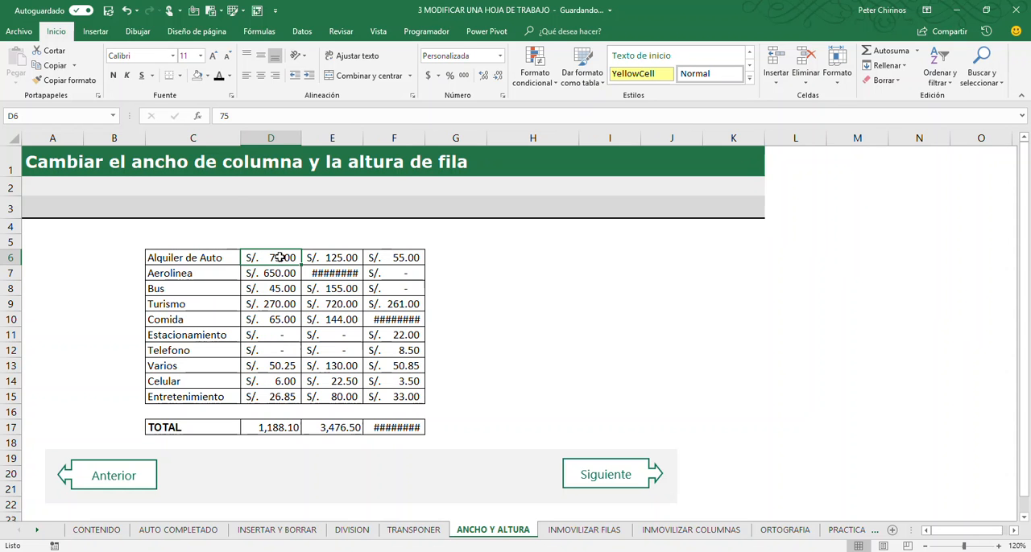
- Shrink column D until its amounts no longer fit and AutoFit it again
{"action": "left_click_drag", "start_coordinate": [301, 139], "coordinate": [267, 138]}
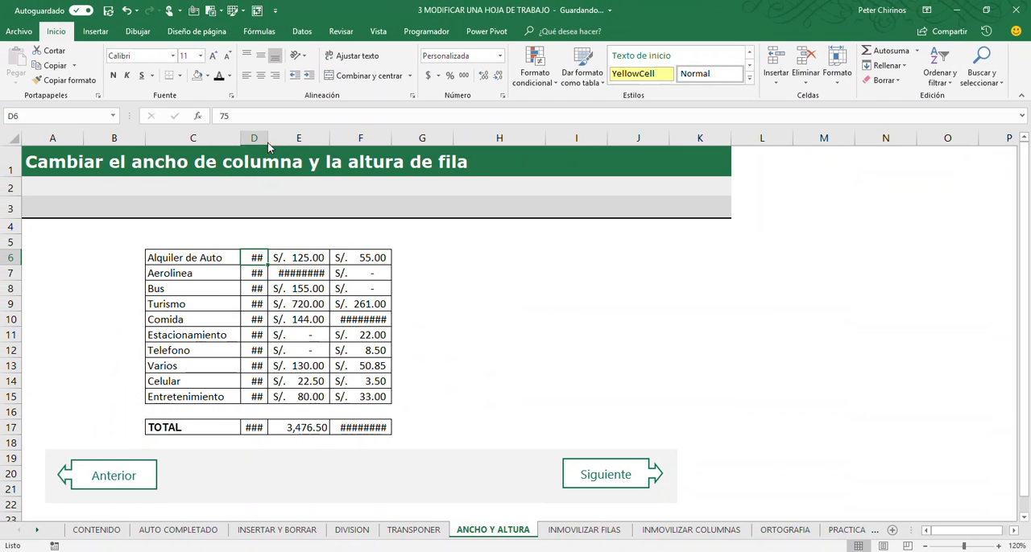
{"action": "double_click", "coordinate": [267, 133]}
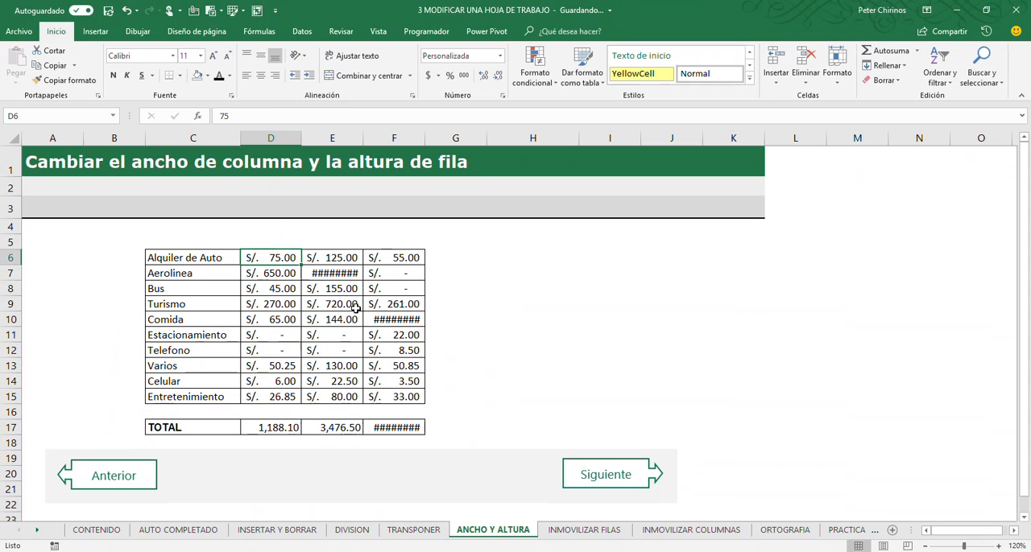
{"action": "left_click_drag", "start_coordinate": [239, 144], "coordinate": [239, 143]}
{"action": "left_click_drag", "start_coordinate": [300, 142], "coordinate": [301, 141]}
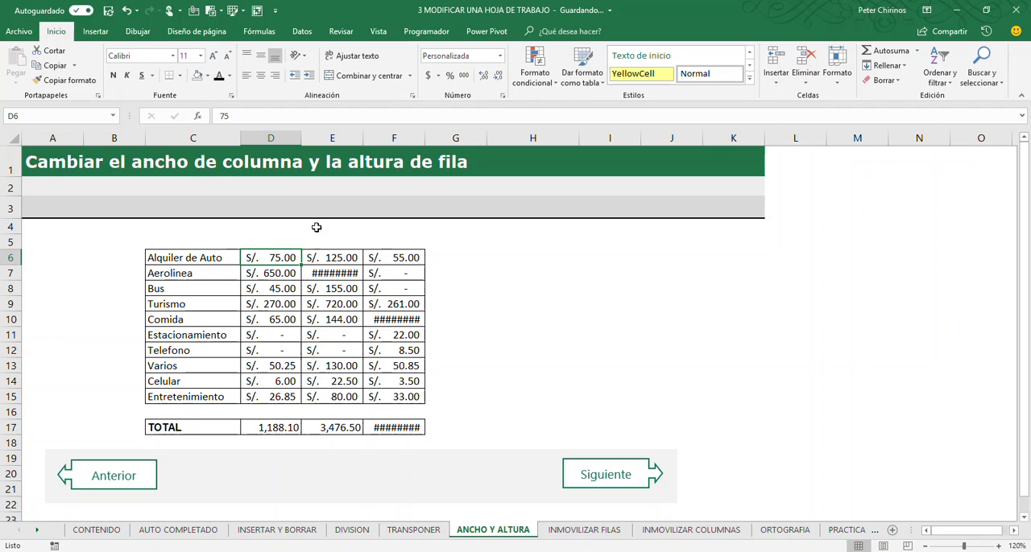
- Check the current width of column E, inspect its Aerolinea amount and select the whole column
{"action": "left_click", "coordinate": [333, 139]}
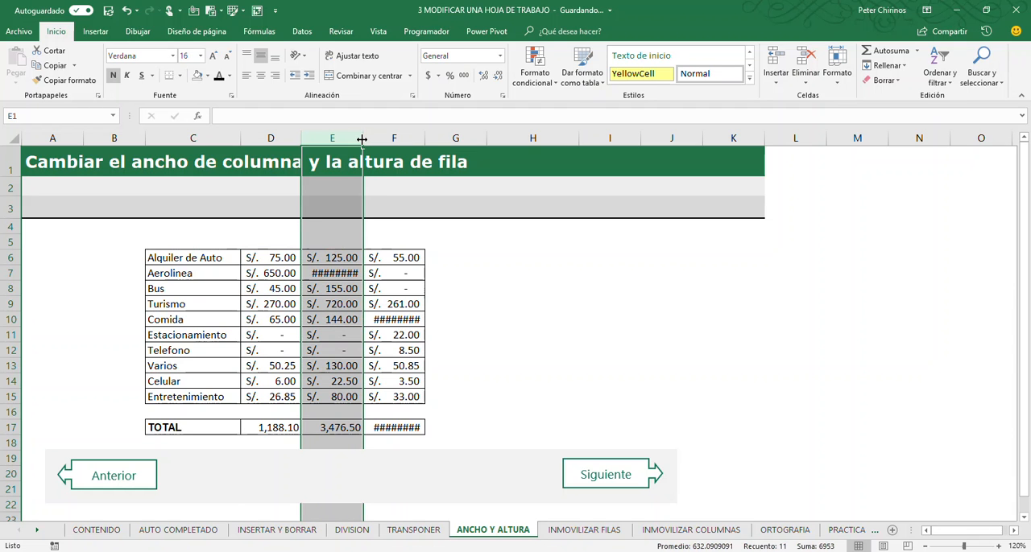
{"action": "left_click_drag", "start_coordinate": [362, 139], "coordinate": [362, 139]}
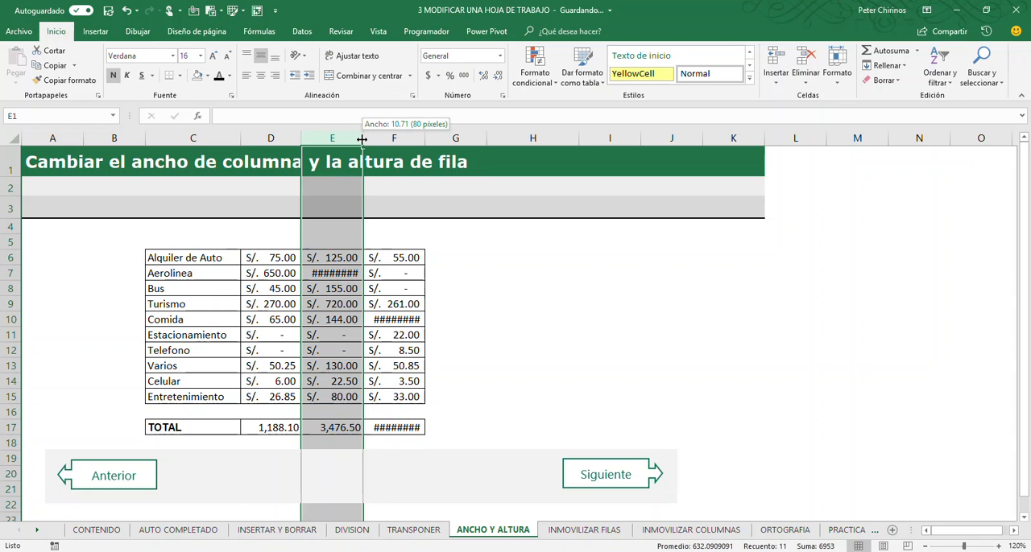
{"action": "left_click_drag", "start_coordinate": [363, 139], "coordinate": [362, 139]}
{"action": "left_click", "coordinate": [348, 273]}
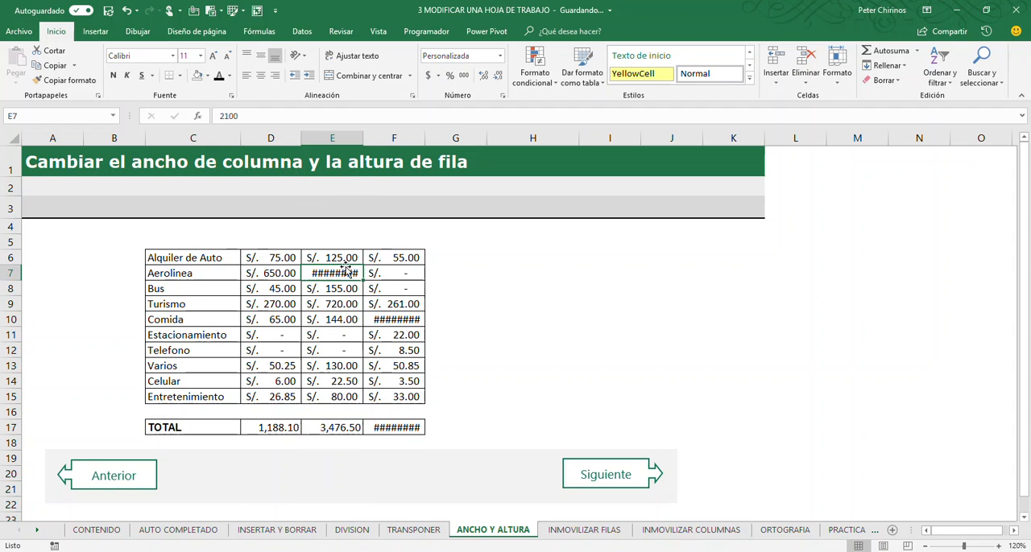
{"action": "left_click", "coordinate": [338, 138]}
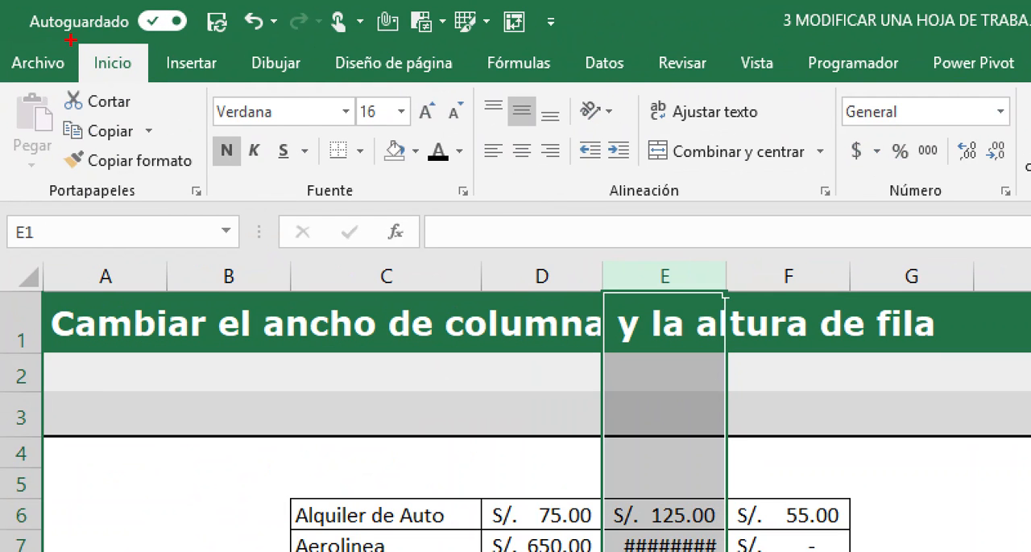
{"action": "left_click_drag", "start_coordinate": [71, 38], "coordinate": [153, 88]}
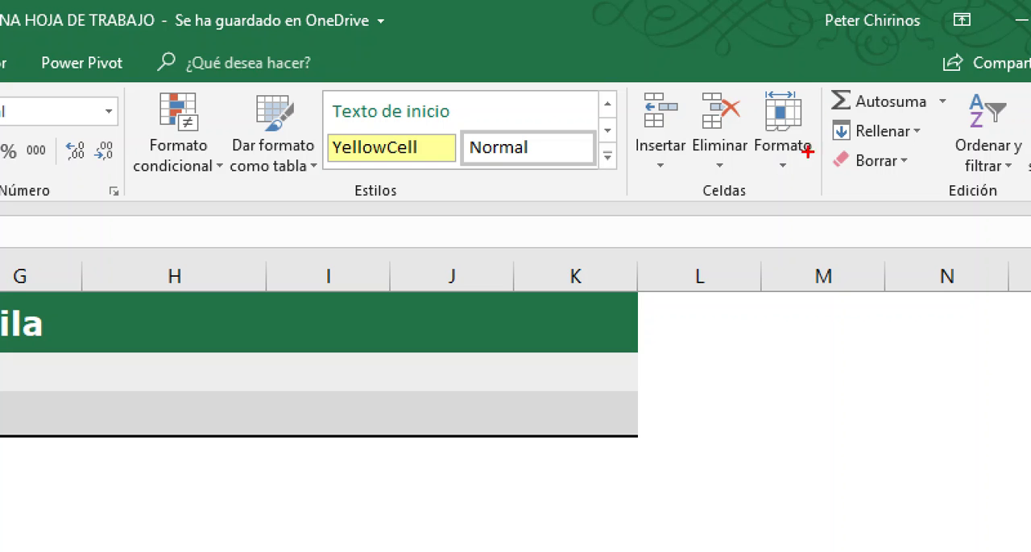
{"action": "mouse_move", "coordinate": [695, 179]}
{"action": "left_mouse_down"}
{"action": "mouse_move", "coordinate": [724, 216]}
{"action": "mouse_move", "coordinate": [752, 213]}
{"action": "left_mouse_up"}
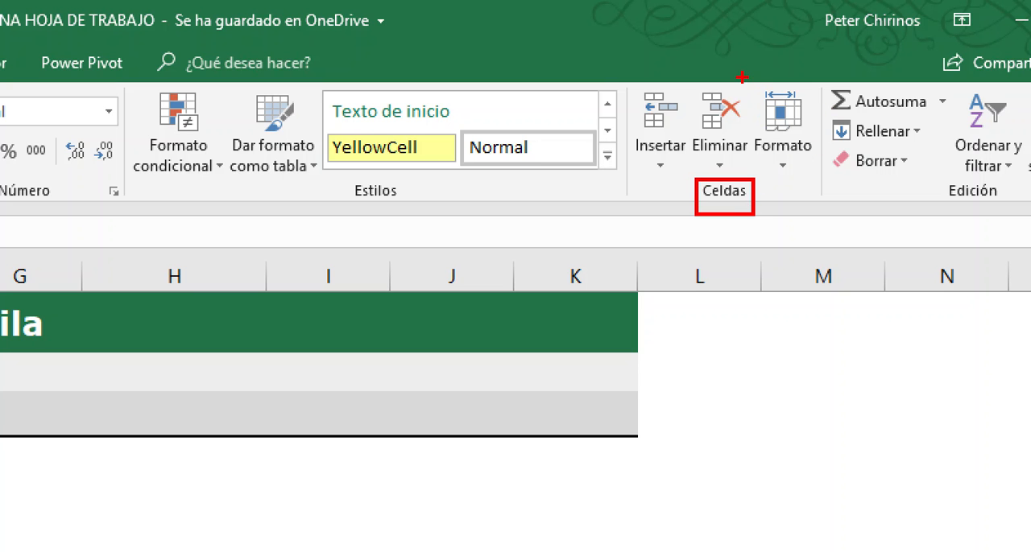
{"action": "mouse_move", "coordinate": [742, 75]}
{"action": "left_mouse_down"}
{"action": "mouse_move", "coordinate": [833, 173]}
{"action": "mouse_move", "coordinate": [831, 214]}
{"action": "mouse_move", "coordinate": [867, 336]}
{"action": "left_mouse_up"}
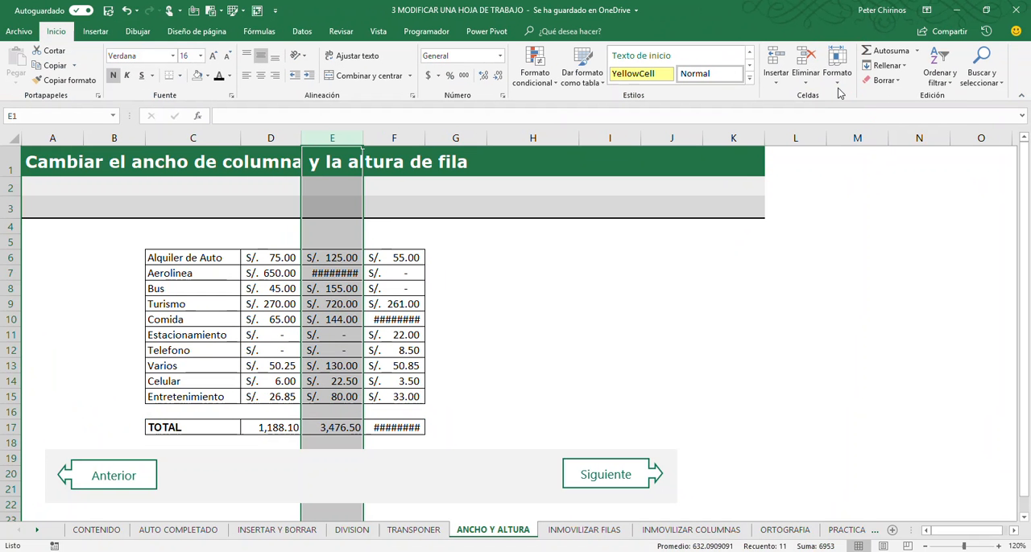
{"action": "left_click", "coordinate": [785, 166]}
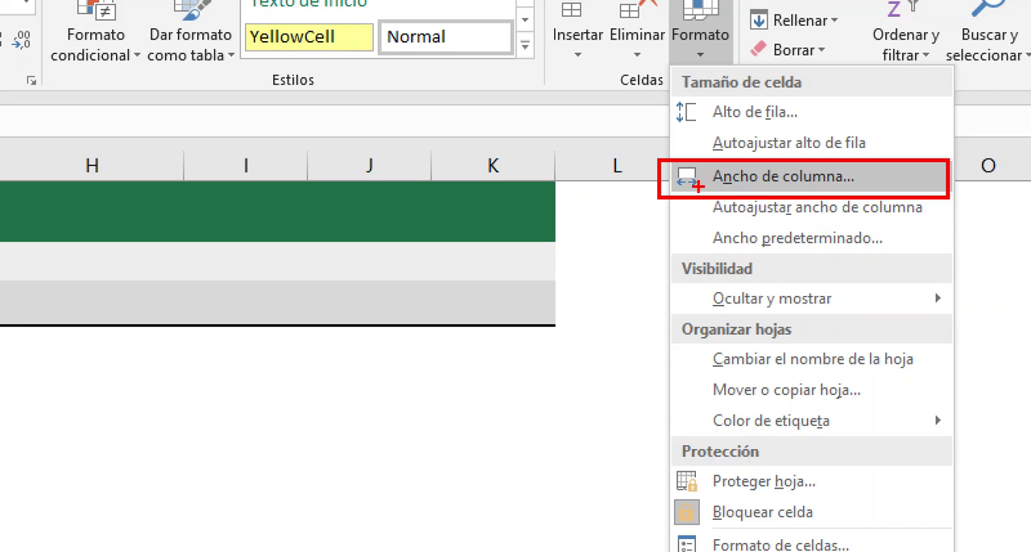
{"action": "key", "text": "Escape"}
- Set the width of column E to exactly 20 and check the applied width
{"action": "left_click", "coordinate": [839, 89]}
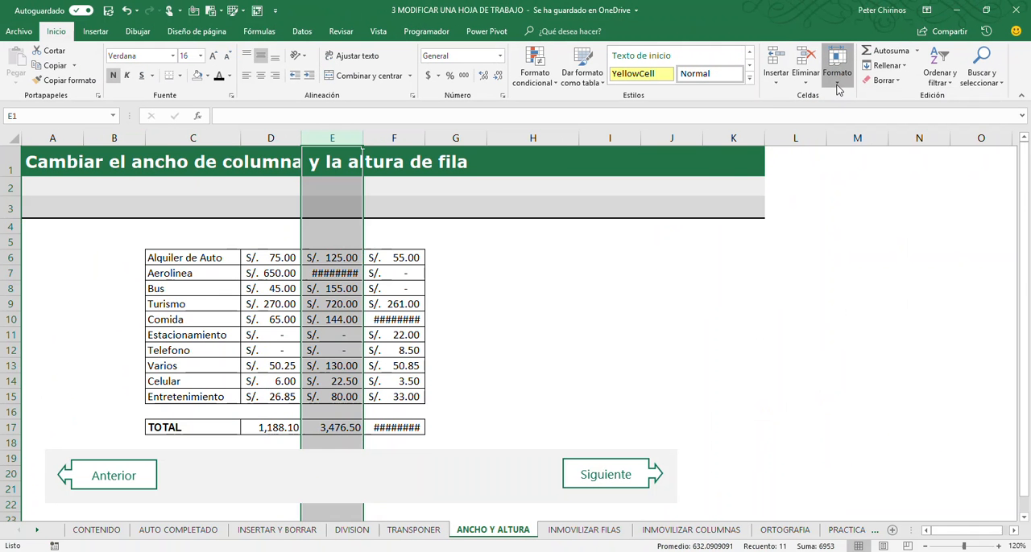
{"action": "left_click", "coordinate": [860, 140]}
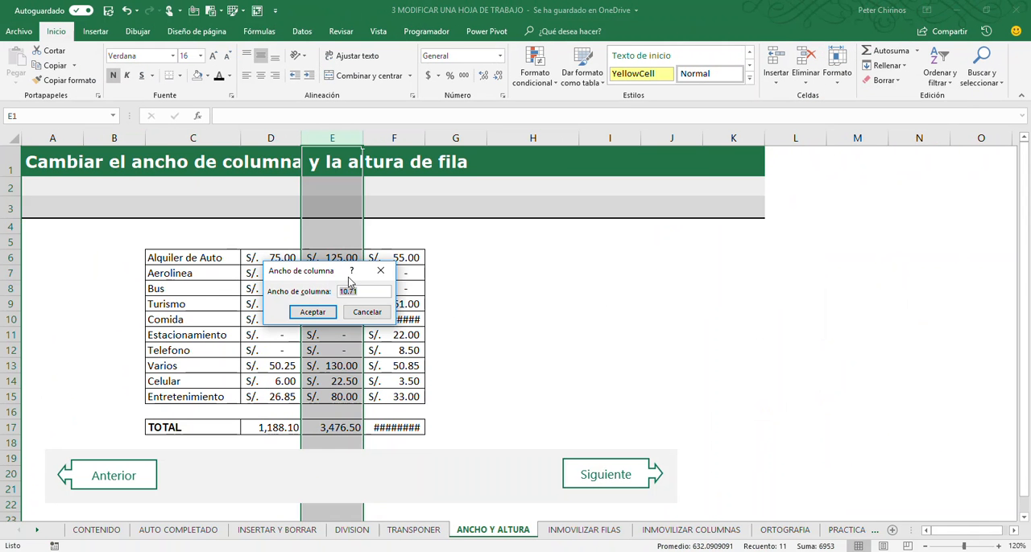
{"action": "left_click_drag", "start_coordinate": [305, 271], "coordinate": [409, 171]}
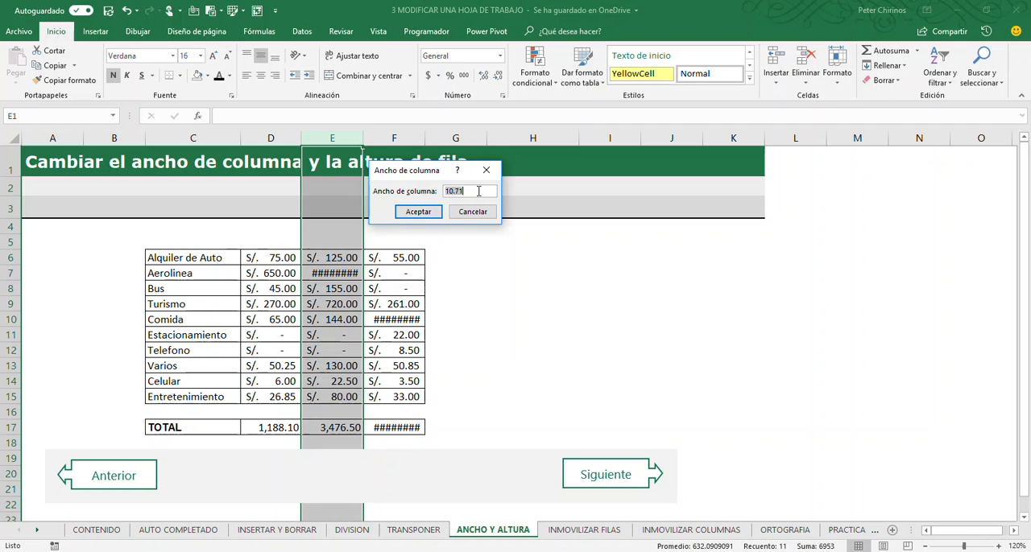
{"action": "type", "text": "20"}
{"action": "left_click_drag", "start_coordinate": [423, 171], "coordinate": [481, 257]}
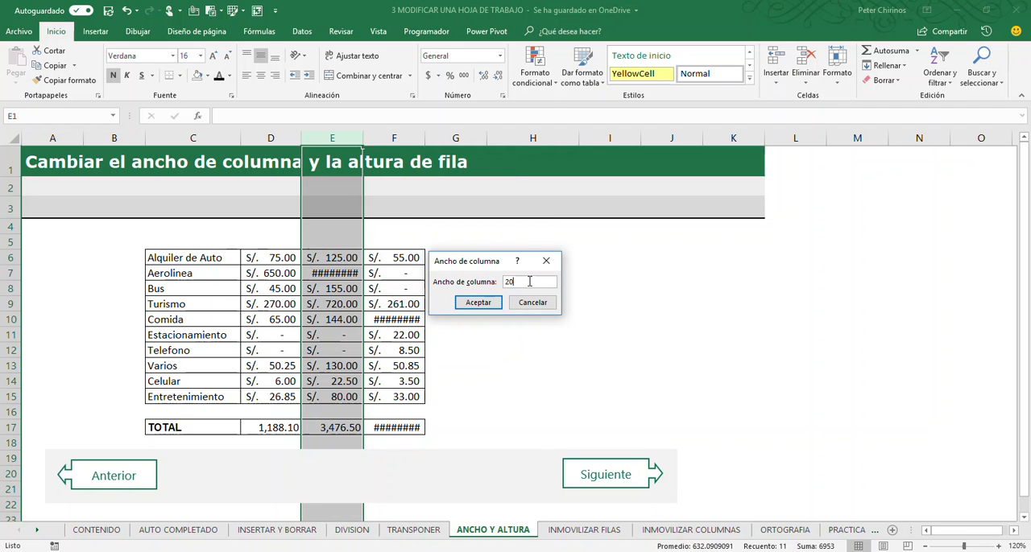
{"action": "left_click", "coordinate": [478, 303]}
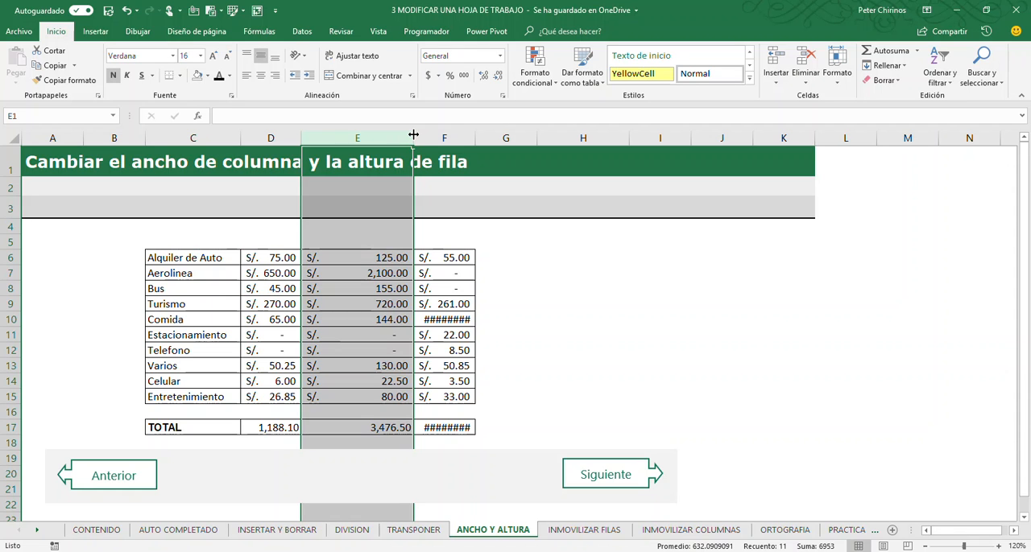
{"action": "left_click_drag", "start_coordinate": [413, 135], "coordinate": [413, 135]}
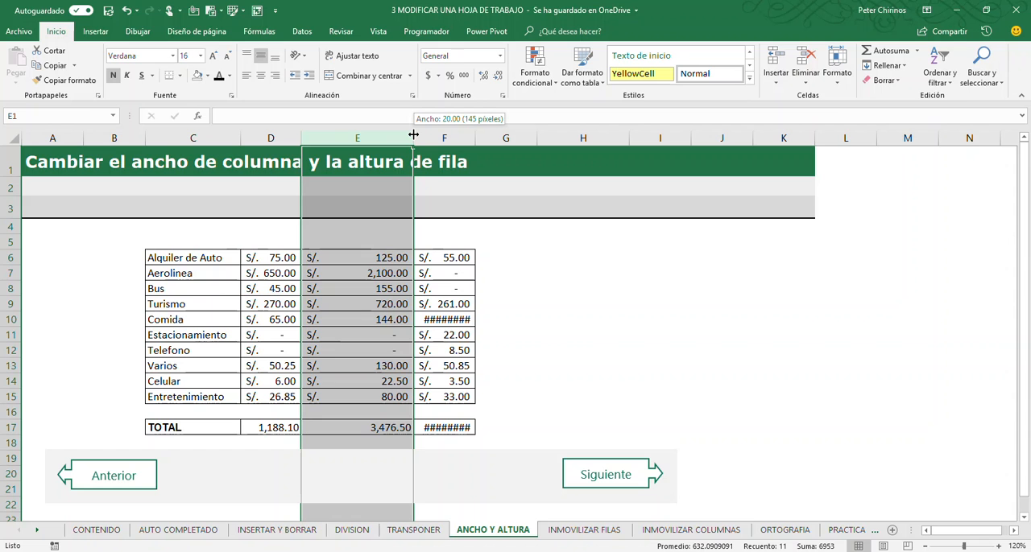
{"action": "left_click_drag", "start_coordinate": [413, 134], "coordinate": [413, 135]}
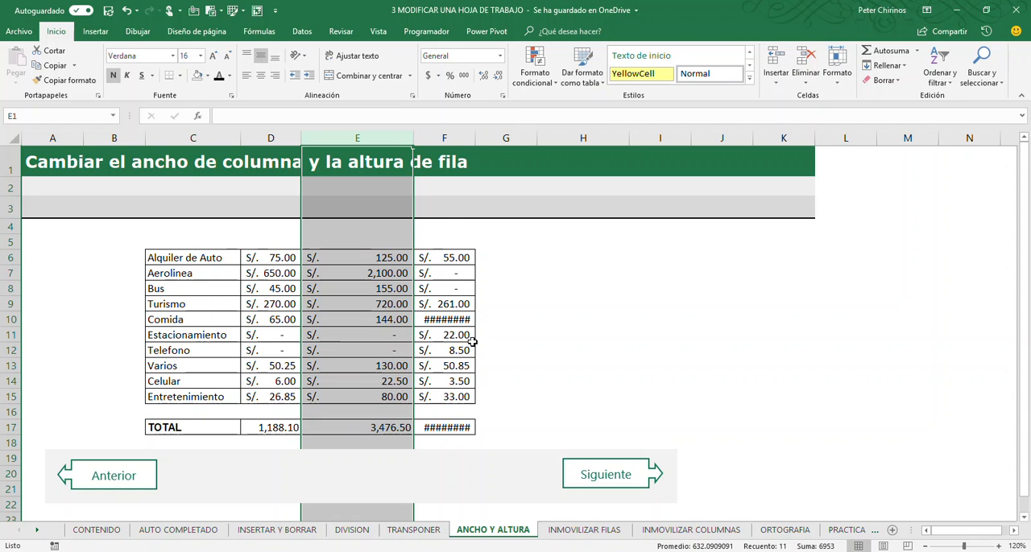
- Widen column F well beyond its amounts and AutoFit it to its contents
{"action": "left_click", "coordinate": [446, 139]}
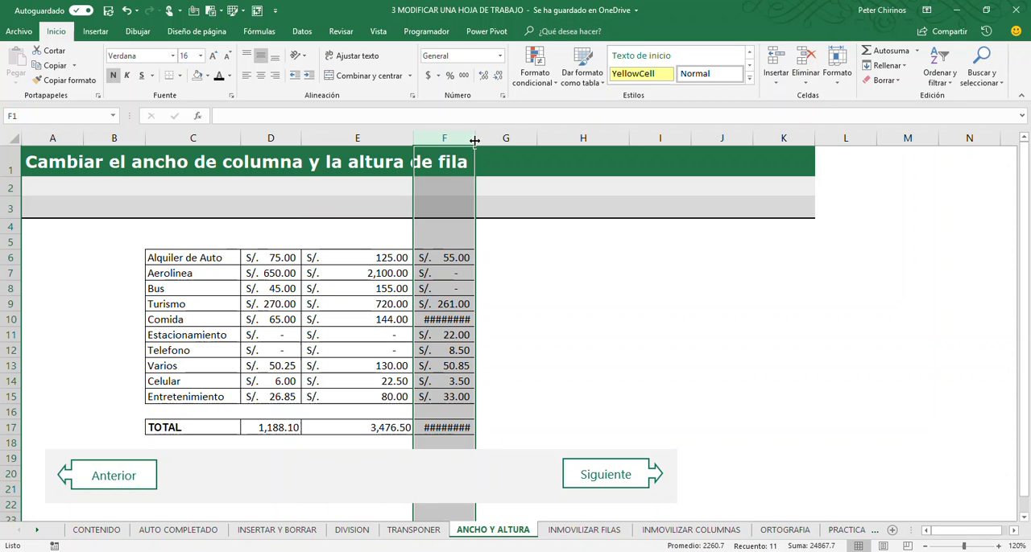
{"action": "left_click_drag", "start_coordinate": [475, 141], "coordinate": [644, 158]}
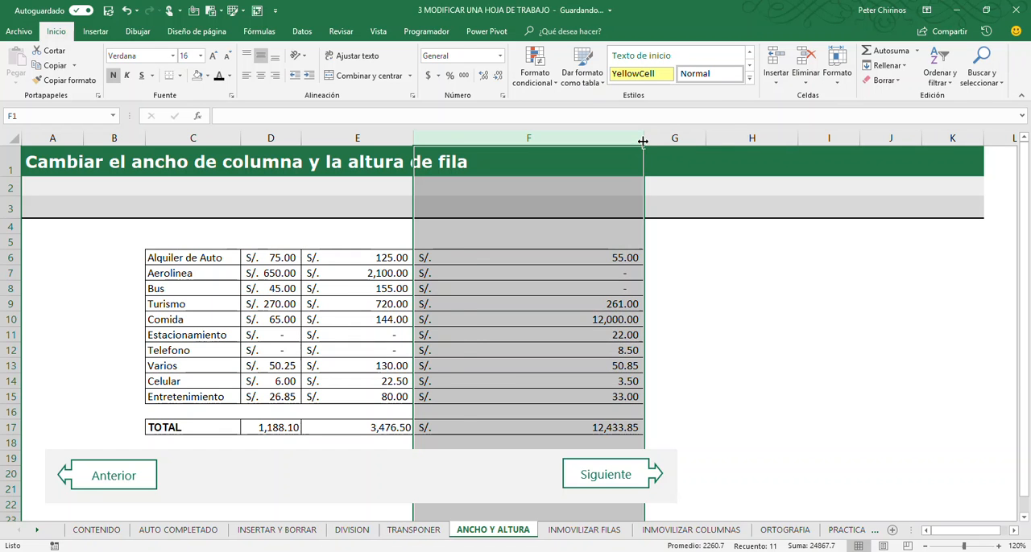
{"action": "double_click", "coordinate": [643, 140]}
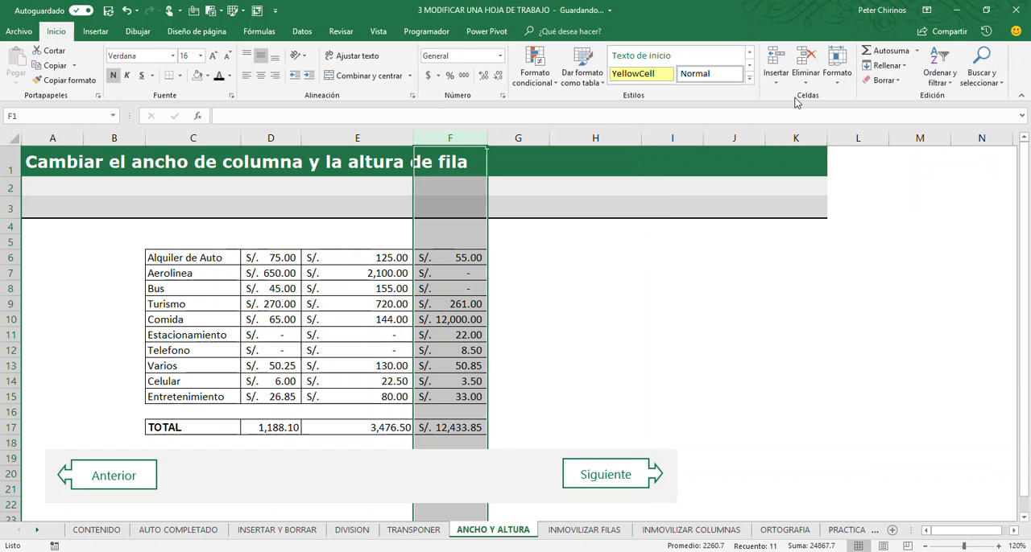
{"action": "left_click", "coordinate": [837, 85]}
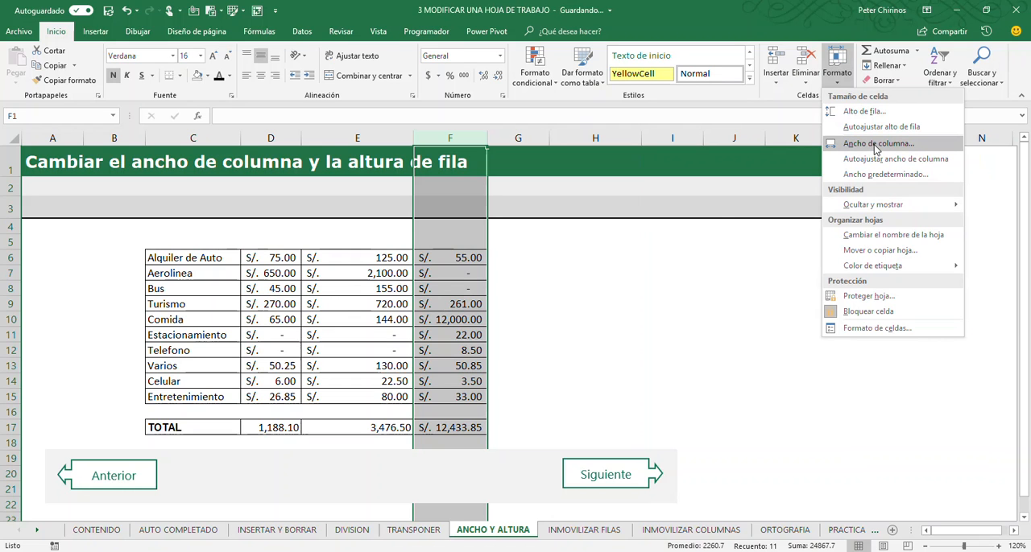
{"action": "left_click", "coordinate": [462, 279]}
{"action": "left_click", "coordinate": [282, 275]}
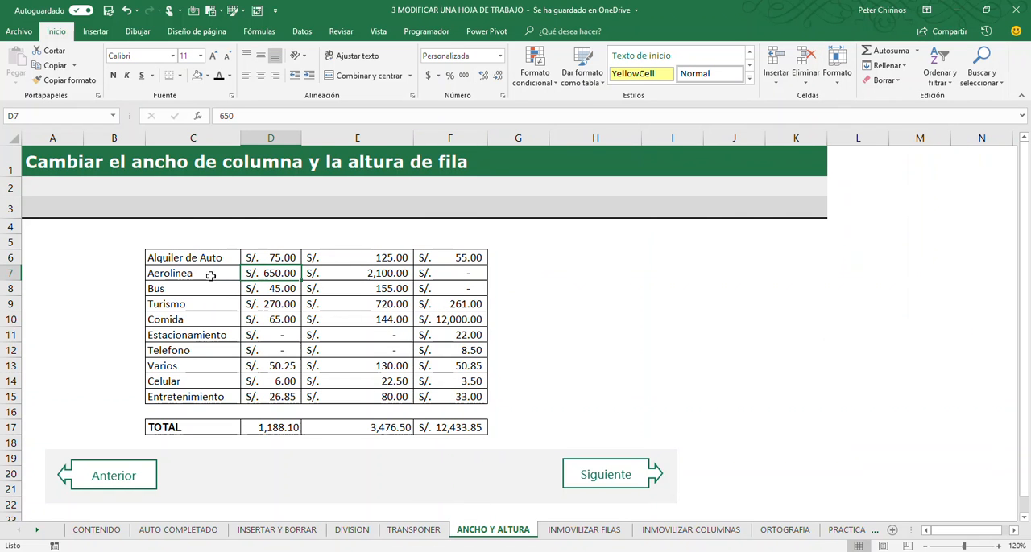
{"action": "left_click_drag", "start_coordinate": [216, 139], "coordinate": [451, 146]}
{"action": "left_click", "coordinate": [216, 335]}
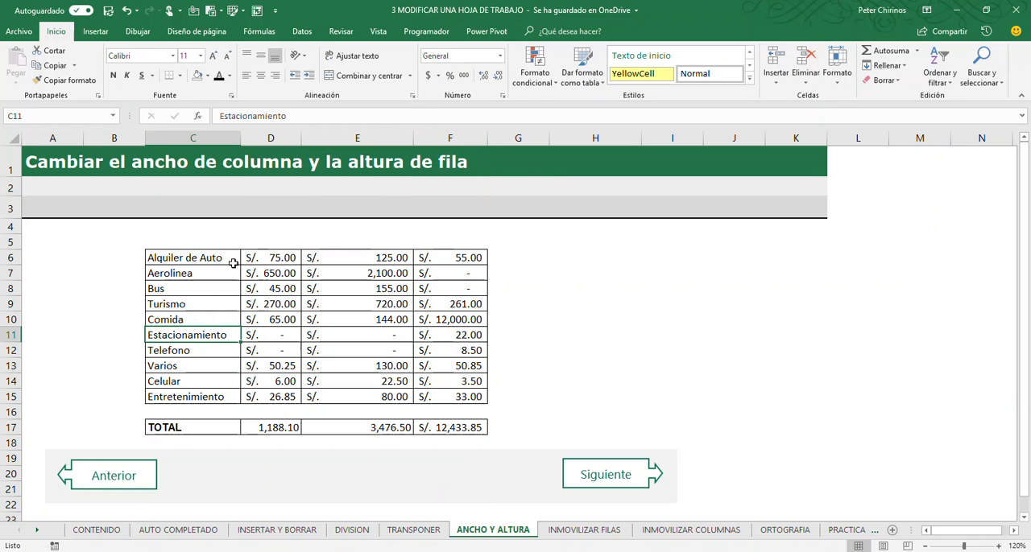
- Select columns C through F together and AutoFit all of them to their contents at once
{"action": "left_click", "coordinate": [194, 139]}
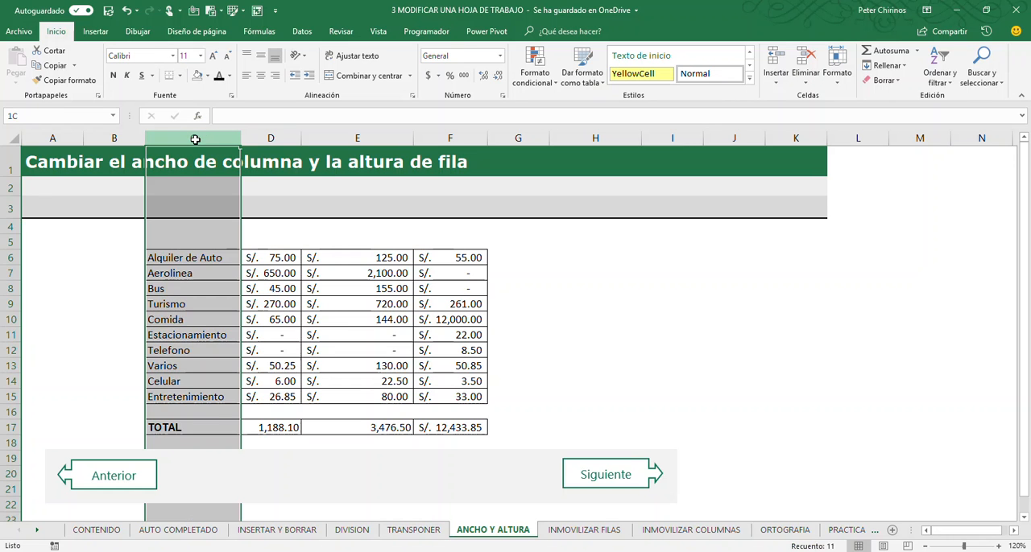
{"action": "left_click", "coordinate": [195, 139]}
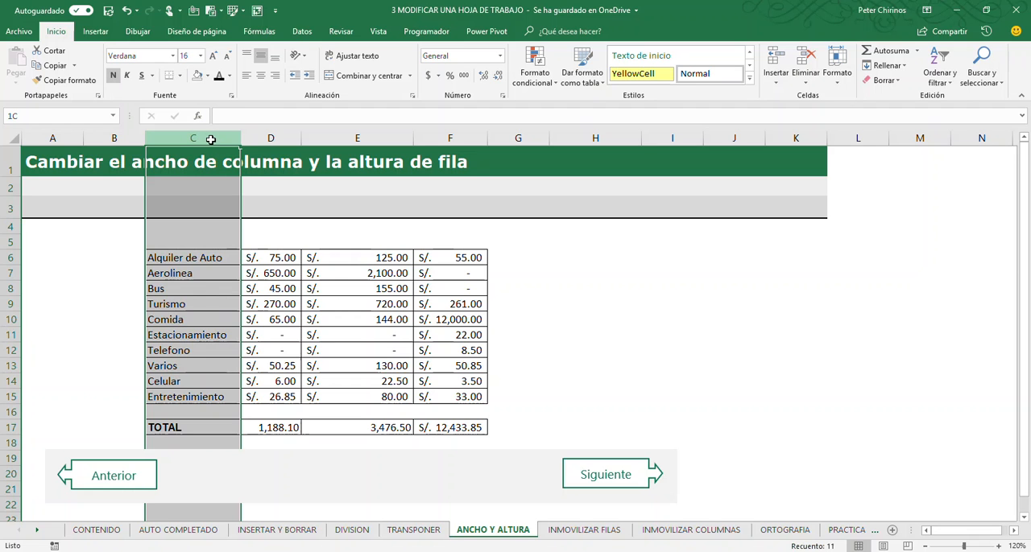
{"action": "left_click_drag", "start_coordinate": [210, 140], "coordinate": [436, 146]}
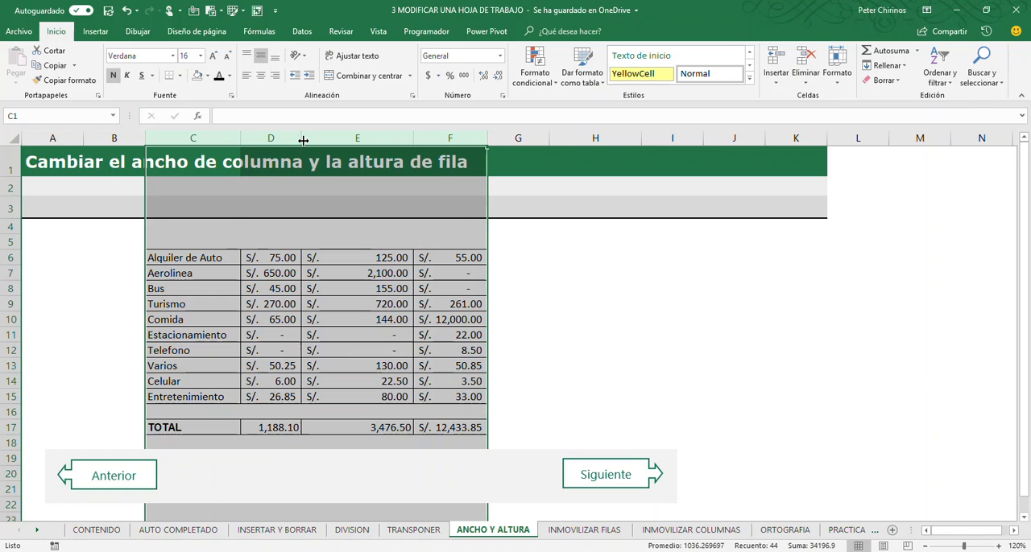
{"action": "double_click", "coordinate": [415, 138]}
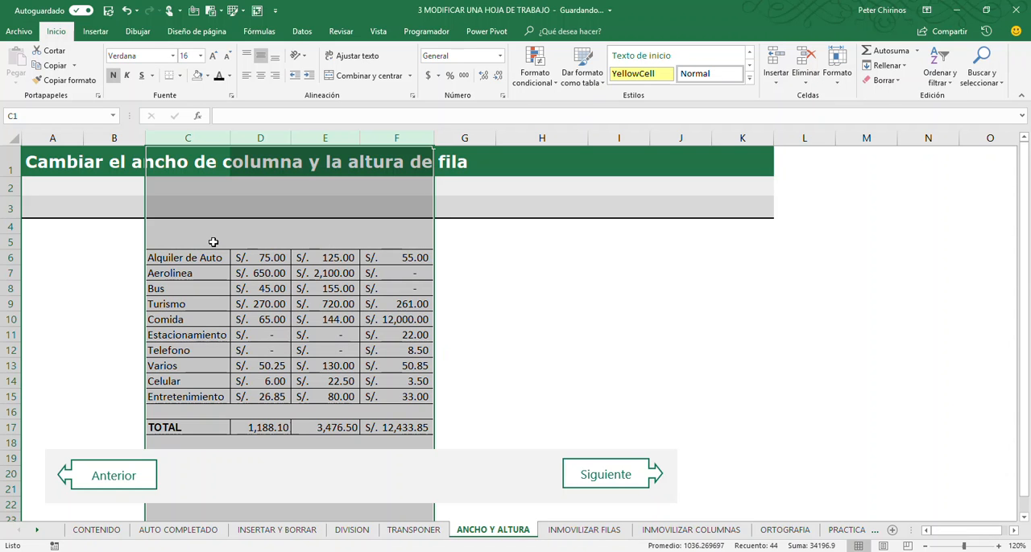
- Widen columns C through F together to one equal larger width, and set their exact column width to 15
{"action": "left_click_drag", "start_coordinate": [229, 138], "coordinate": [256, 138]}
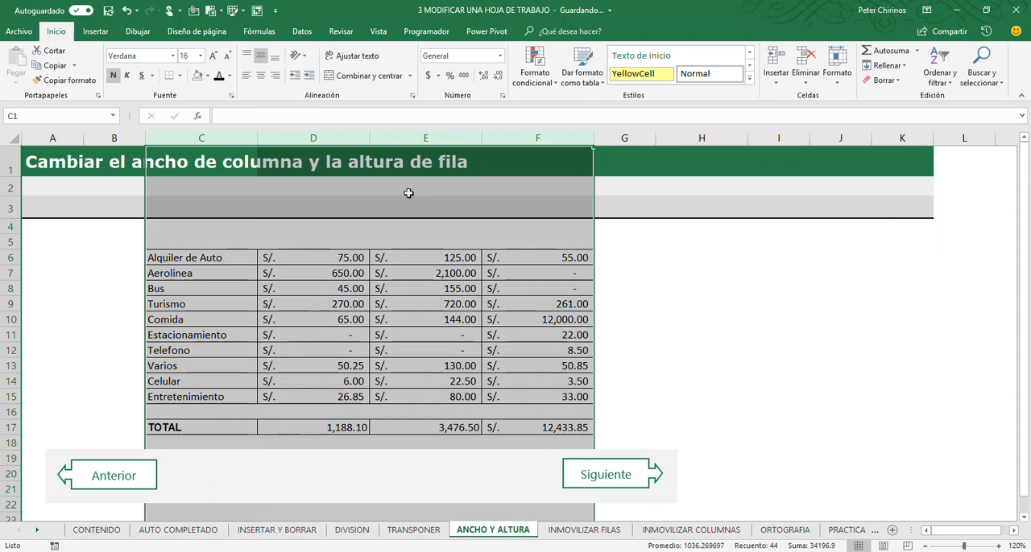
{"action": "left_click", "coordinate": [837, 79]}
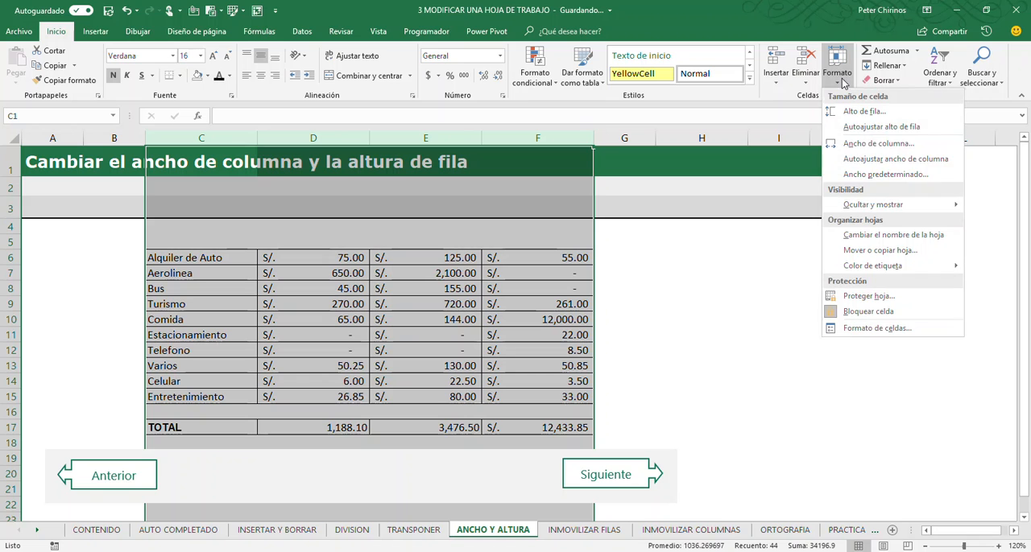
{"action": "left_click", "coordinate": [868, 148]}
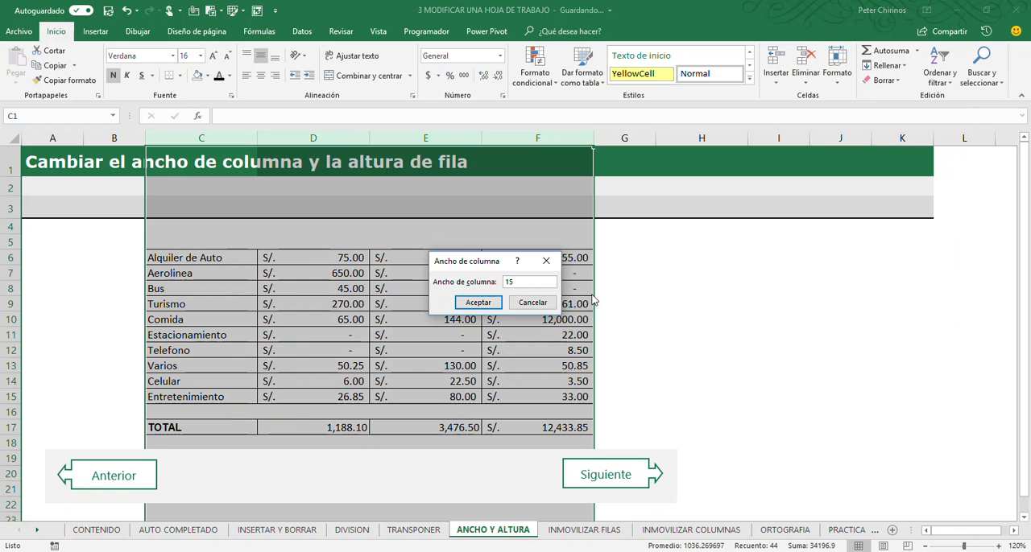
{"action": "left_click", "coordinate": [490, 302]}
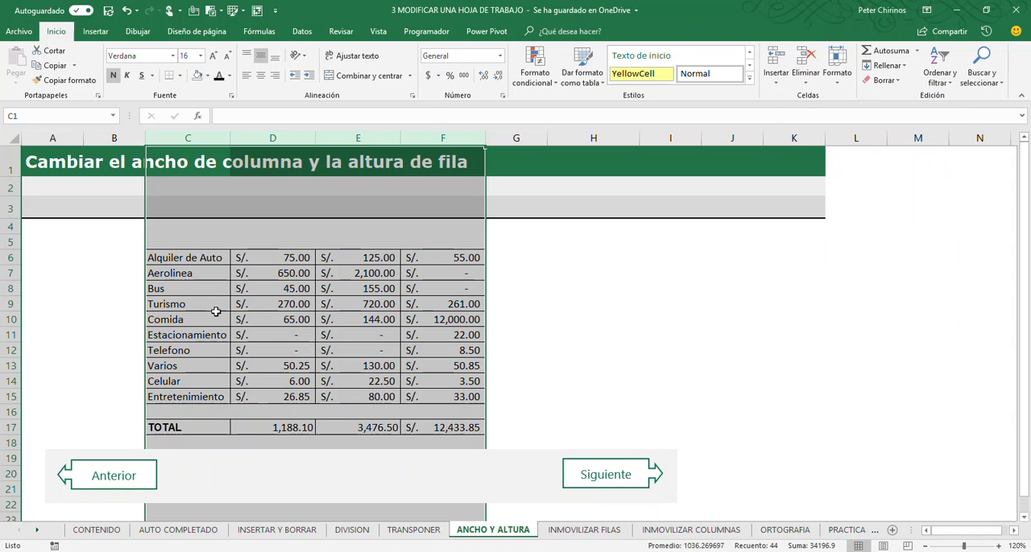
{"action": "left_click", "coordinate": [193, 362]}
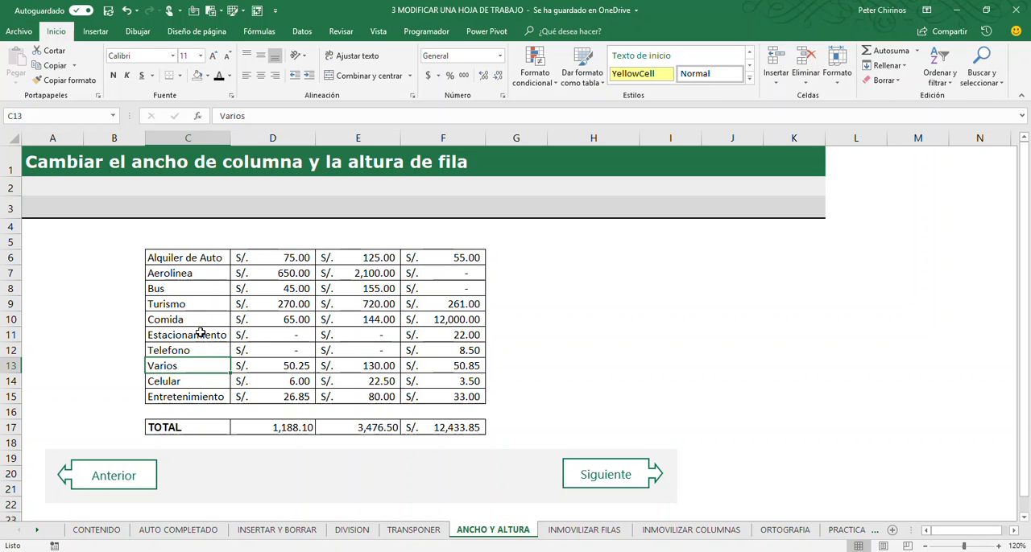
- Select the non-adjacent columns D and F, widen them together, and AutoFit both to their amounts
{"action": "left_click", "coordinate": [283, 139]}
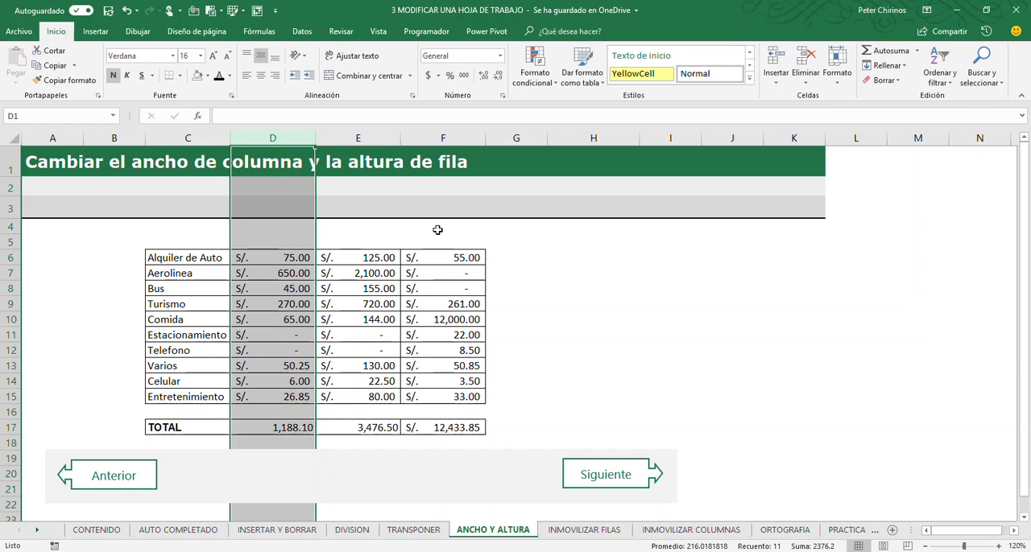
{"action": "left_click", "coordinate": [454, 138], "text": "ctrl"}
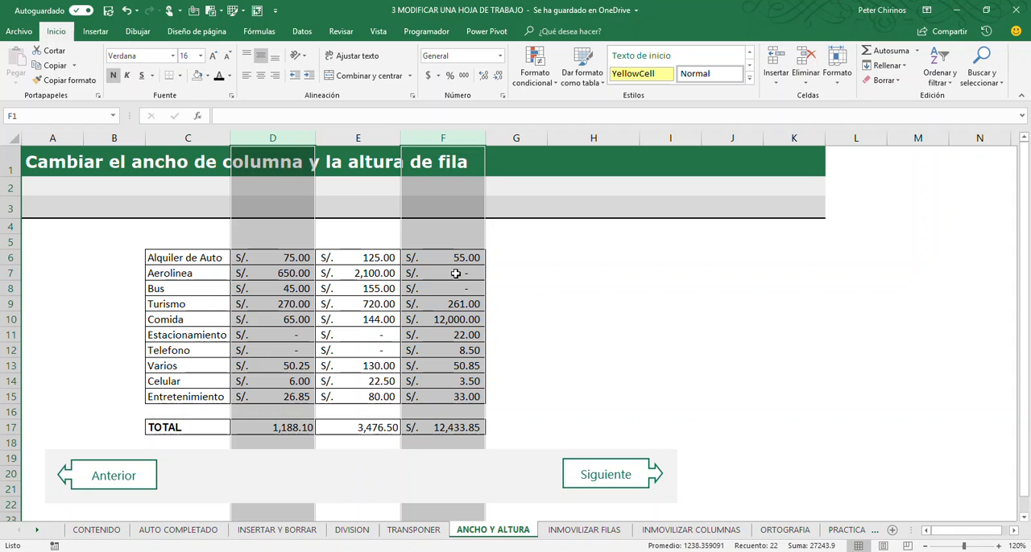
{"action": "left_click_drag", "start_coordinate": [315, 144], "coordinate": [343, 145]}
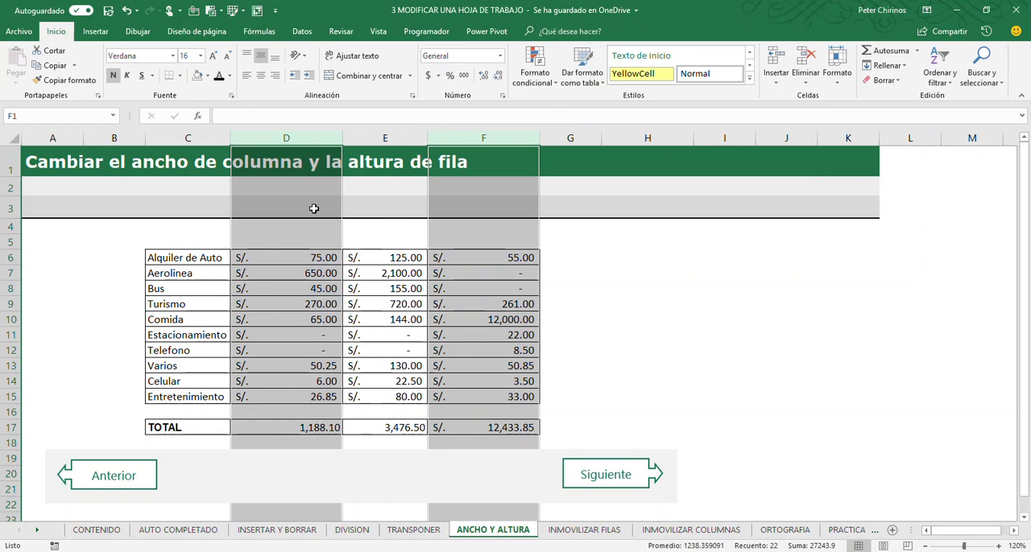
{"action": "double_click", "coordinate": [541, 139]}
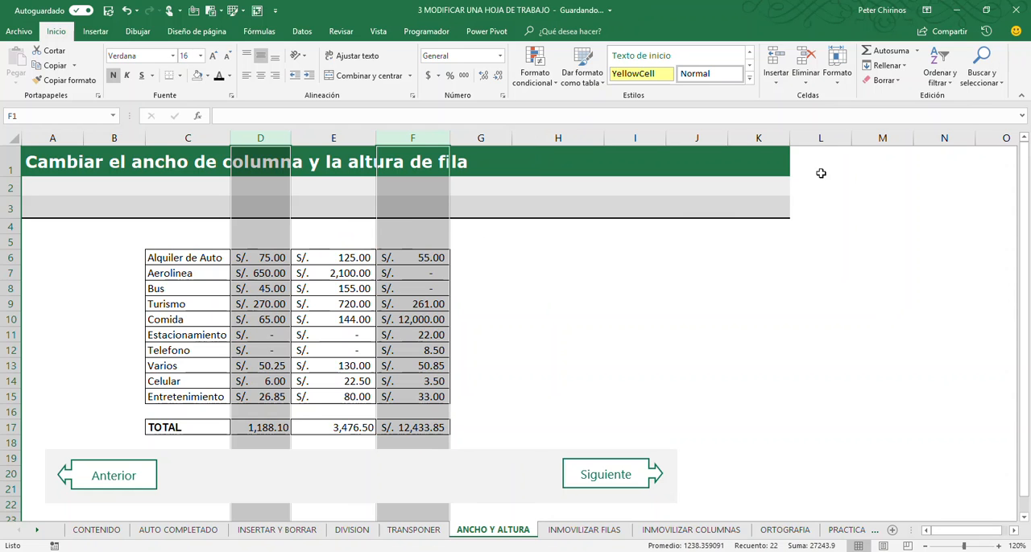
- Set the width of columns D and F to exactly 25 and clear the column selection
{"action": "left_click", "coordinate": [837, 80]}
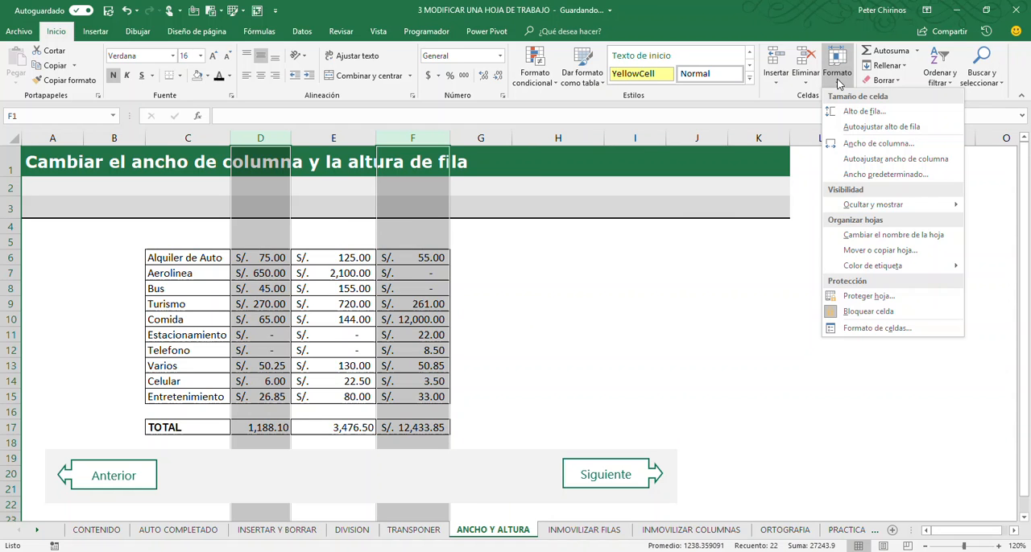
{"action": "left_click", "coordinate": [863, 145]}
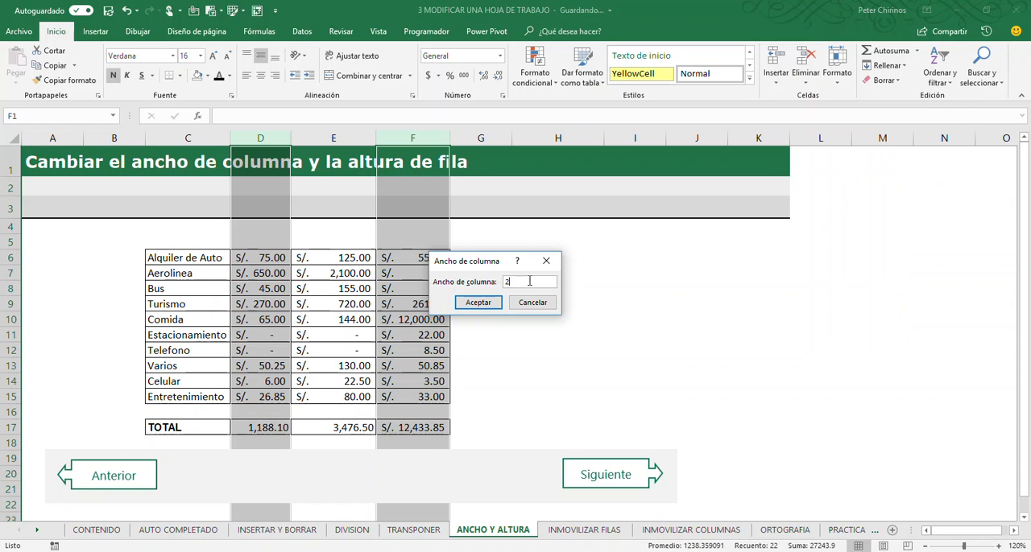
{"action": "type", "text": "25"}
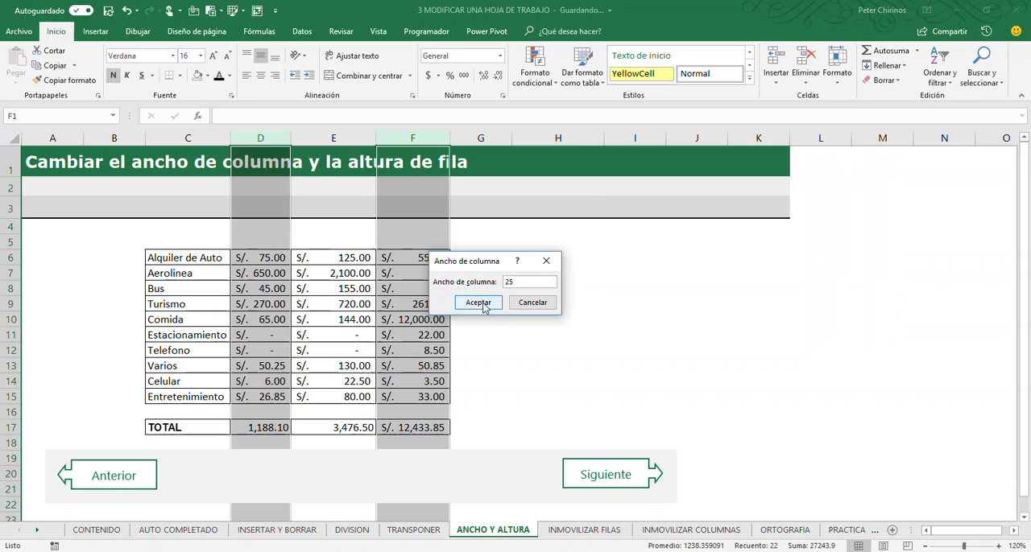
{"action": "left_click", "coordinate": [483, 304]}
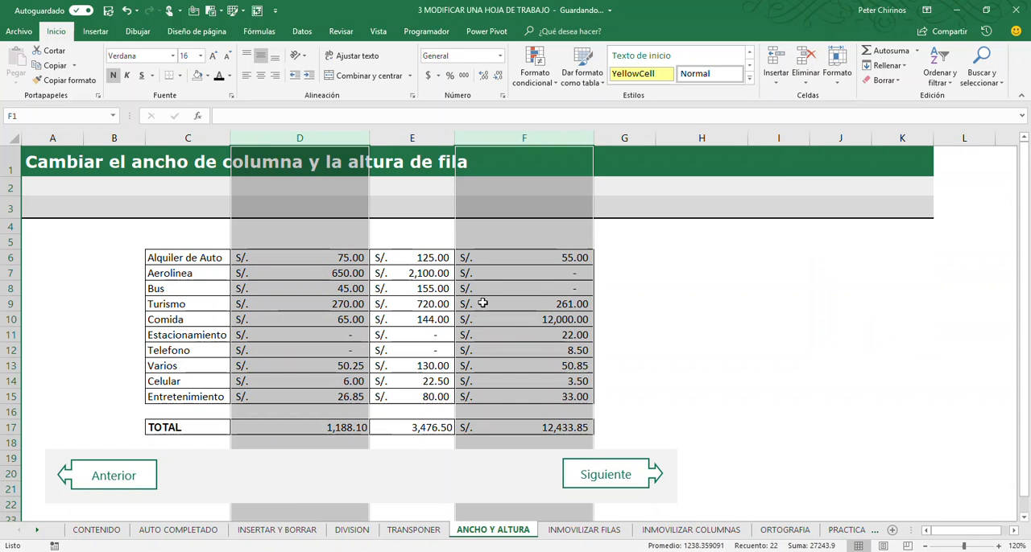
{"action": "left_click", "coordinate": [663, 292]}
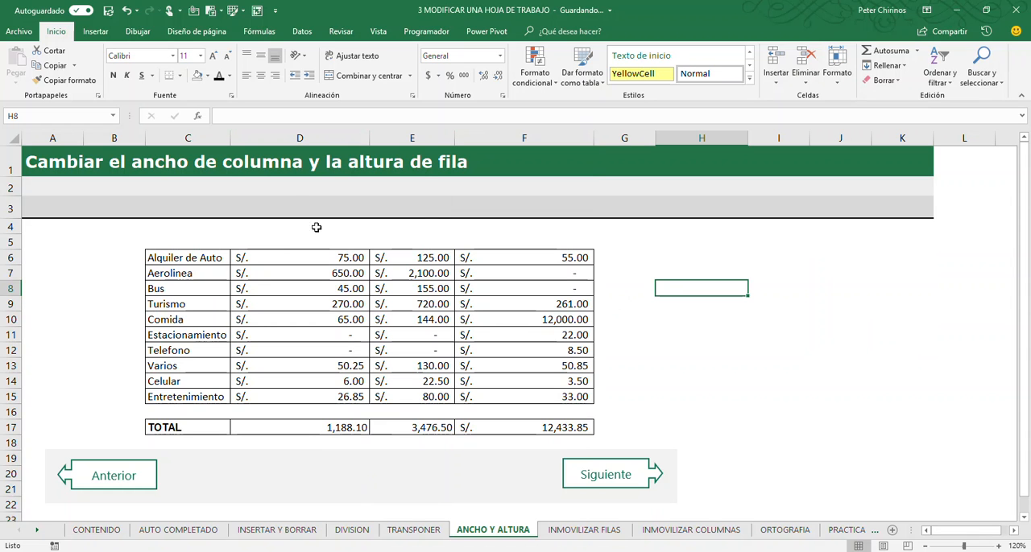
{"action": "left_click_drag", "start_coordinate": [298, 141], "coordinate": [362, 158]}
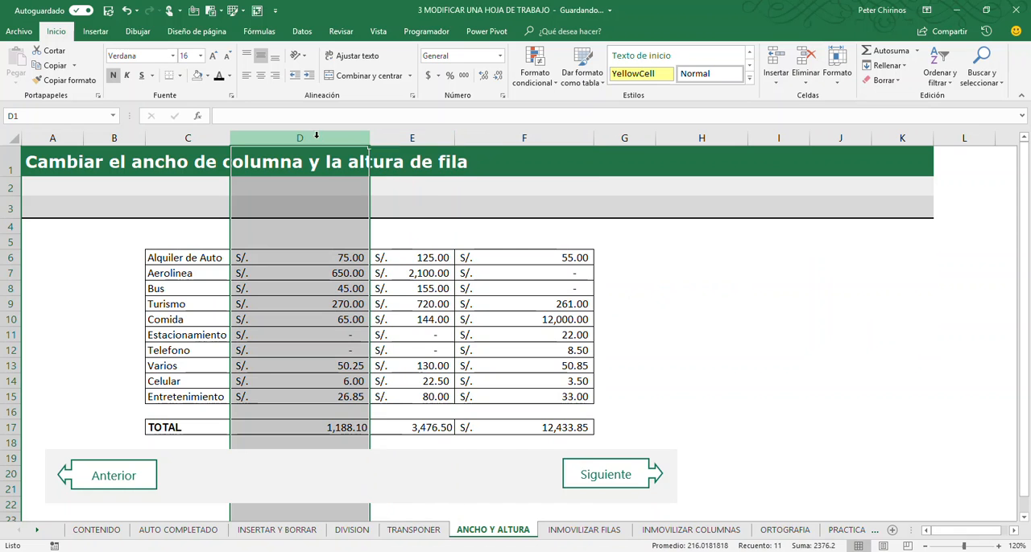
{"action": "left_click", "coordinate": [548, 136], "text": "ctrl"}
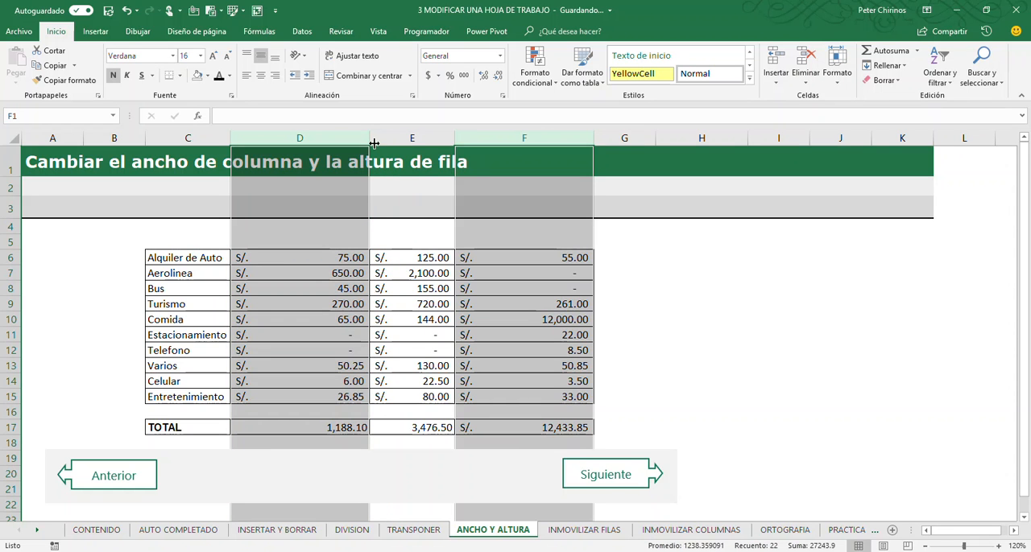
{"action": "left_click", "coordinate": [836, 71]}
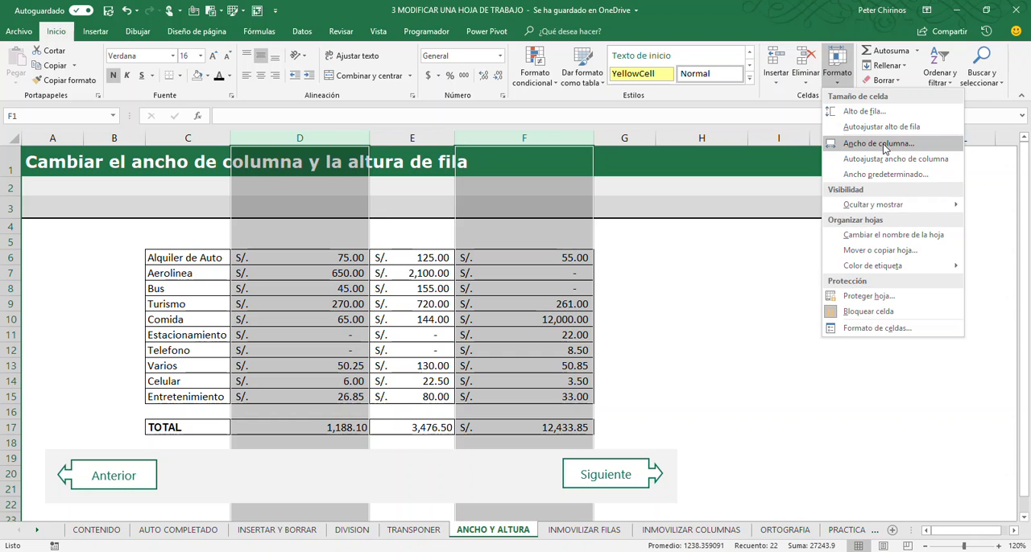
{"action": "left_click", "coordinate": [407, 319]}
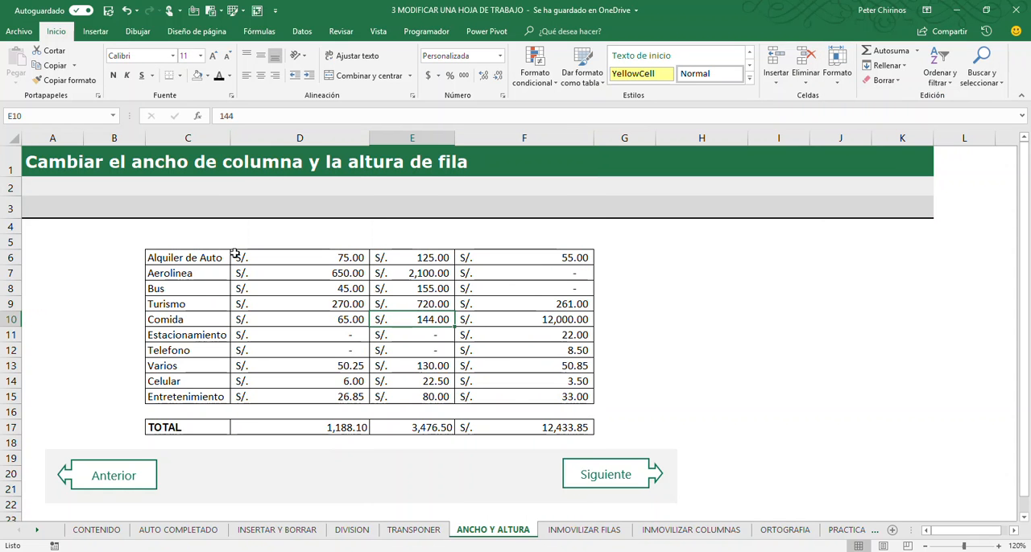
- Check the height of the Alquiler de Auto row, make row 6 about twice as tall, and return it to its former height
{"action": "left_click", "coordinate": [205, 260]}
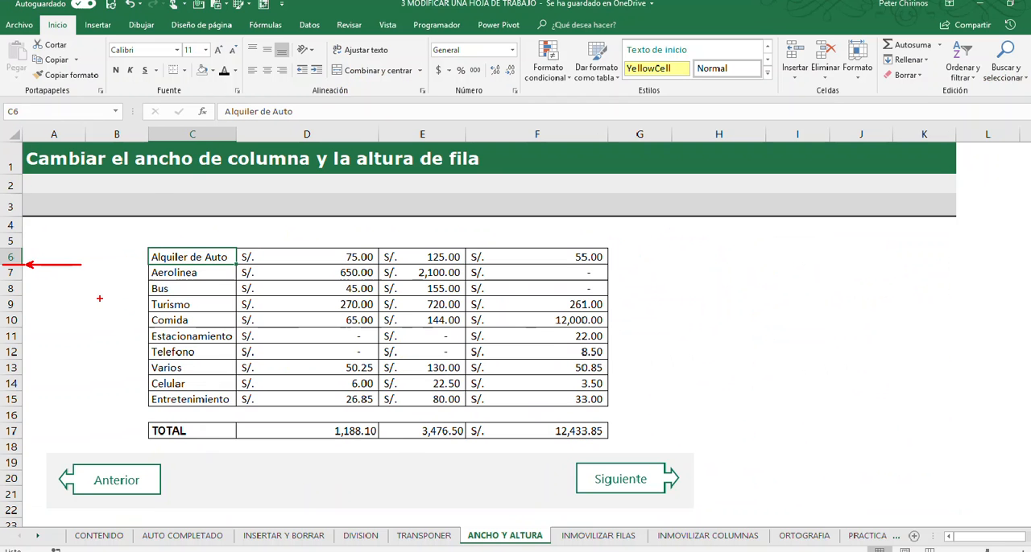
{"action": "left_click_drag", "start_coordinate": [15, 265], "coordinate": [16, 266]}
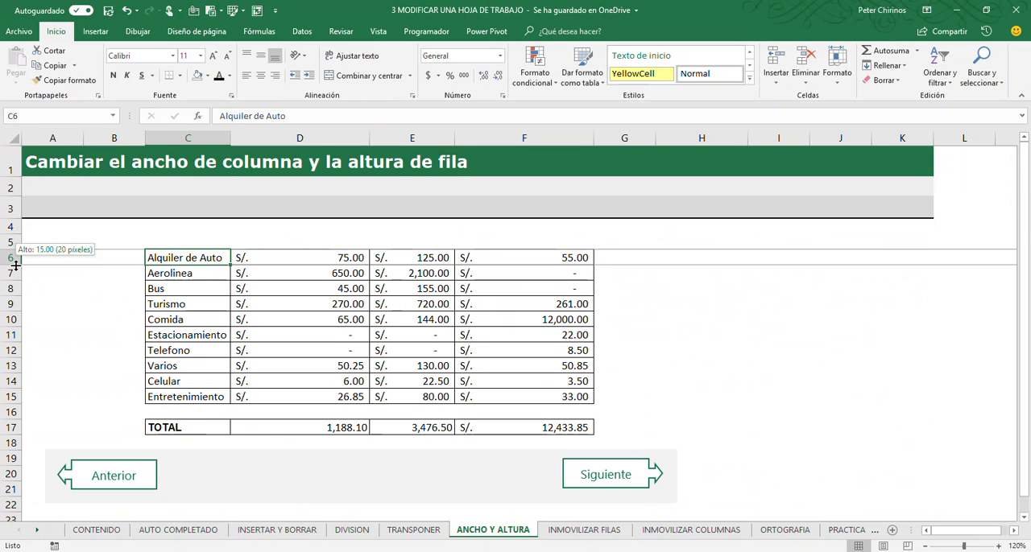
{"action": "left_click_drag", "start_coordinate": [16, 265], "coordinate": [19, 280]}
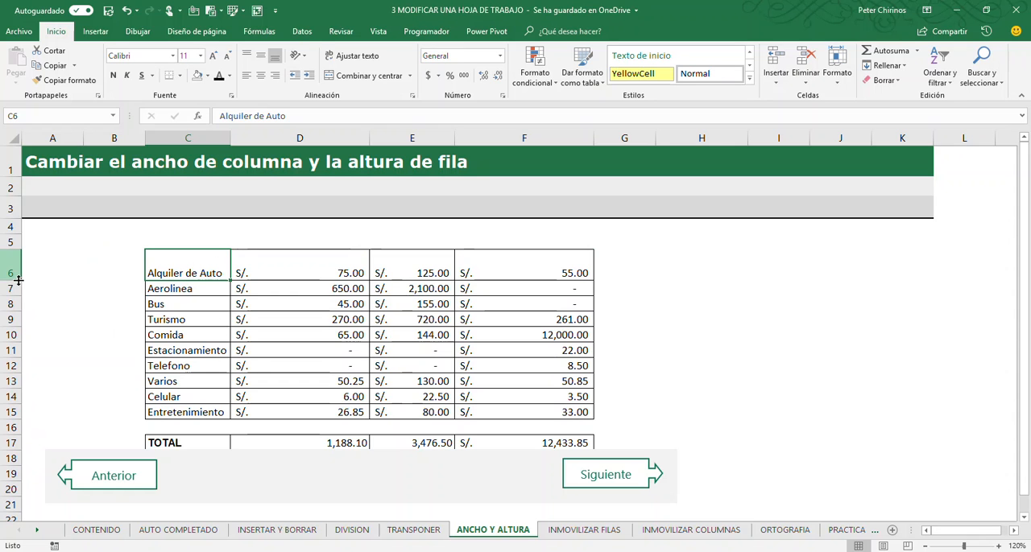
{"action": "left_click", "coordinate": [236, 294]}
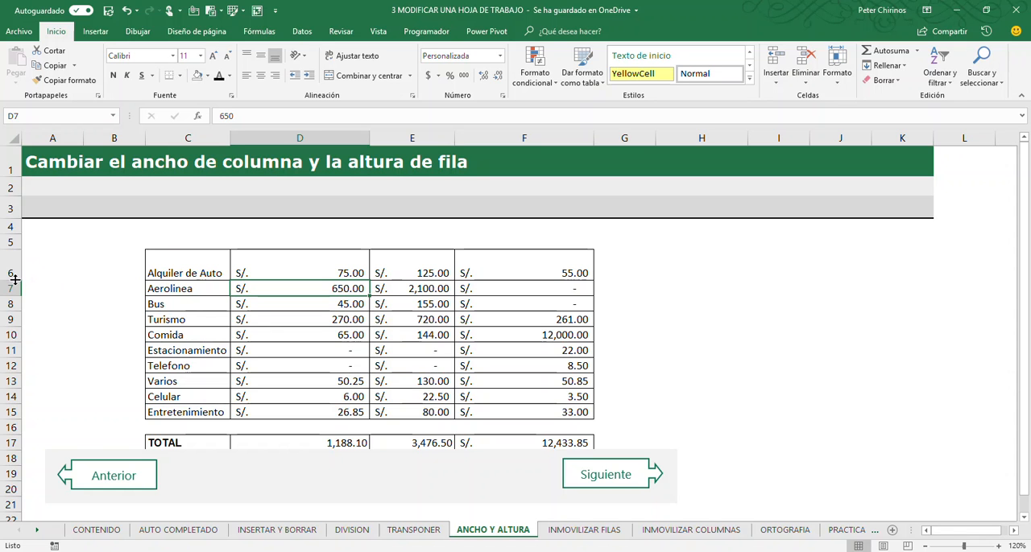
{"action": "left_click_drag", "start_coordinate": [13, 279], "coordinate": [12, 265]}
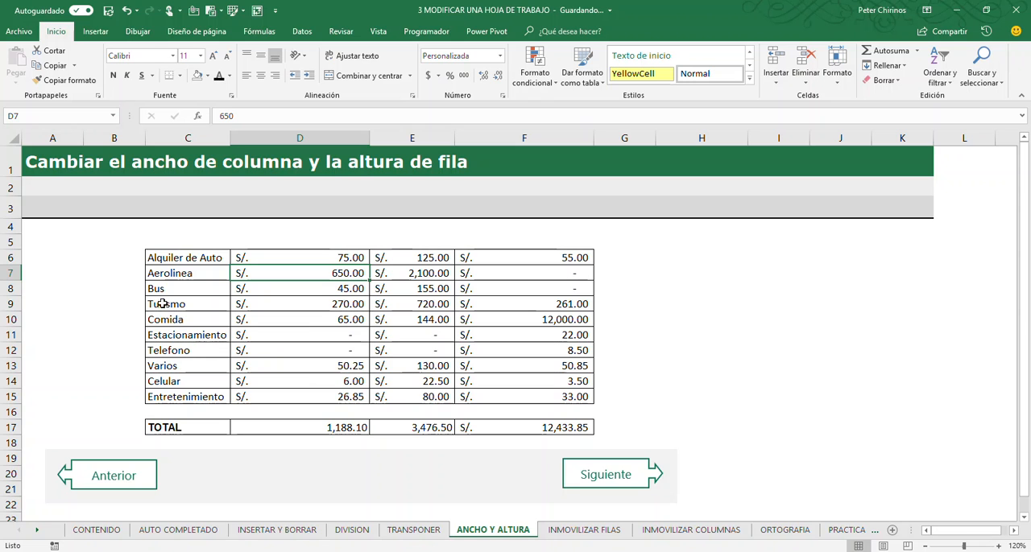
- Set the height of the Alquiler de Auto row (row 6) to exactly 25 and clear the row selection
{"action": "left_click", "coordinate": [12, 258]}
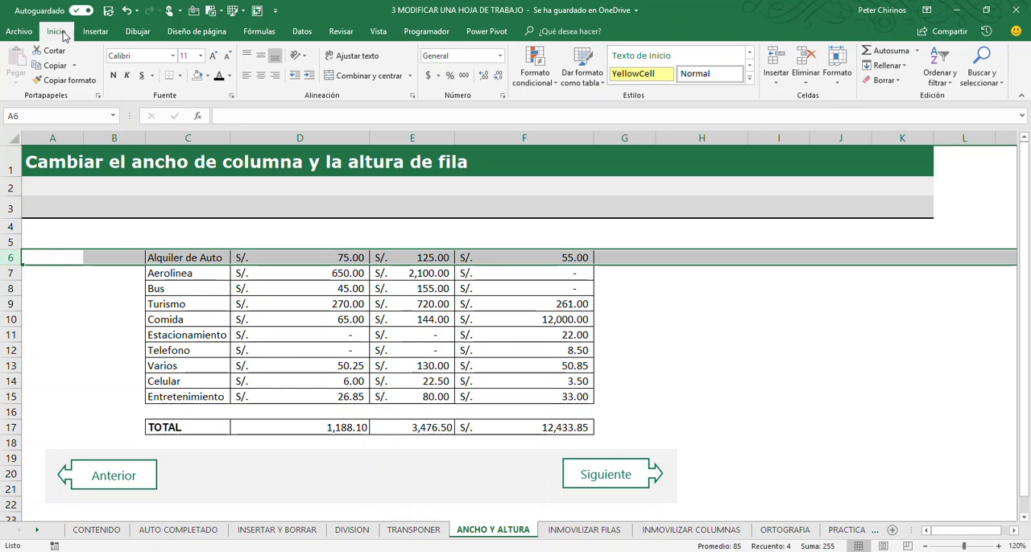
{"action": "left_click", "coordinate": [842, 83]}
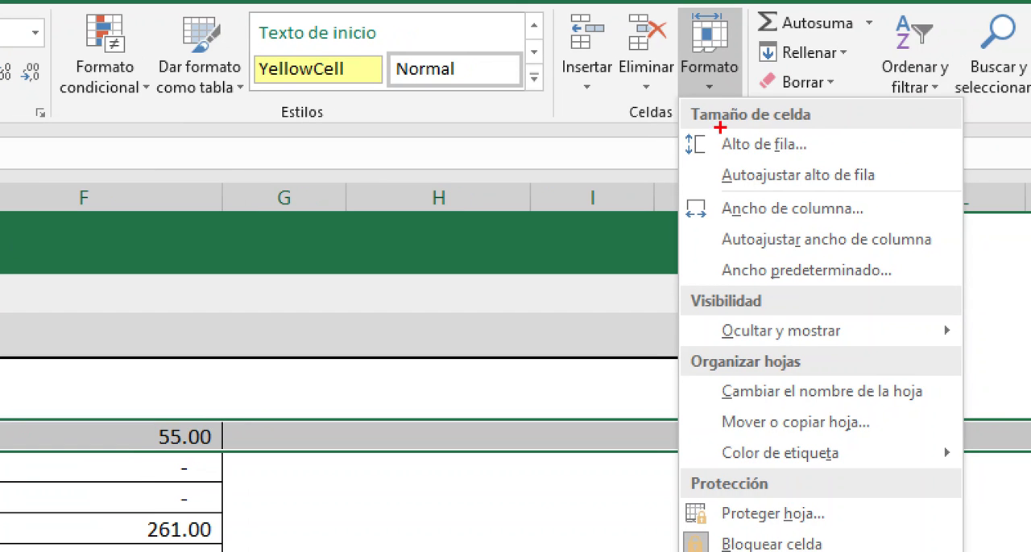
{"action": "mouse_move", "coordinate": [672, 126]}
{"action": "left_mouse_down"}
{"action": "mouse_move", "coordinate": [690, 161]}
{"action": "mouse_move", "coordinate": [839, 165]}
{"action": "mouse_move", "coordinate": [875, 104]}
{"action": "left_mouse_up"}
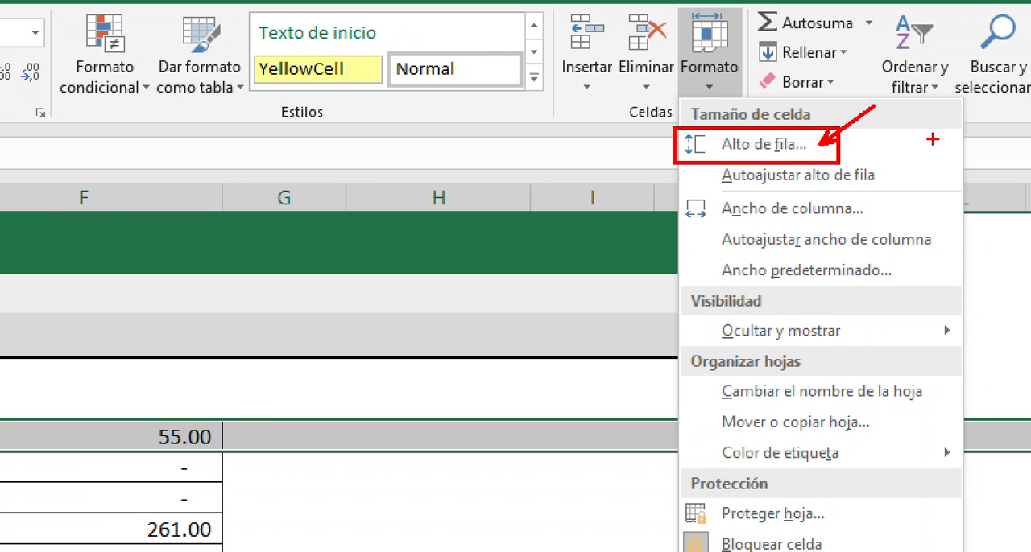
{"action": "key", "text": "Escape"}
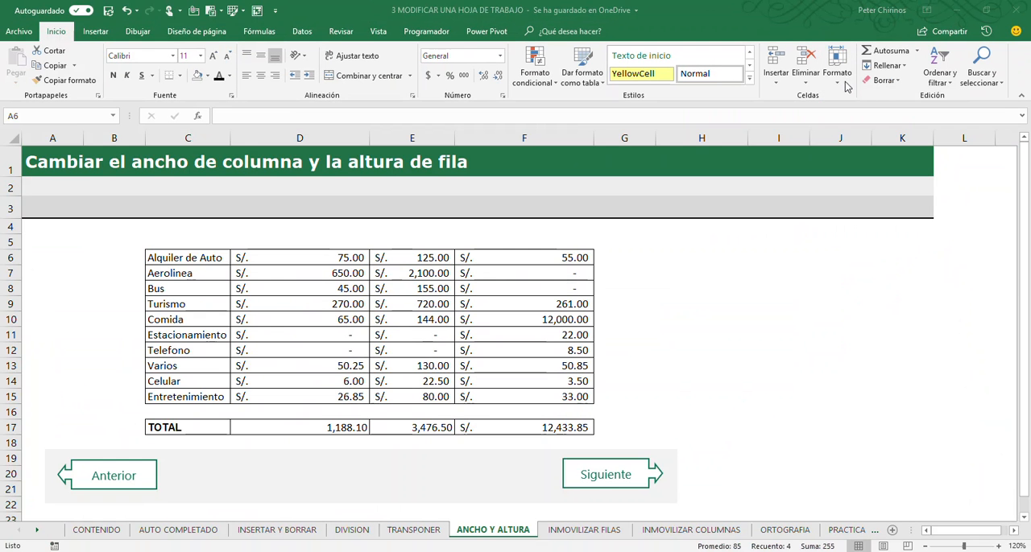
{"action": "left_click", "coordinate": [707, 88]}
{"action": "left_click", "coordinate": [706, 89]}
{"action": "left_click", "coordinate": [890, 112]}
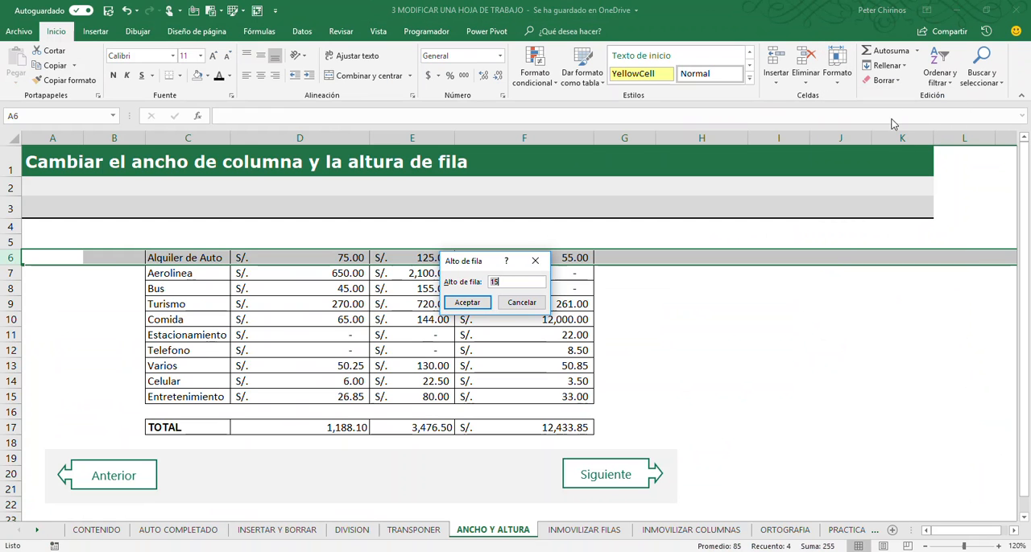
{"action": "type", "text": "25"}
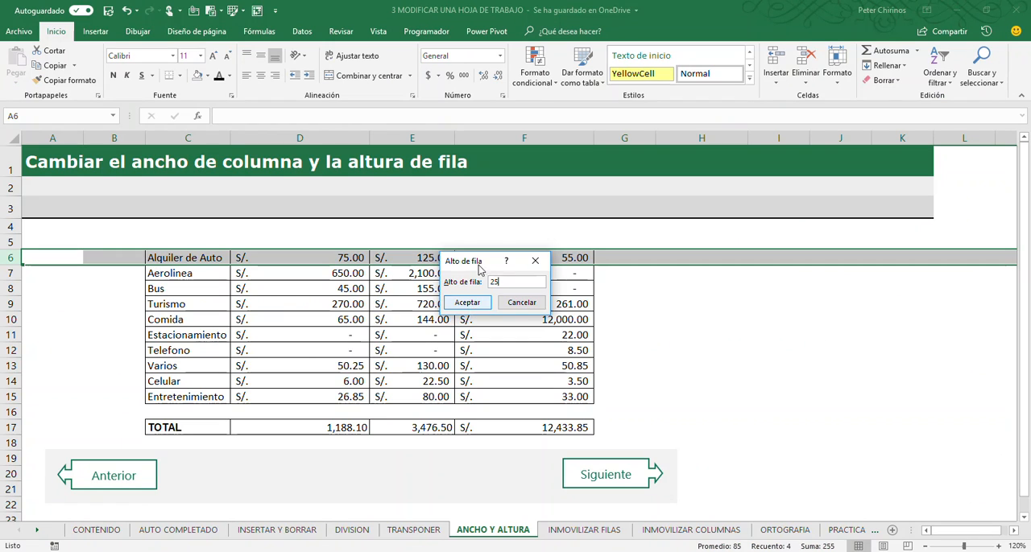
{"action": "left_click_drag", "start_coordinate": [483, 261], "coordinate": [370, 290]}
{"action": "left_click", "coordinate": [352, 332]}
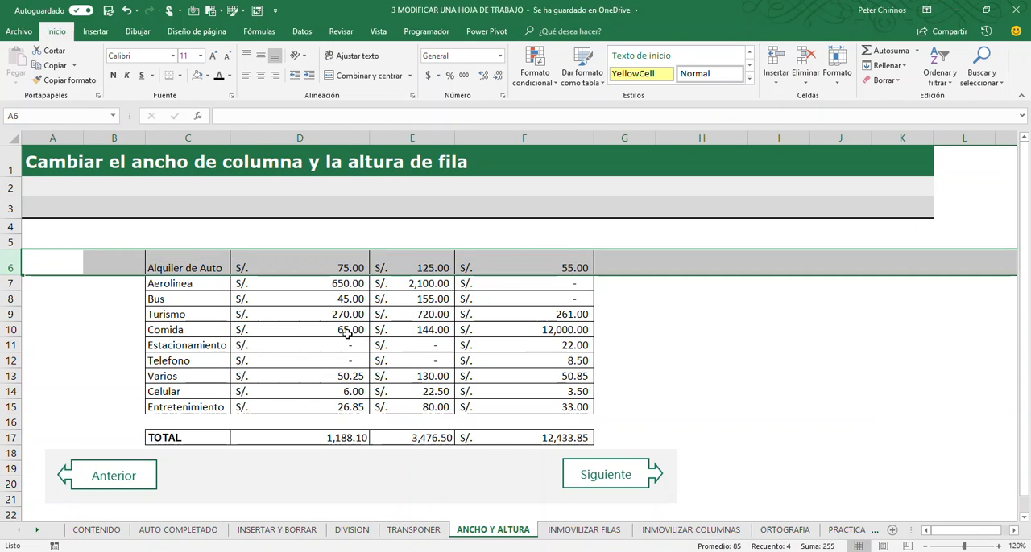
{"action": "left_click", "coordinate": [121, 320]}
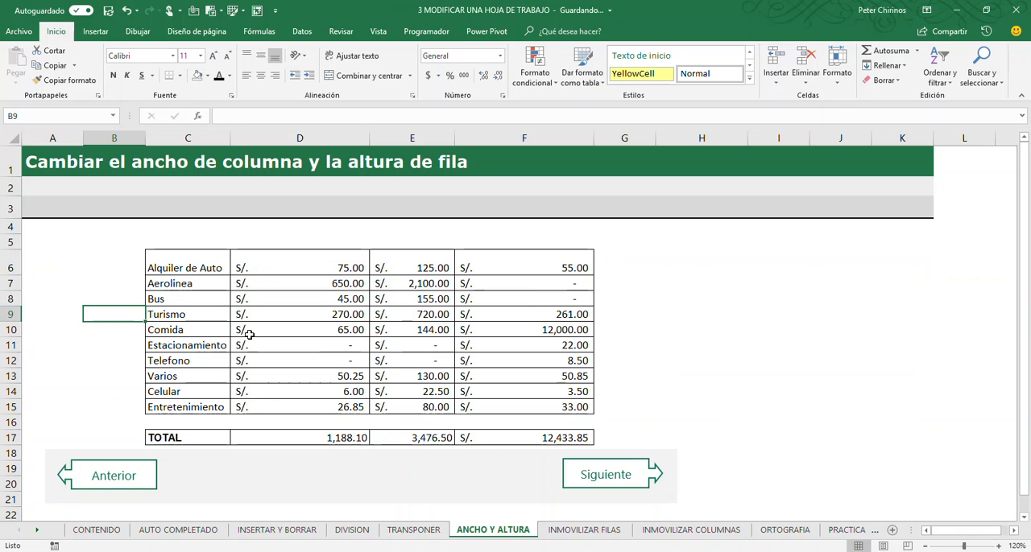
- Select rows 6 through 15, make them all about twice their normal height together, and AutoFit their heights to the contents
{"action": "left_click_drag", "start_coordinate": [17, 266], "coordinate": [19, 339]}
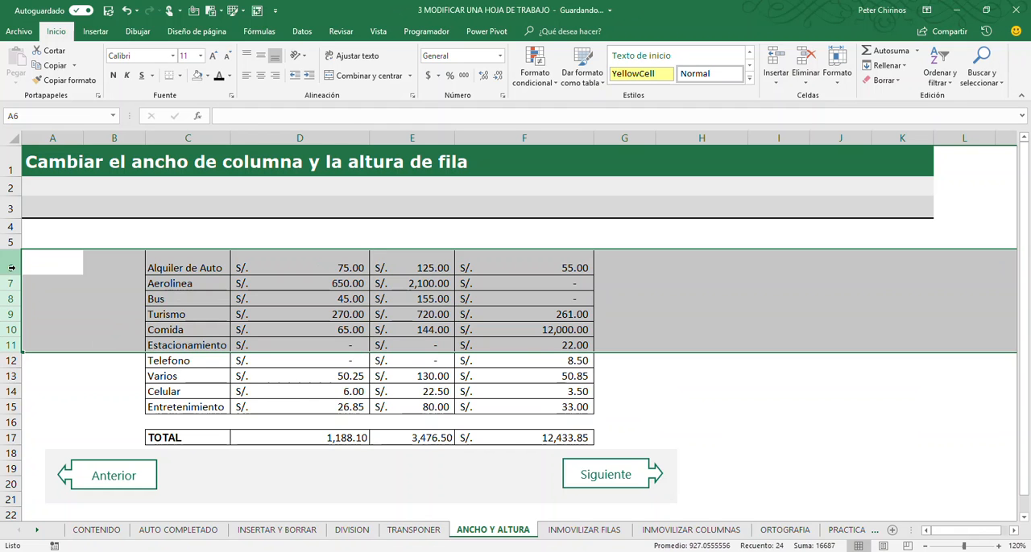
{"action": "left_click_drag", "start_coordinate": [11, 268], "coordinate": [23, 406]}
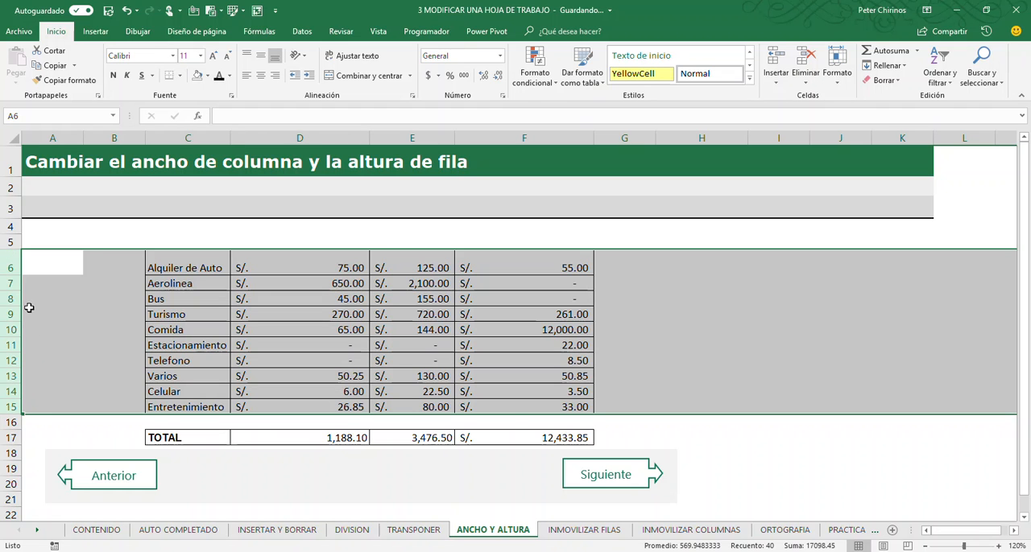
{"action": "left_click_drag", "start_coordinate": [17, 276], "coordinate": [16, 281]}
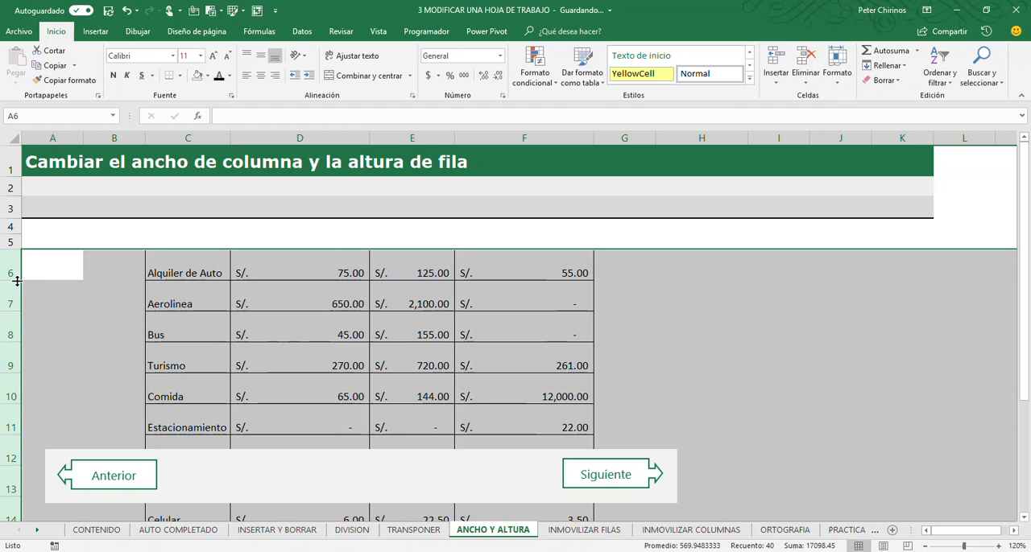
{"action": "scroll", "coordinate": [668, 345], "scroll_direction": "down", "scroll_amount": 3}
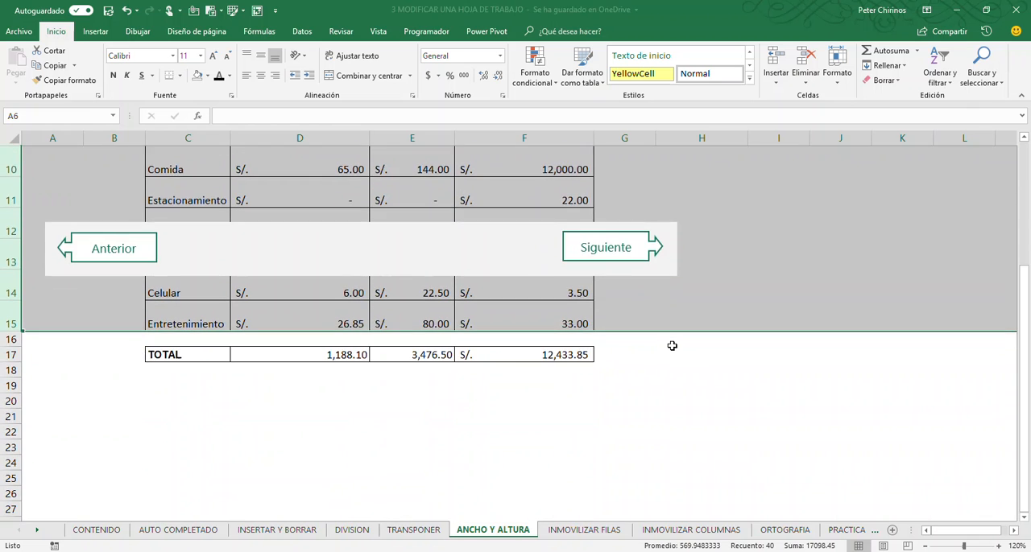
{"action": "scroll", "coordinate": [671, 345], "scroll_direction": "up", "scroll_amount": 3}
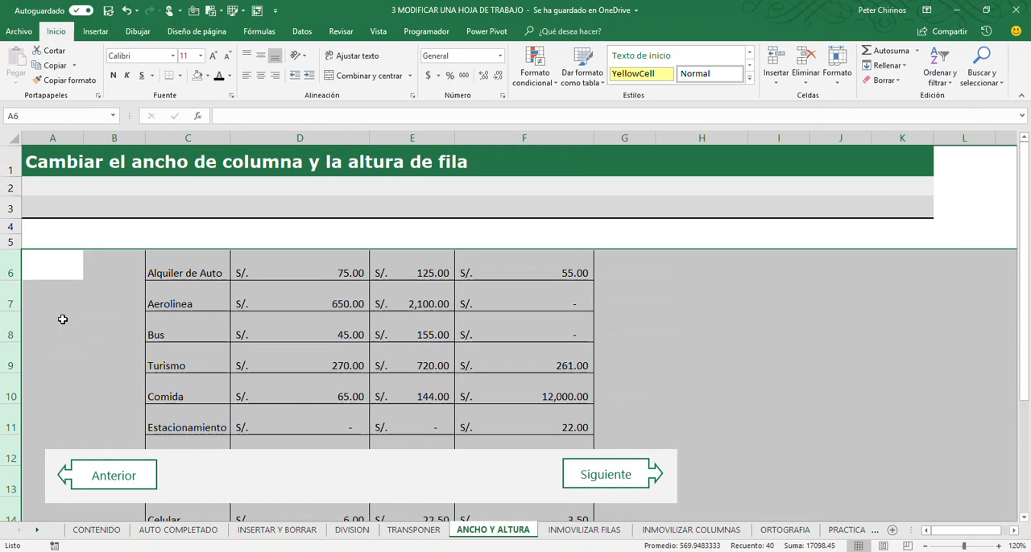
{"action": "double_click", "coordinate": [16, 278]}
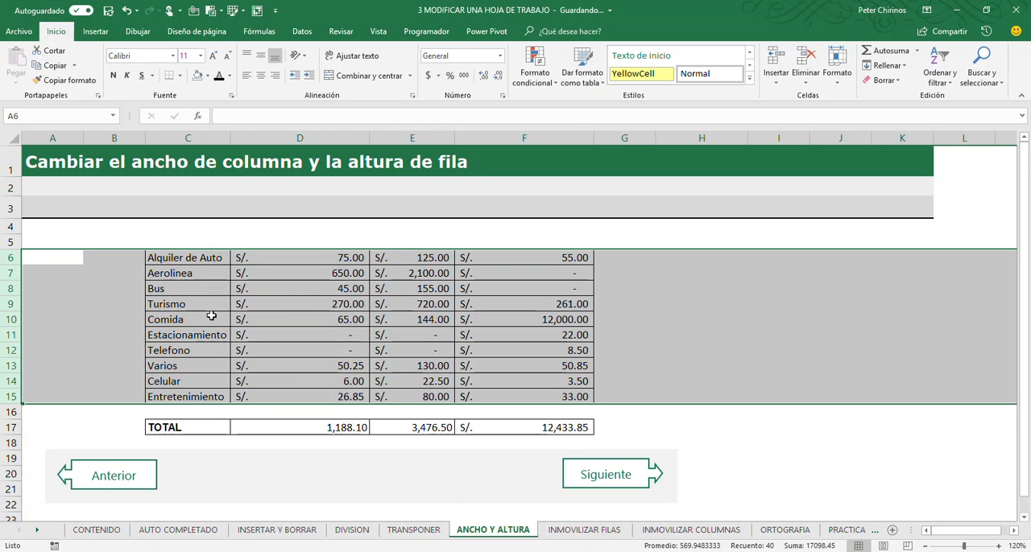
- Set the height of rows 6 through 15 to exactly 23, then shrink them together to their former height and deselect them
{"action": "left_click", "coordinate": [838, 80]}
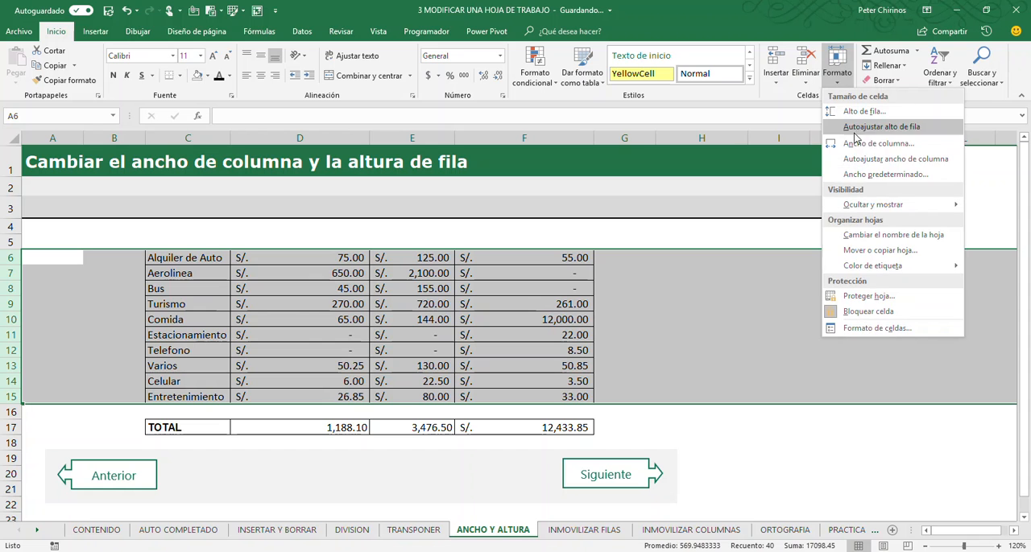
{"action": "left_click", "coordinate": [865, 111]}
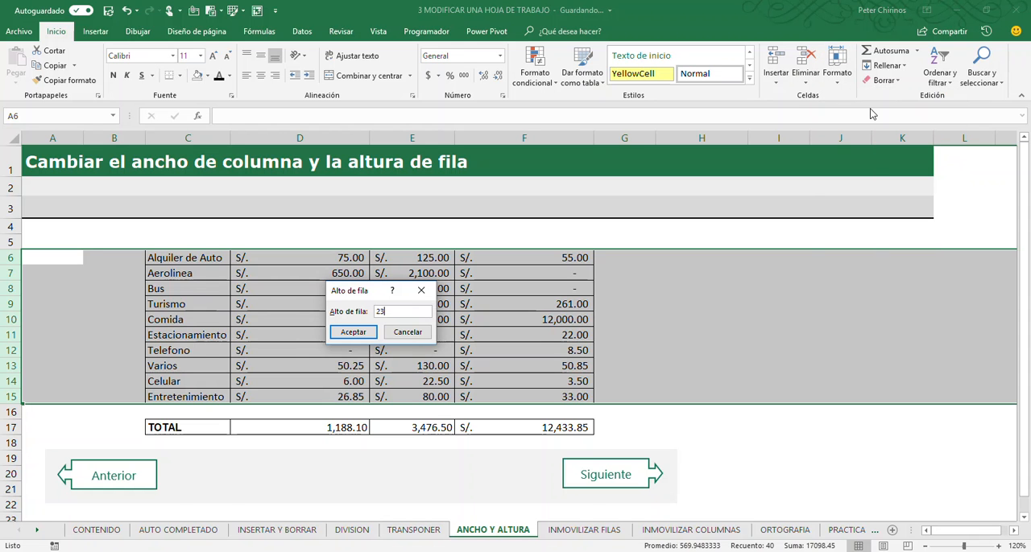
{"action": "key", "text": "Return"}
{"action": "scroll", "coordinate": [318, 345], "scroll_direction": "down", "scroll_amount": 2}
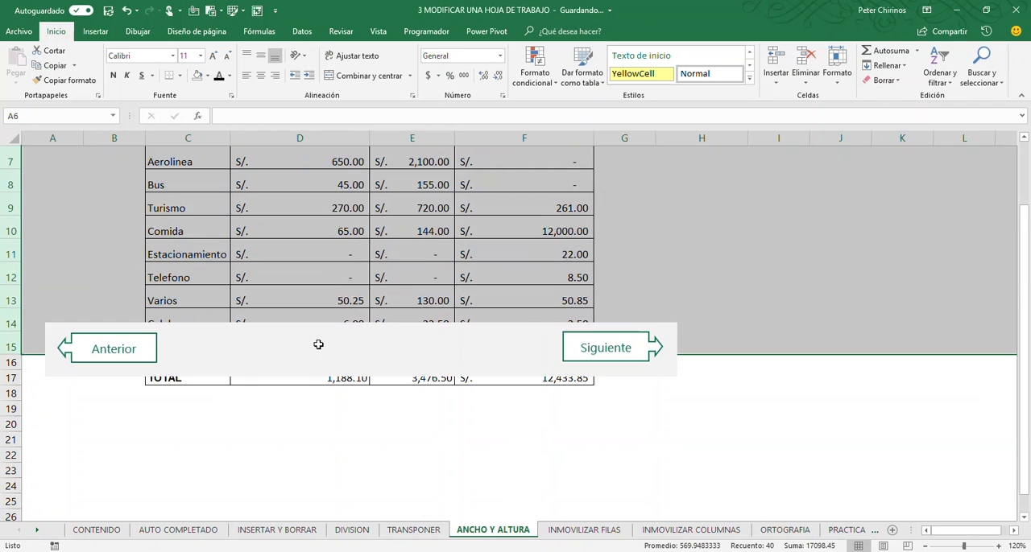
{"action": "scroll", "coordinate": [318, 343], "scroll_direction": "up", "scroll_amount": 4}
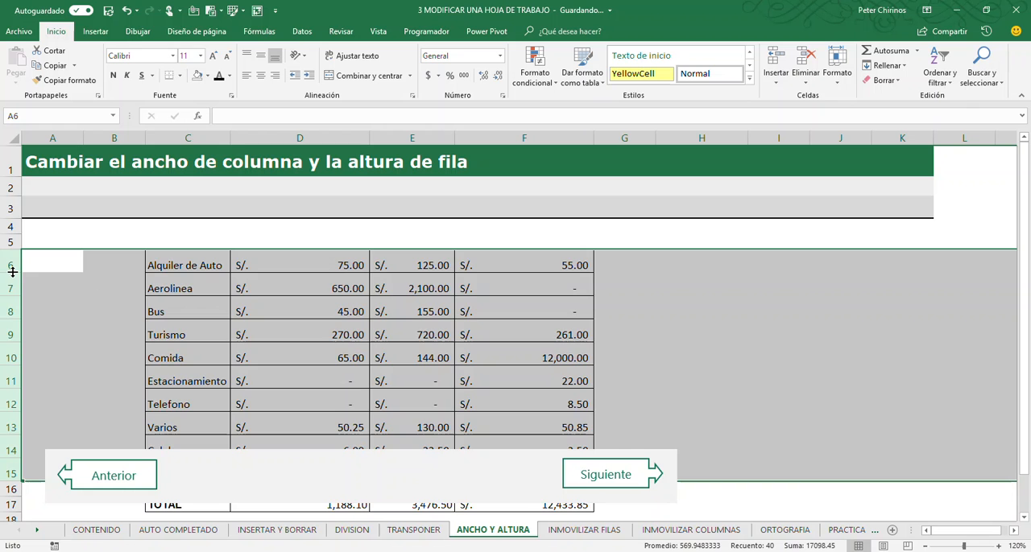
{"action": "left_click_drag", "start_coordinate": [12, 273], "coordinate": [12, 266]}
{"action": "left_click", "coordinate": [296, 299]}
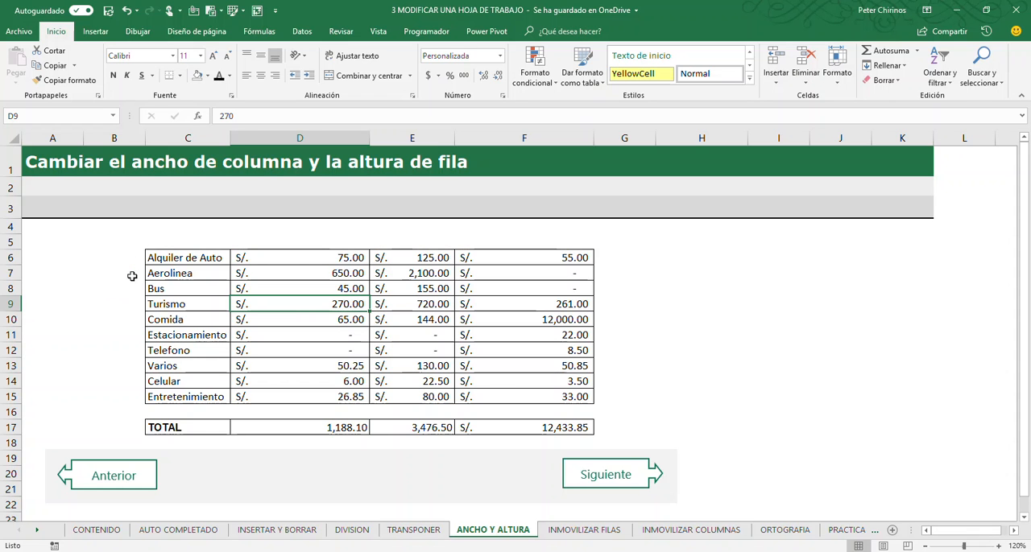
- Select the non-adjacent rows 6, 8, 10, 12 and 14 and make them taller together, to a height of about 21.75
{"action": "left_click", "coordinate": [10, 258]}
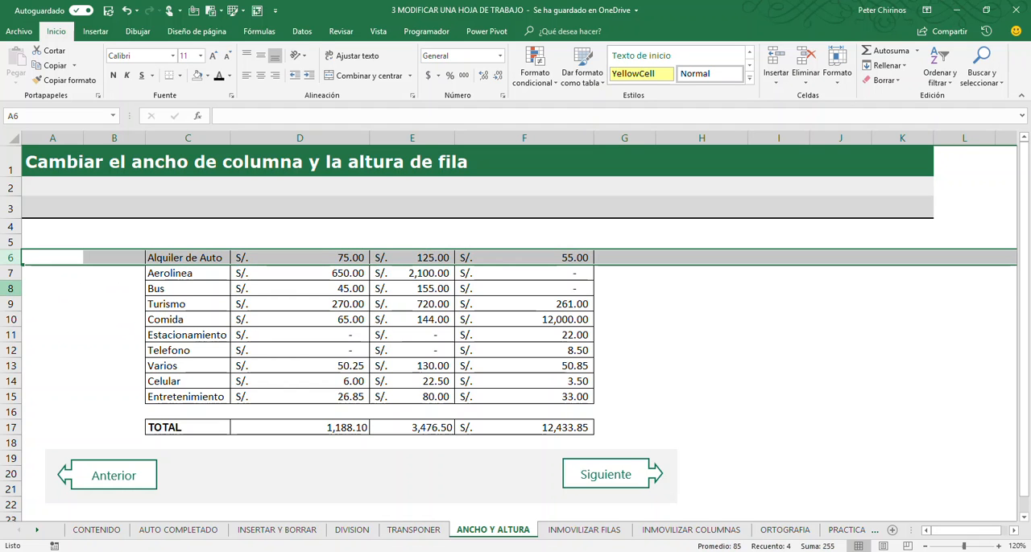
{"action": "left_click", "coordinate": [11, 288], "text": "ctrl"}
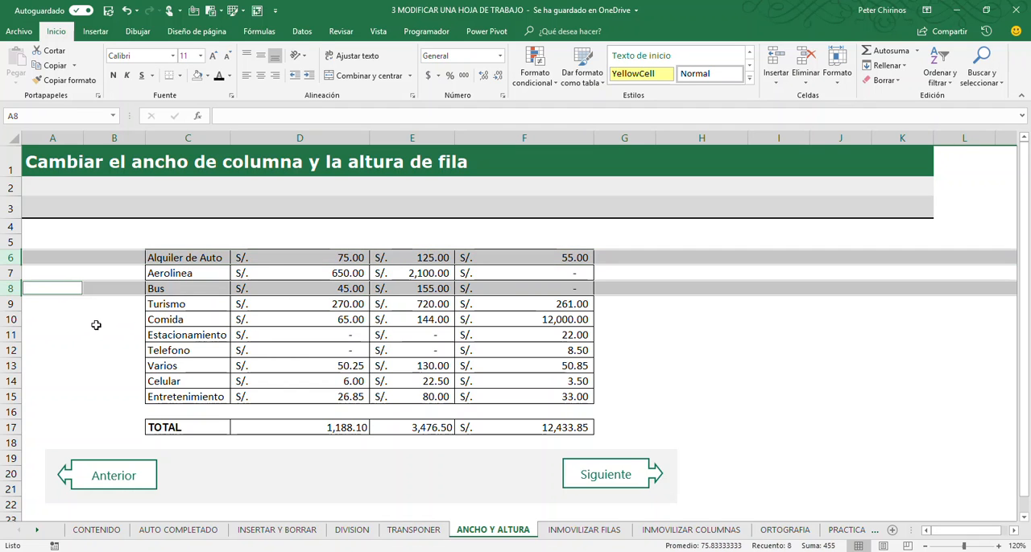
{"action": "left_click", "coordinate": [13, 319], "text": "ctrl"}
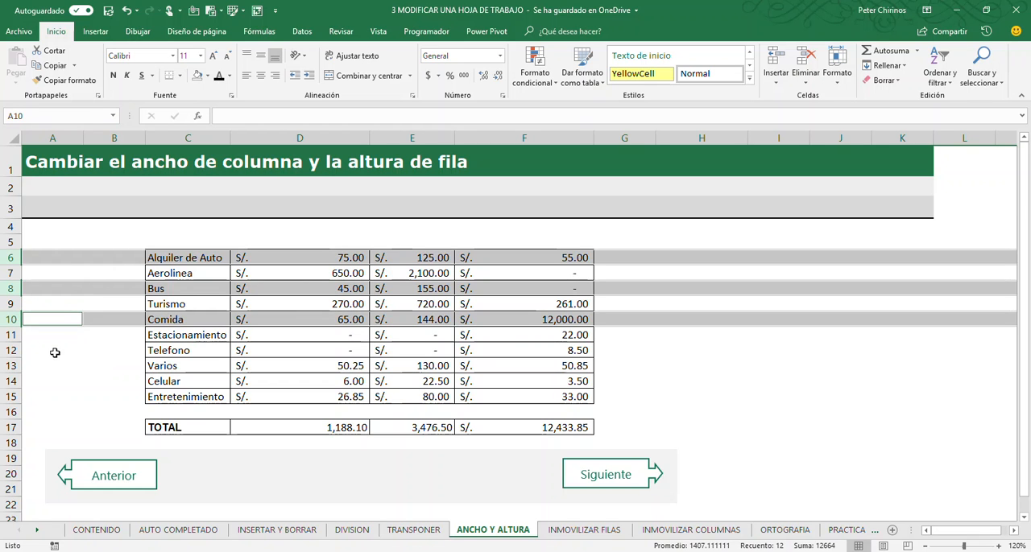
{"action": "left_click", "coordinate": [11, 350], "text": "ctrl"}
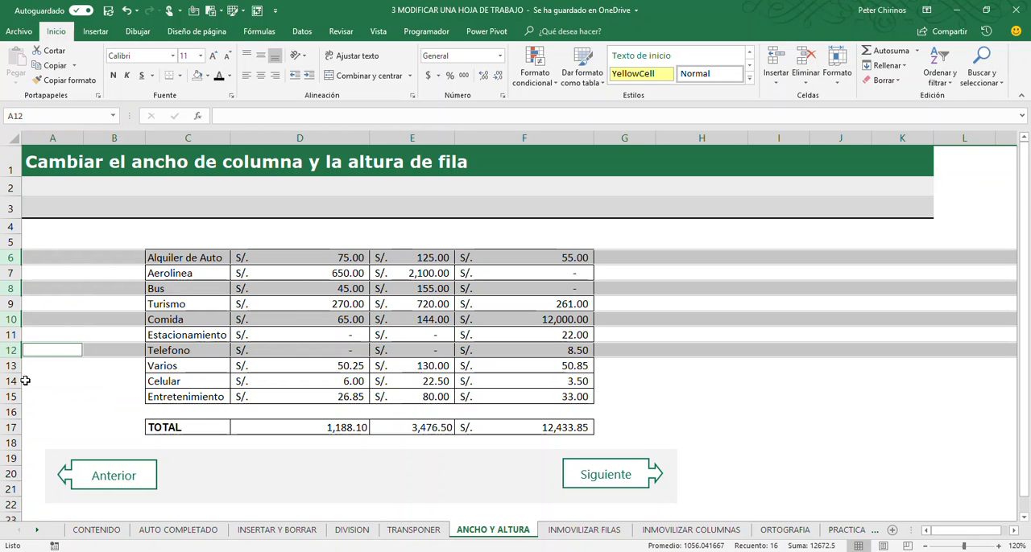
{"action": "left_click", "coordinate": [13, 382], "text": "ctrl"}
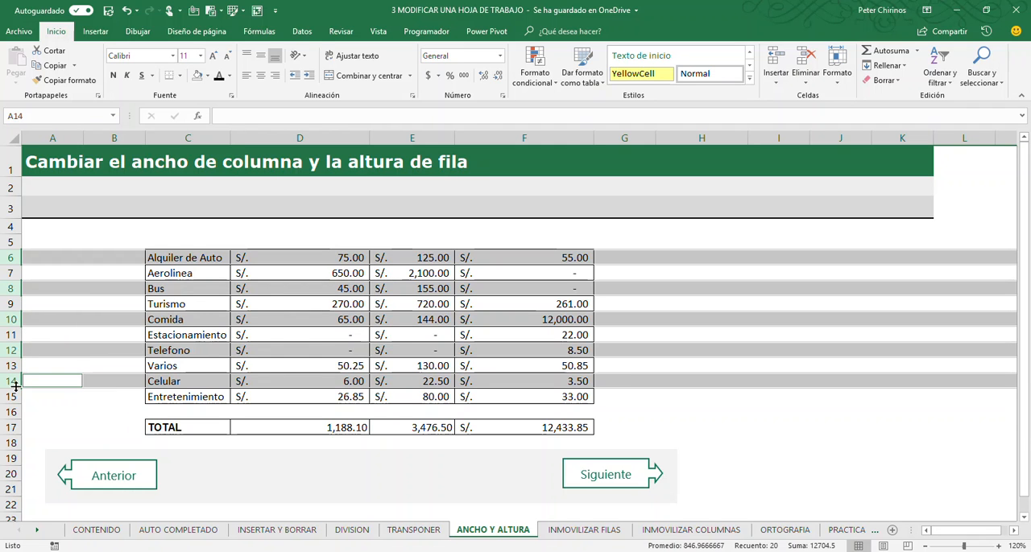
{"action": "left_click_drag", "start_coordinate": [16, 355], "coordinate": [17, 365]}
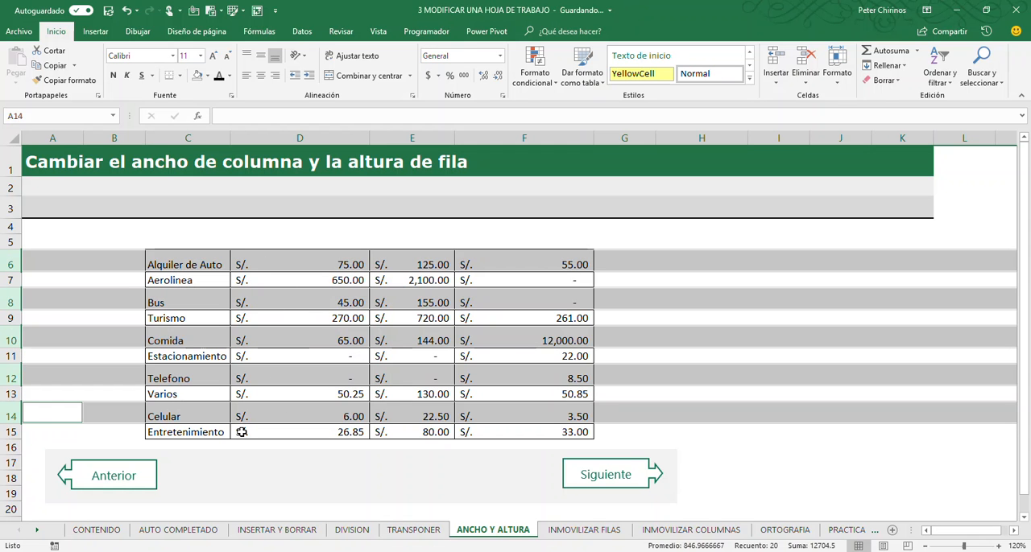
- Set the exact height of the selected alternate rows, 6 through 14, to 30
{"action": "left_click", "coordinate": [837, 76]}
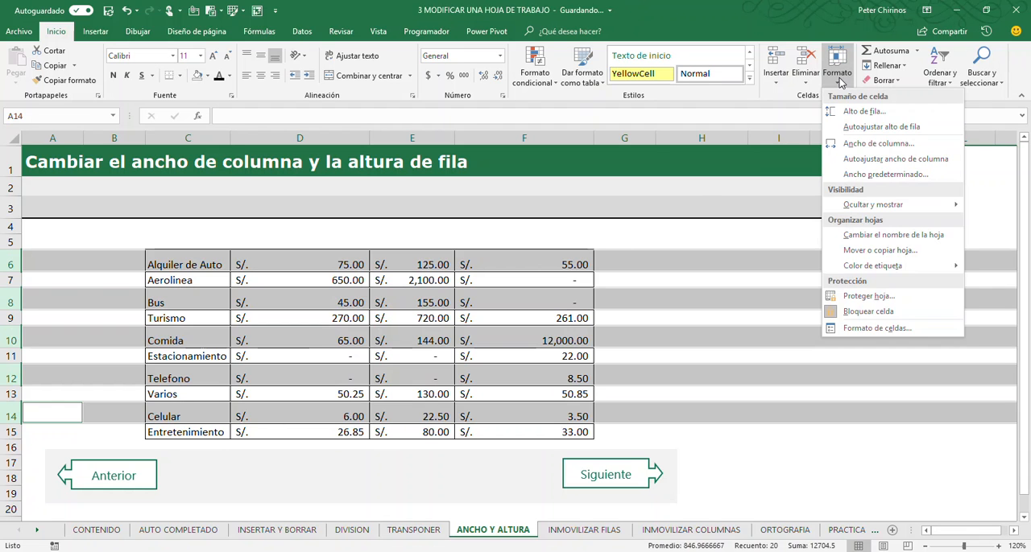
{"action": "left_click", "coordinate": [865, 114]}
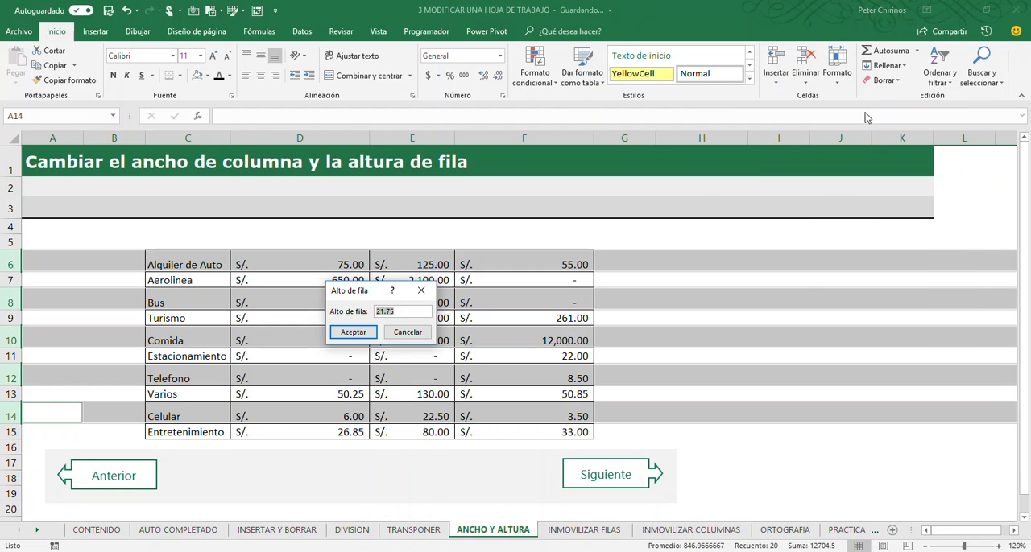
{"action": "type", "text": "30"}
{"action": "key", "text": "Return"}
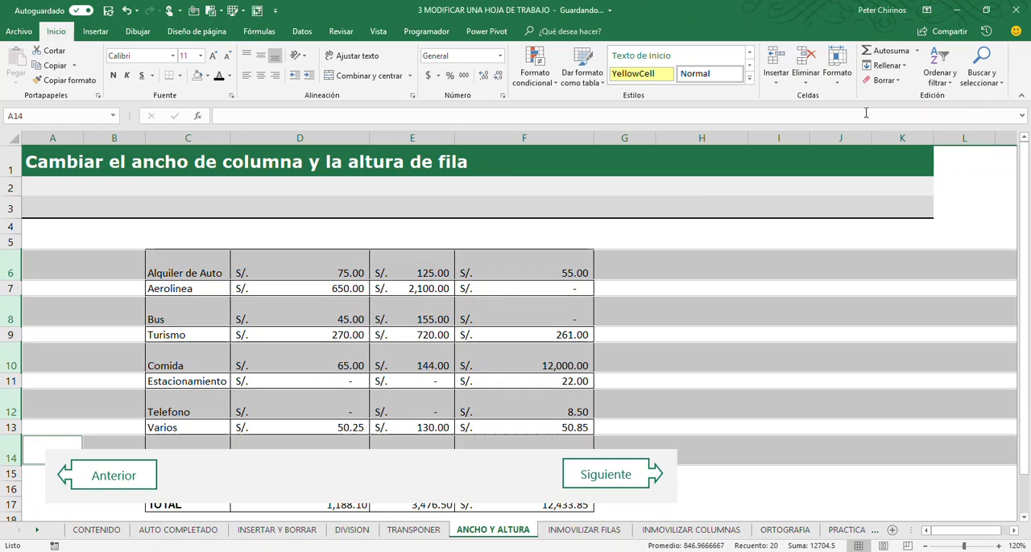
{"action": "scroll", "coordinate": [621, 258], "scroll_direction": "down", "scroll_amount": 2}
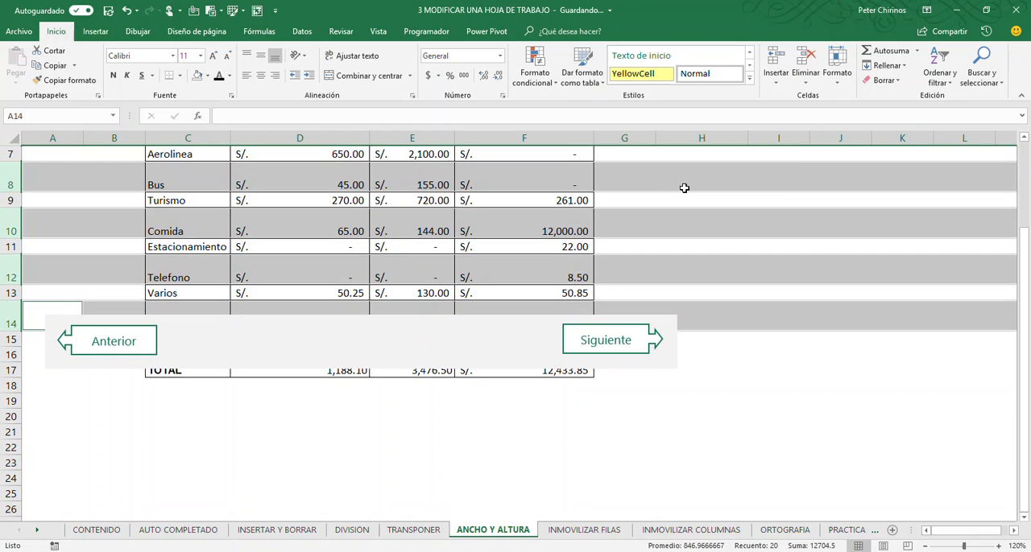
{"action": "scroll", "coordinate": [661, 211], "scroll_direction": "up", "scroll_amount": 2}
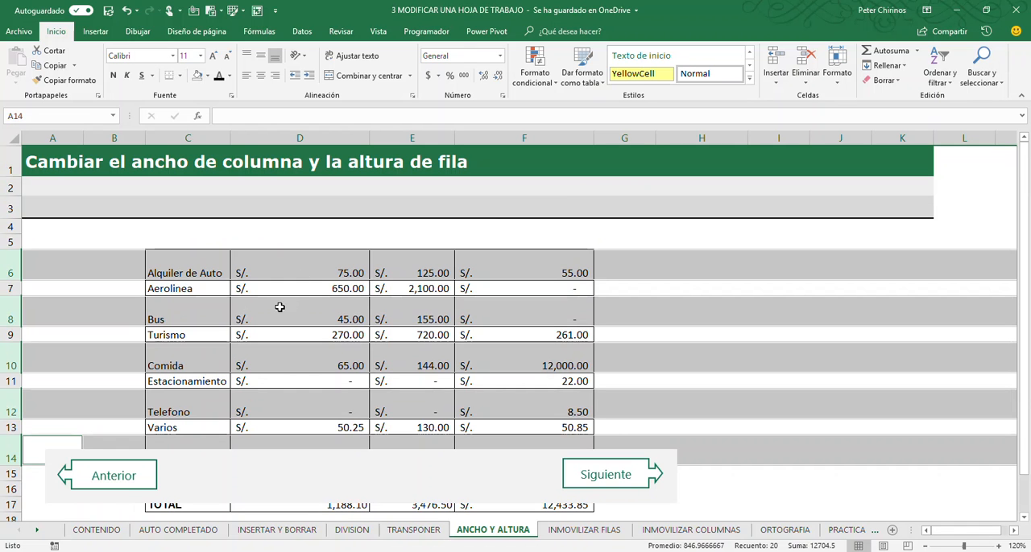
- Return rows 6, 8, 10, 12 and 14 together to the same height as their neighbouring rows and clear the selection
{"action": "left_click_drag", "start_coordinate": [16, 279], "coordinate": [17, 264]}
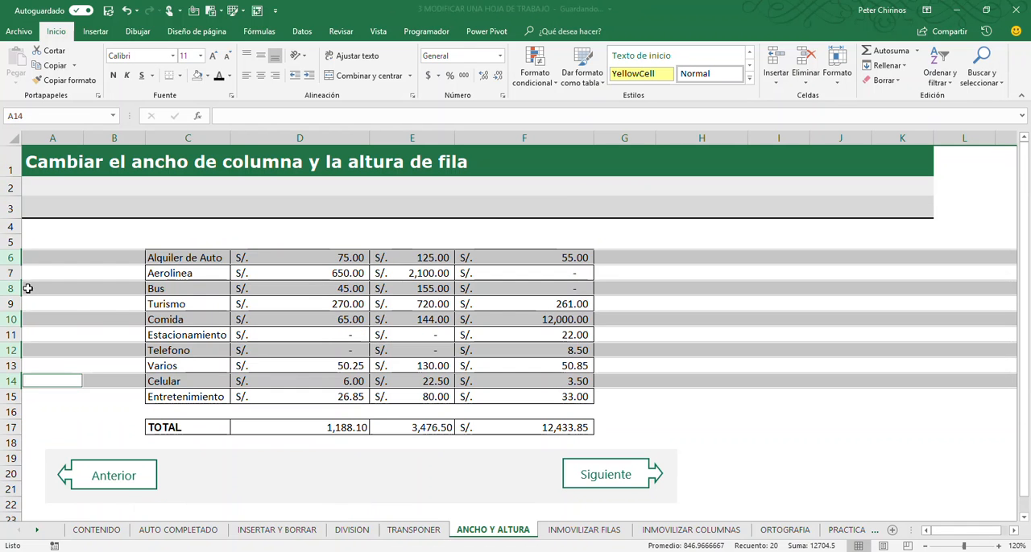
{"action": "left_click", "coordinate": [120, 317]}
{"action": "left_click", "coordinate": [665, 332]}
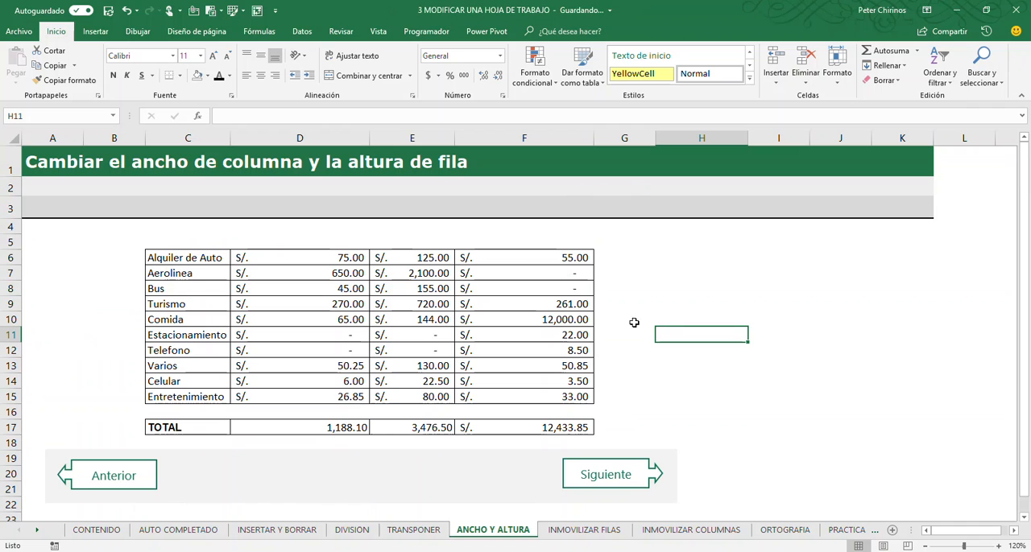